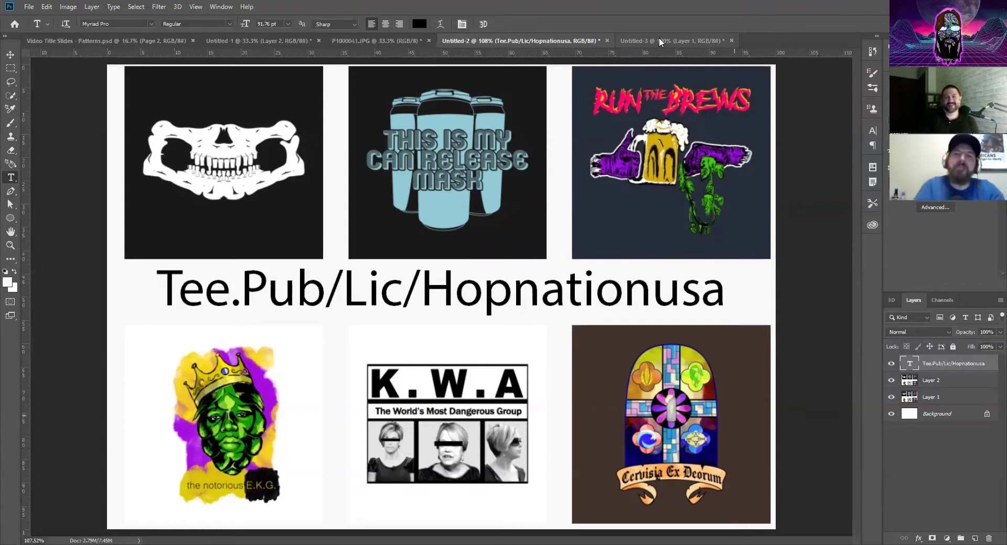
On the scoreboard document, take the Brush and pick a dark brown (#8e521e) foreground colour
left_click(659, 40)
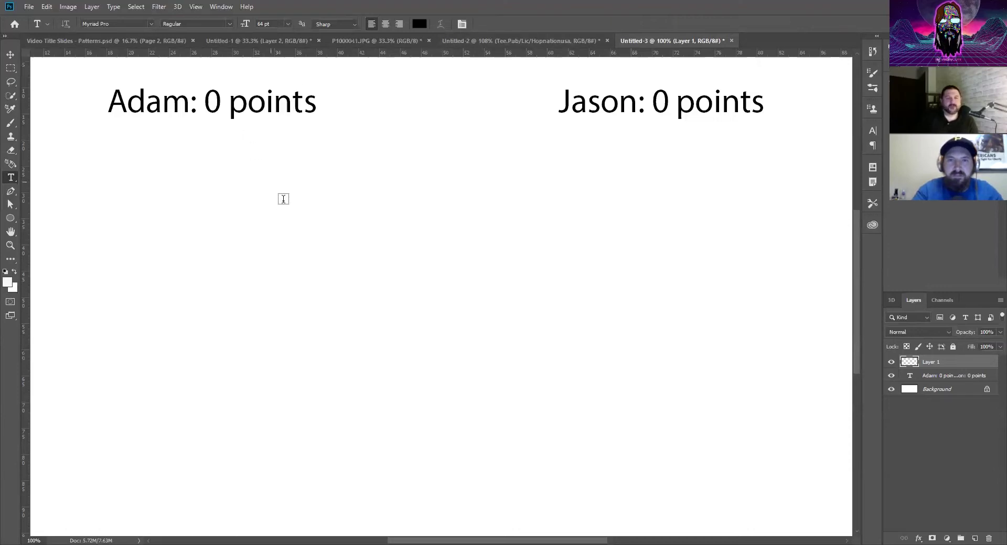
key("b")
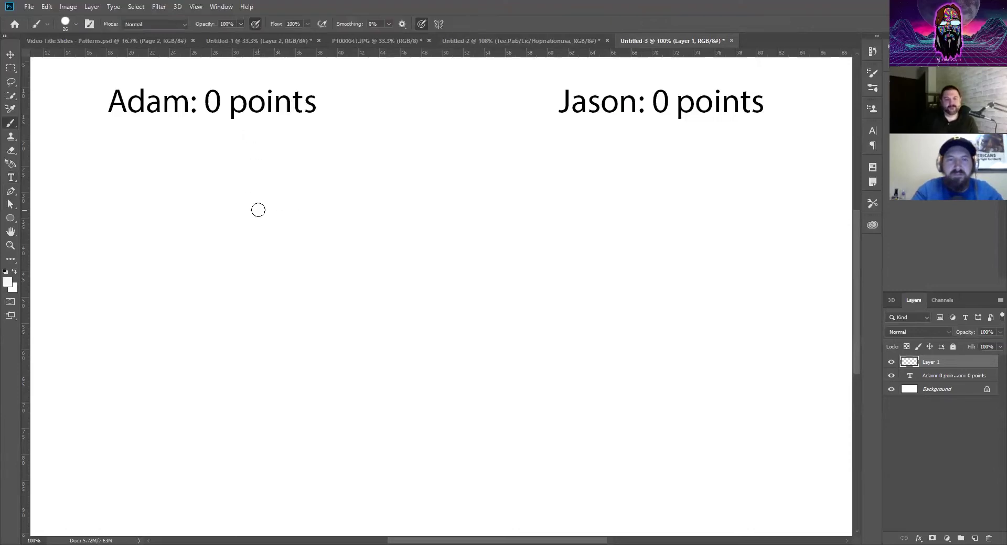
left_click(8, 282)
left_click_drag(738, 252, 713, 180)
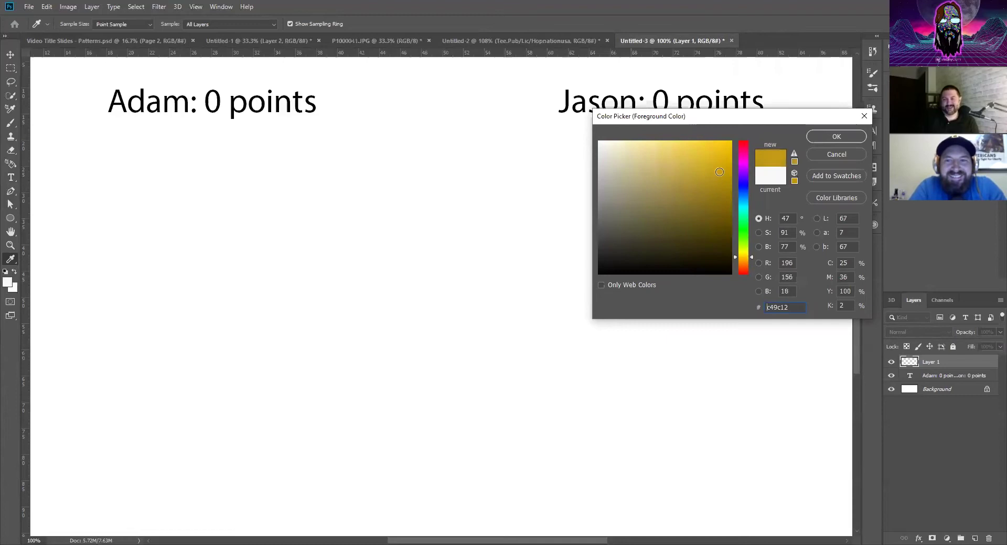
left_click(747, 263)
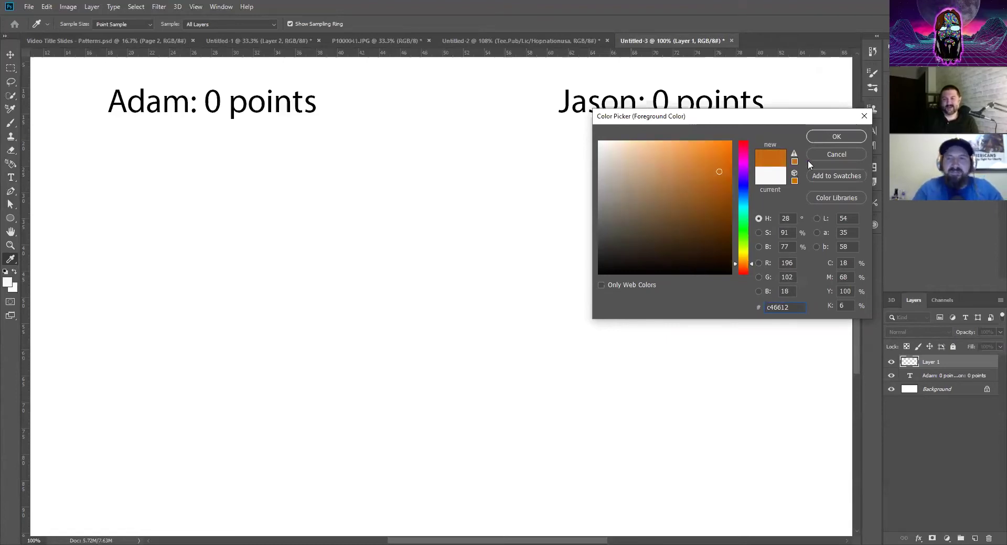
left_click_drag(715, 176, 704, 200)
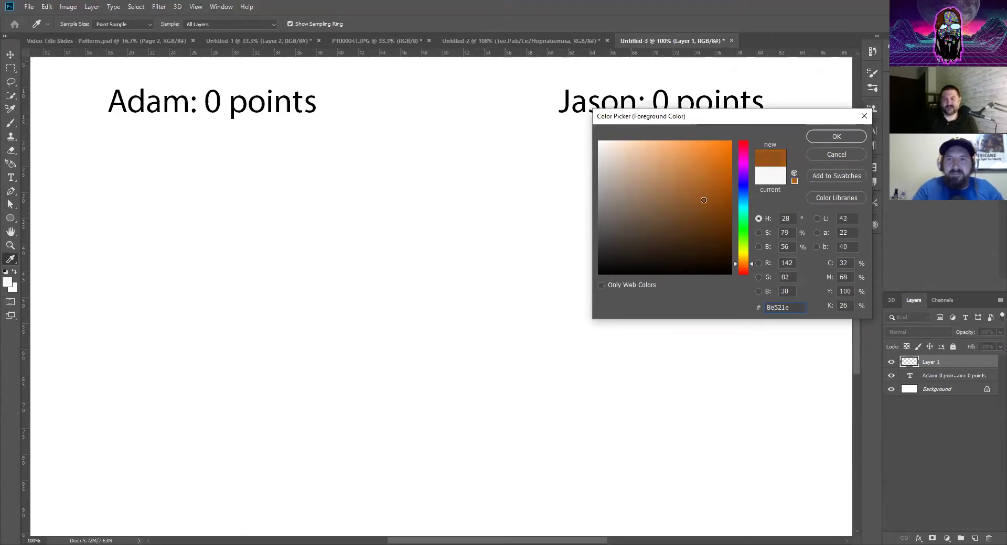
Accept the brown colour and paint the trunk's base and upward strokes
left_click(834, 137)
key("b")
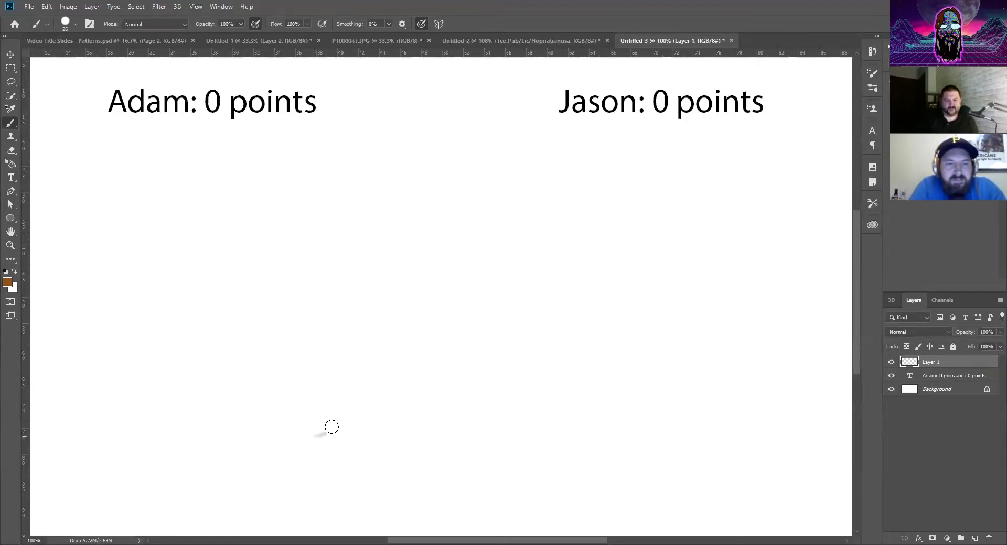
mouse_move(331, 427)
left_mouse_down()
mouse_move(299, 432)
mouse_move(363, 385)
mouse_move(352, 410)
mouse_move(360, 393)
mouse_move(370, 429)
mouse_move(361, 397)
mouse_move(370, 389)
mouse_move(345, 337)
mouse_move(348, 411)
mouse_move(360, 333)
mouse_move(379, 413)
mouse_move(405, 431)
mouse_move(367, 384)
mouse_move(411, 428)
mouse_move(389, 429)
mouse_move(407, 443)
mouse_move(464, 442)
left_mouse_up()
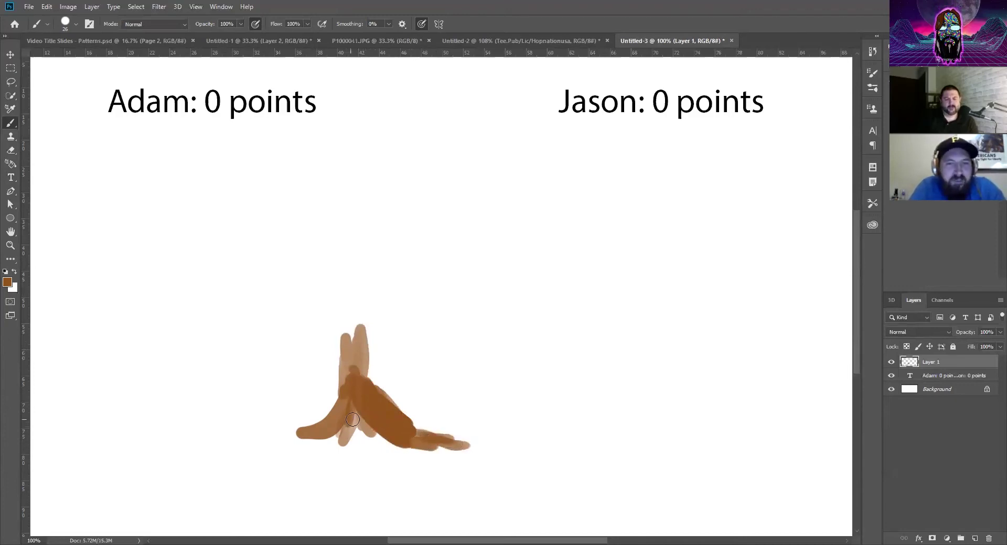
mouse_move(370, 443)
left_mouse_down()
mouse_move(332, 448)
mouse_move(275, 477)
mouse_move(300, 459)
left_mouse_up()
mouse_move(351, 425)
left_mouse_down()
mouse_move(335, 326)
mouse_move(376, 303)
left_mouse_up()
left_click_drag(370, 377, 384, 308)
Arc the trunk rightward beside Jason's score, thicken it, and add a thin root
left_click_drag(346, 350, 376, 293)
mouse_move(350, 329)
left_mouse_down()
mouse_move(392, 281)
mouse_move(412, 306)
mouse_move(429, 292)
mouse_move(495, 303)
mouse_move(566, 238)
mouse_move(565, 179)
left_mouse_up()
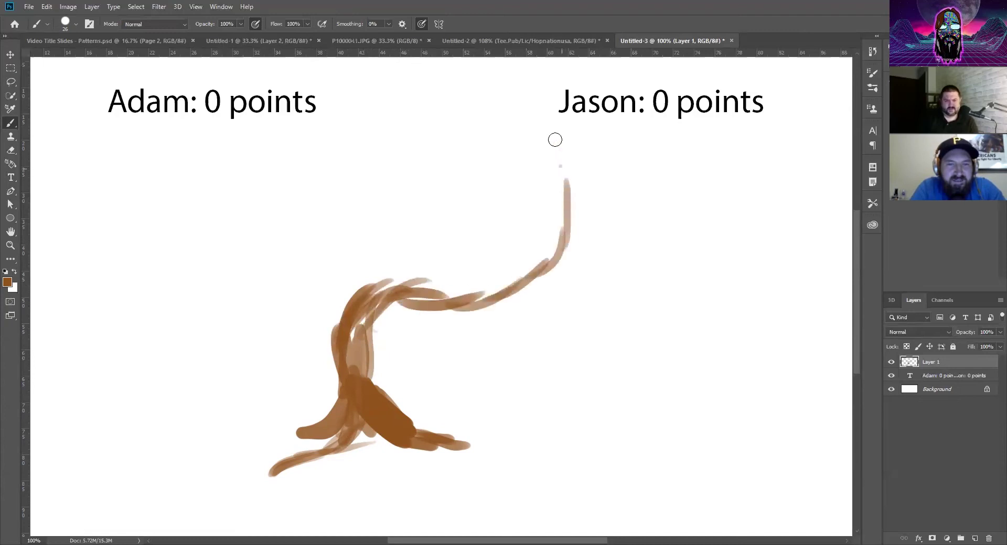
mouse_move(555, 138)
left_mouse_down()
mouse_move(546, 247)
mouse_move(551, 139)
mouse_move(521, 275)
left_mouse_up()
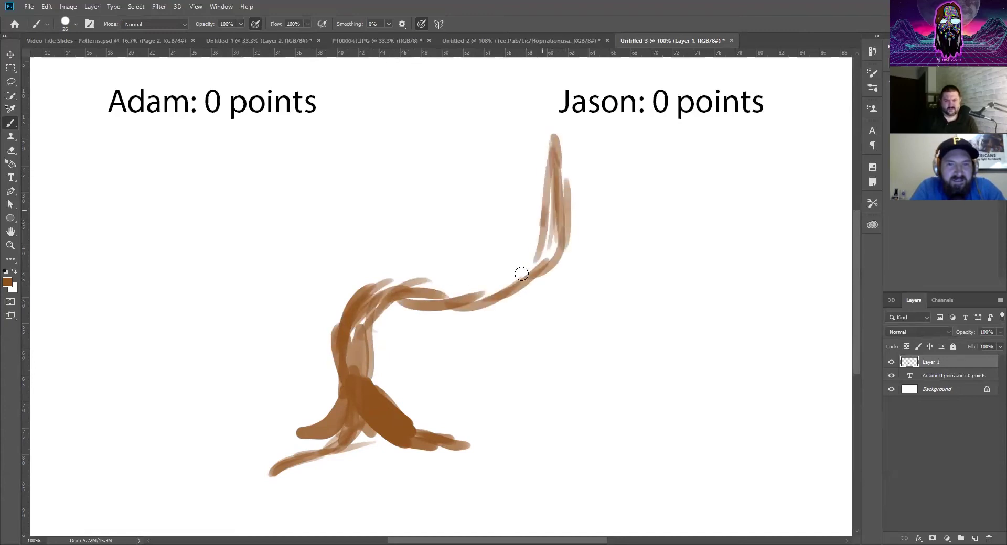
mouse_move(543, 208)
left_mouse_down()
mouse_move(530, 254)
mouse_move(384, 305)
mouse_move(354, 334)
mouse_move(364, 365)
mouse_move(390, 302)
mouse_move(467, 277)
mouse_move(404, 283)
mouse_move(487, 291)
mouse_move(508, 277)
mouse_move(472, 283)
mouse_move(535, 251)
mouse_move(472, 295)
mouse_move(543, 255)
mouse_move(543, 177)
mouse_move(555, 150)
mouse_move(563, 211)
mouse_move(551, 158)
mouse_move(531, 240)
mouse_move(362, 308)
mouse_move(341, 338)
mouse_move(354, 294)
mouse_move(433, 268)
mouse_move(385, 275)
left_mouse_up()
mouse_move(439, 299)
left_mouse_down()
mouse_move(366, 354)
mouse_move(376, 389)
mouse_move(358, 322)
mouse_move(341, 354)
left_mouse_up()
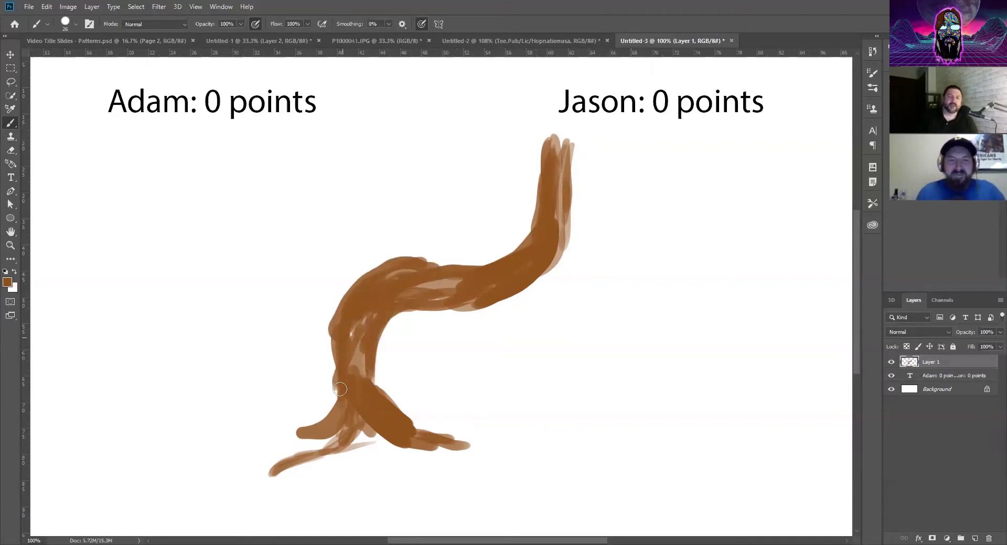
mouse_move(340, 390)
left_mouse_down()
mouse_move(315, 439)
mouse_move(276, 436)
mouse_move(286, 436)
mouse_move(218, 456)
mouse_move(322, 426)
mouse_move(420, 454)
mouse_move(472, 440)
mouse_move(449, 458)
mouse_move(470, 459)
mouse_move(434, 460)
left_mouse_up()
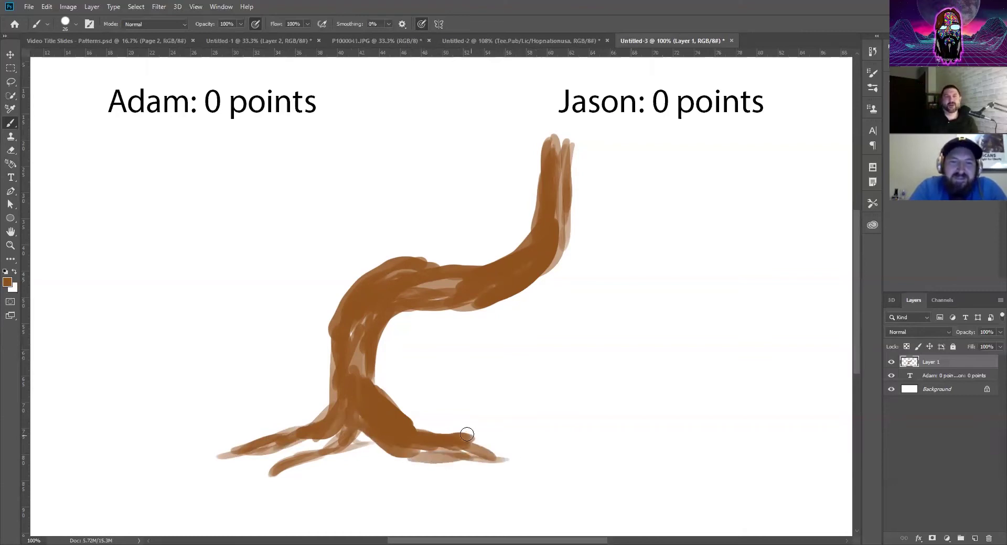
Set the foreground colour to green and the brush size to 7 px
left_click(8, 282)
left_click_drag(744, 239, 744, 231)
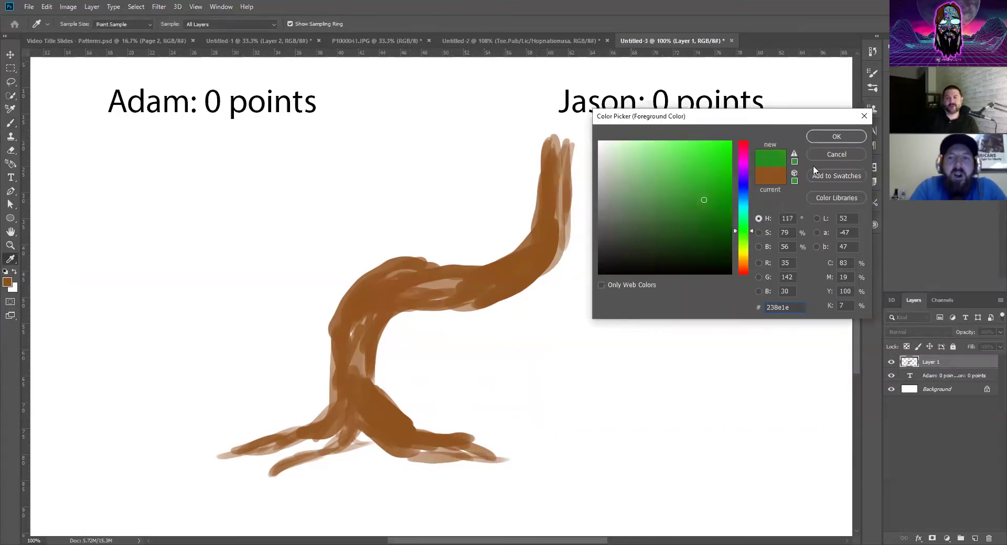
left_click(835, 139)
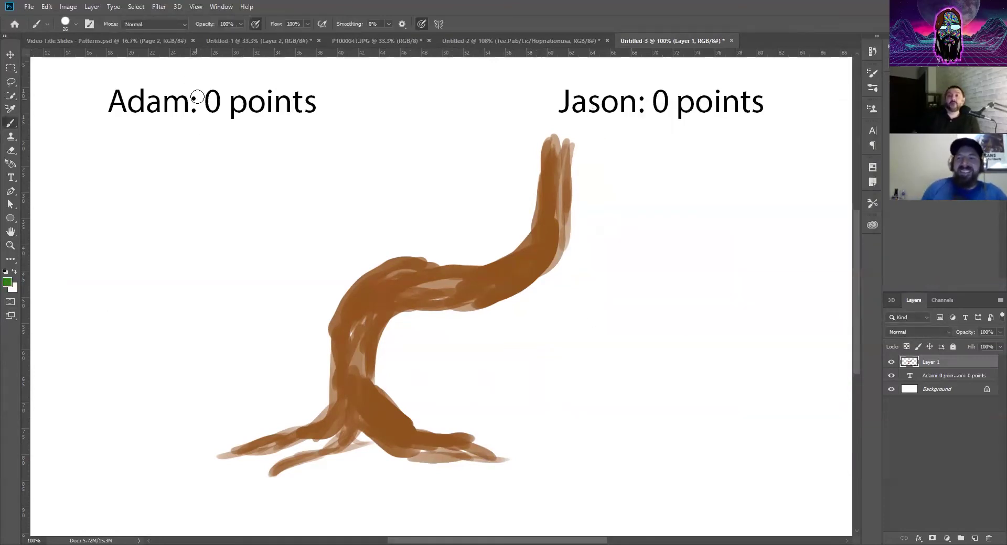
left_click(75, 24)
type("7")
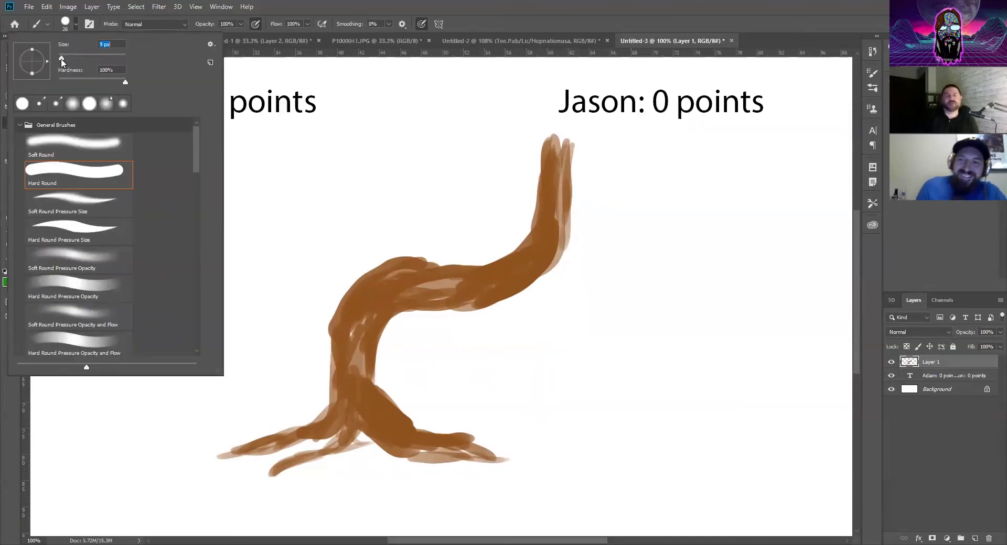
key("Return")
left_click(174, 442)
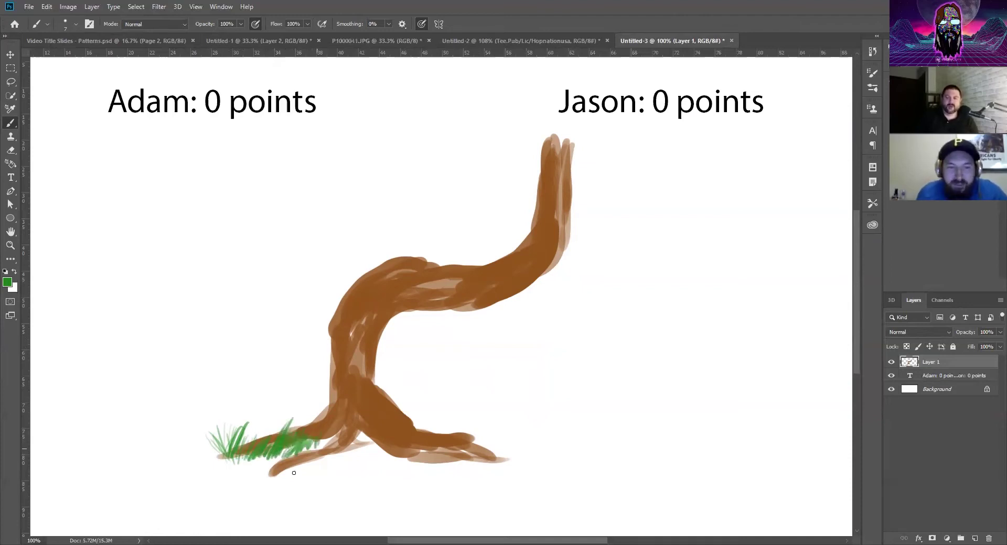
Paint green grass tufts on both sides of the trunk base, then enlarge the brush
left_click_drag(274, 478, 286, 474)
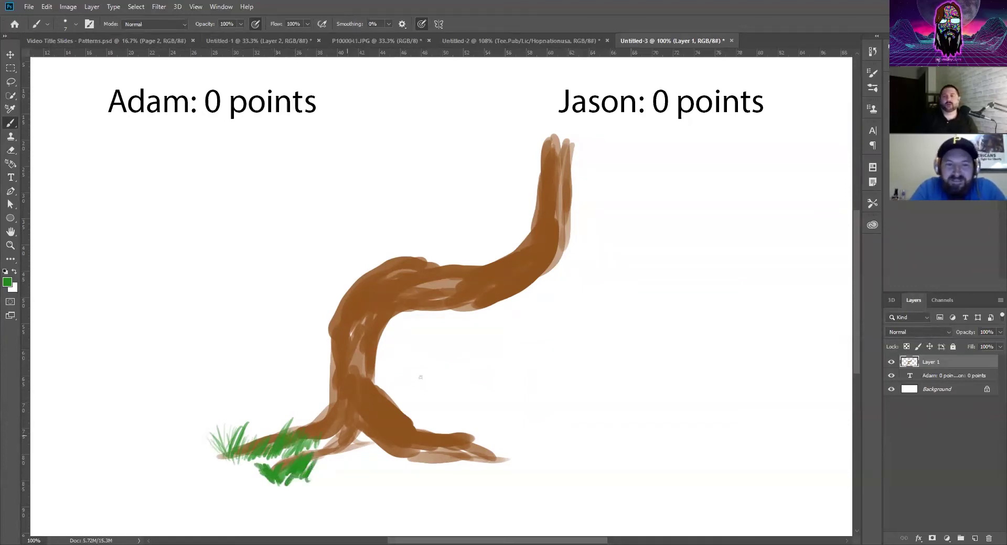
left_click_drag(337, 469, 350, 447)
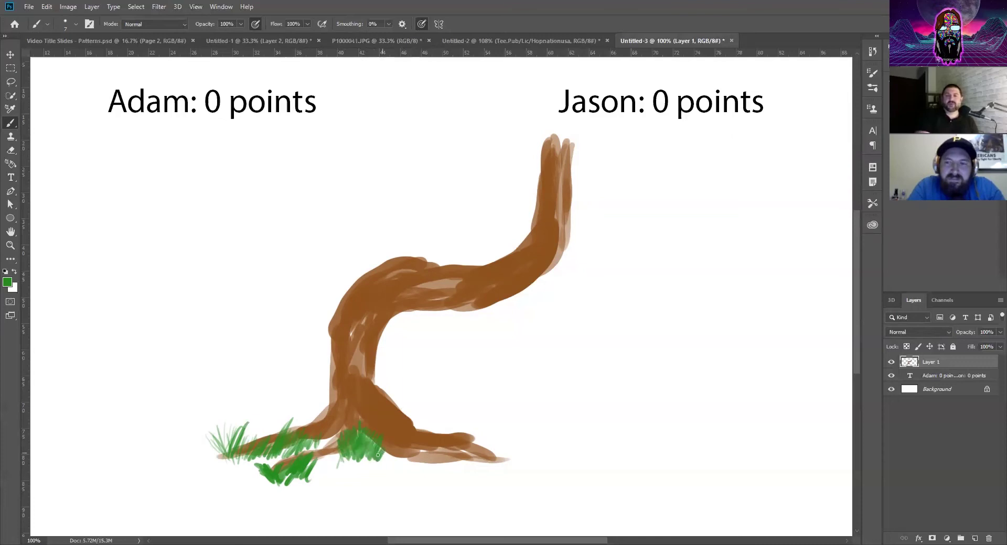
left_click_drag(345, 451, 434, 462)
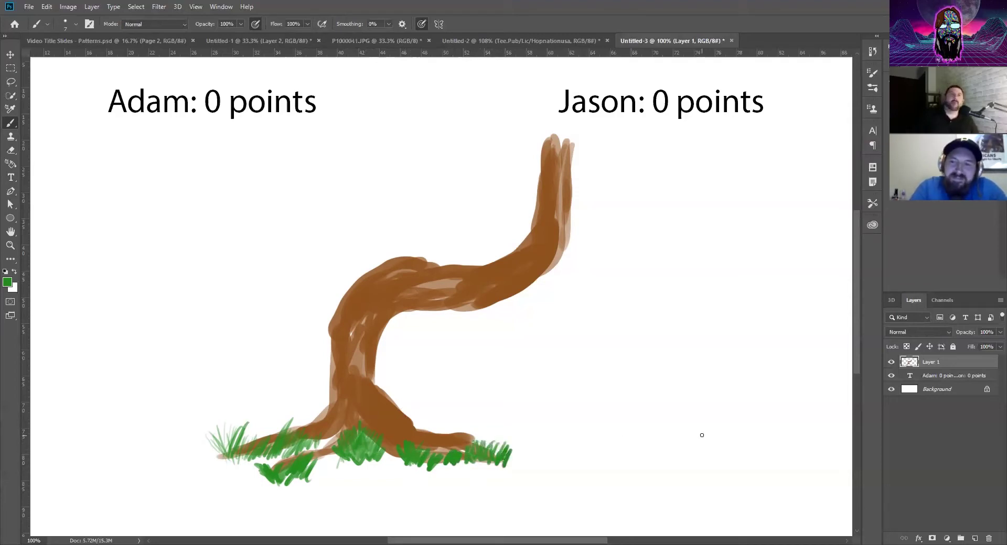
left_click(77, 23)
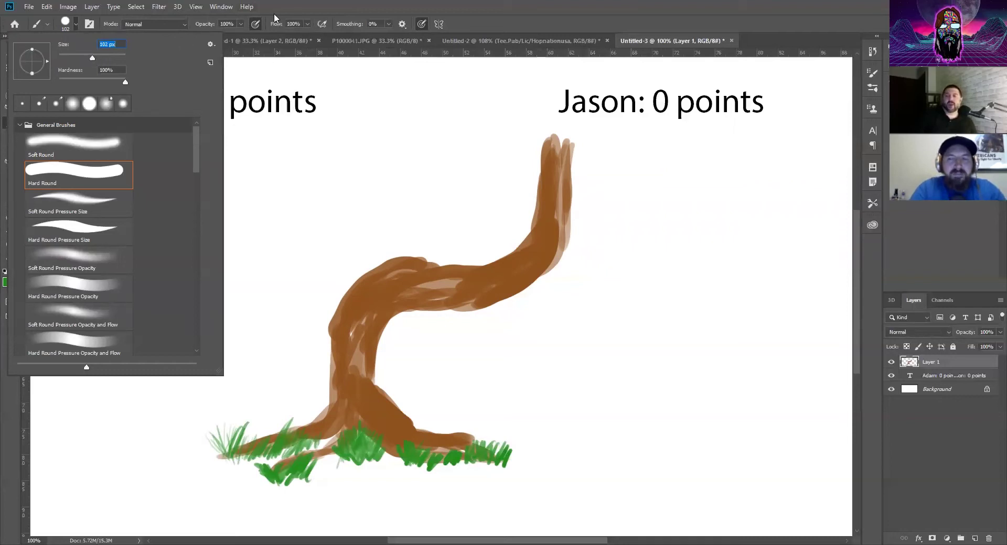
left_click(550, 200)
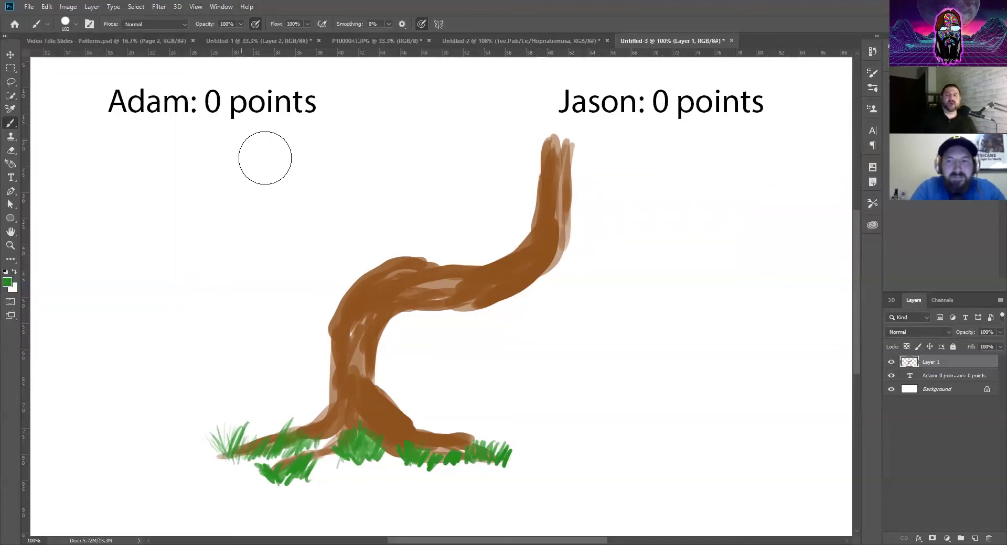
Paint a large green canopy over the trunk top, moving Layer 1 below the scoreboard text
left_click(535, 170)
mouse_move(537, 170)
left_mouse_down()
mouse_move(392, 139)
mouse_move(415, 129)
left_mouse_up()
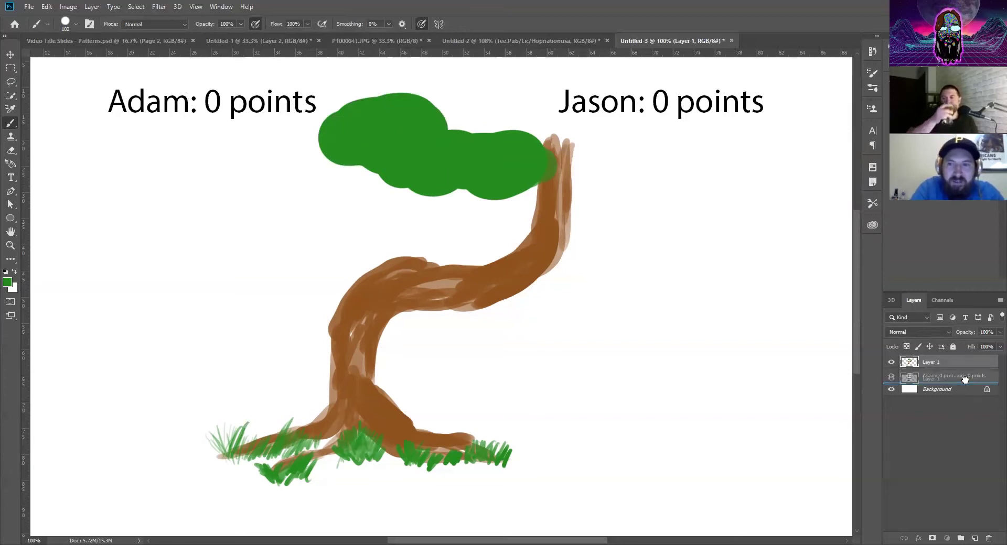
left_click_drag(959, 366, 956, 384)
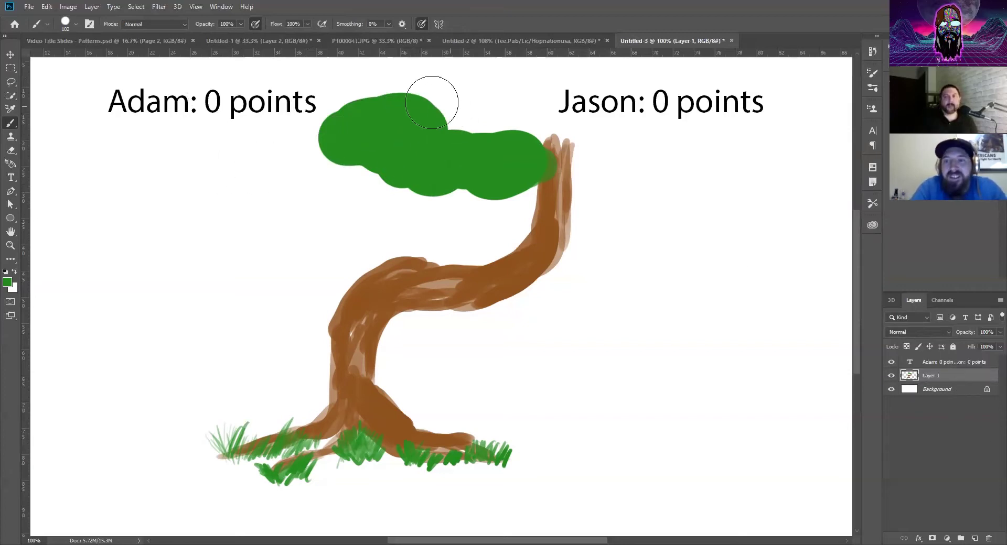
mouse_move(425, 98)
left_mouse_down()
mouse_move(495, 74)
mouse_move(568, 135)
mouse_move(631, 157)
mouse_move(701, 153)
mouse_move(622, 79)
mouse_move(715, 97)
mouse_move(776, 90)
mouse_move(519, 81)
mouse_move(452, 95)
mouse_move(652, 134)
mouse_move(779, 139)
mouse_move(794, 108)
mouse_move(782, 86)
mouse_move(729, 84)
mouse_move(717, 128)
mouse_move(744, 166)
mouse_move(701, 154)
left_mouse_up()
mouse_move(594, 164)
left_mouse_down()
mouse_move(551, 175)
mouse_move(684, 194)
mouse_move(562, 164)
left_mouse_up()
mouse_move(392, 110)
left_mouse_down()
mouse_move(341, 108)
mouse_move(307, 117)
mouse_move(288, 139)
mouse_move(530, 202)
mouse_move(514, 202)
mouse_move(685, 224)
mouse_move(673, 230)
mouse_move(724, 209)
mouse_move(805, 131)
mouse_move(821, 90)
mouse_move(809, 77)
left_mouse_up()
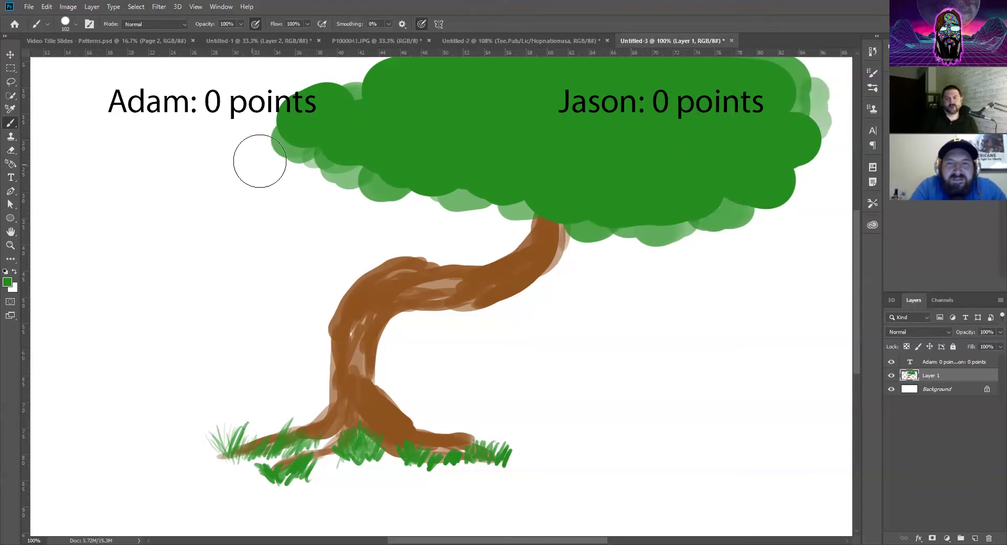
left_click(8, 283)
Set the painting colour to dark grey and shrink the brush to 9 px
left_click(598, 250)
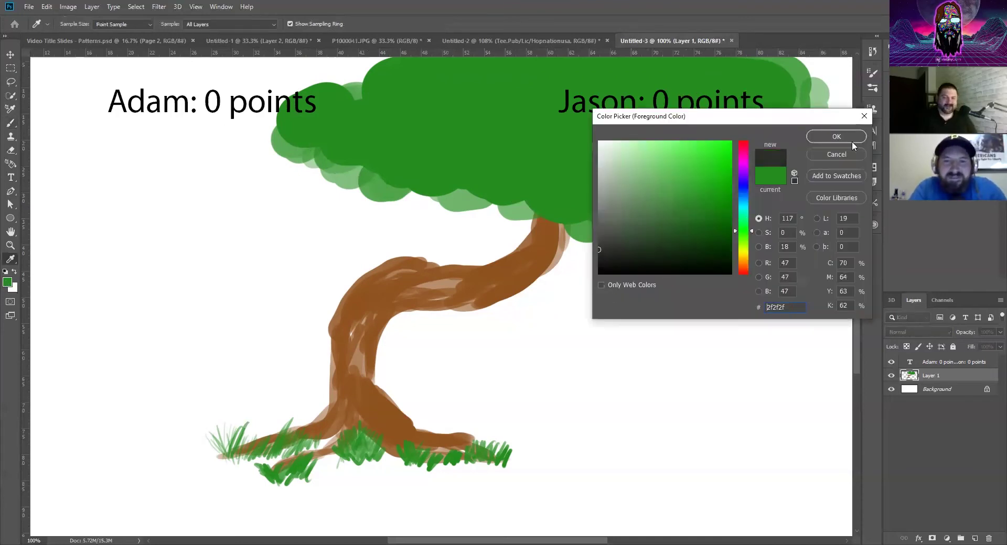
left_click(852, 141)
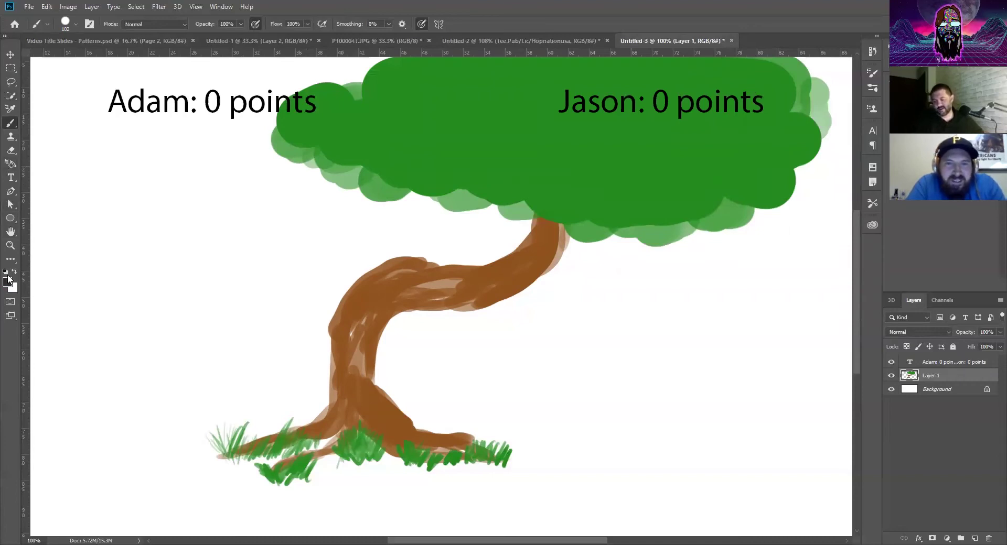
left_click(76, 22)
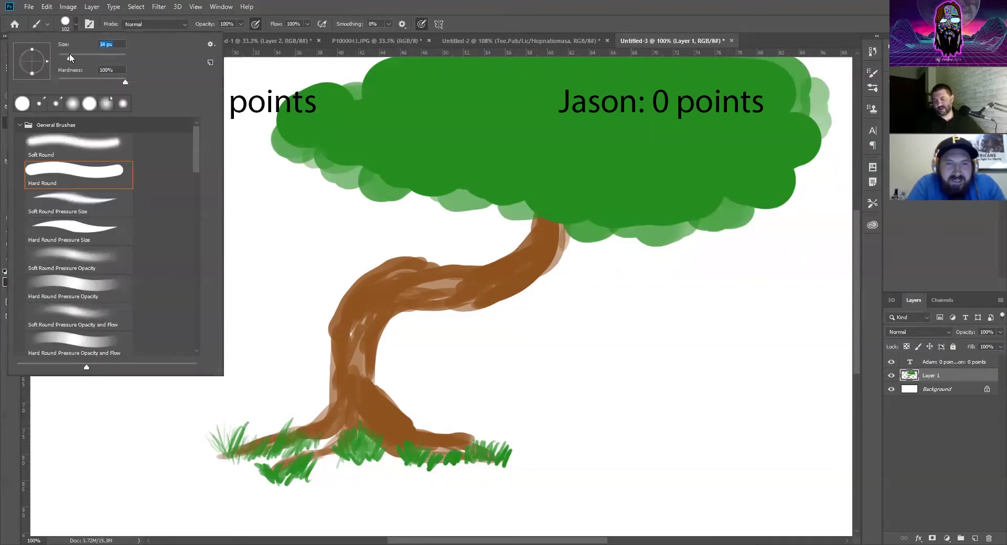
left_click_drag(66, 54, 64, 54)
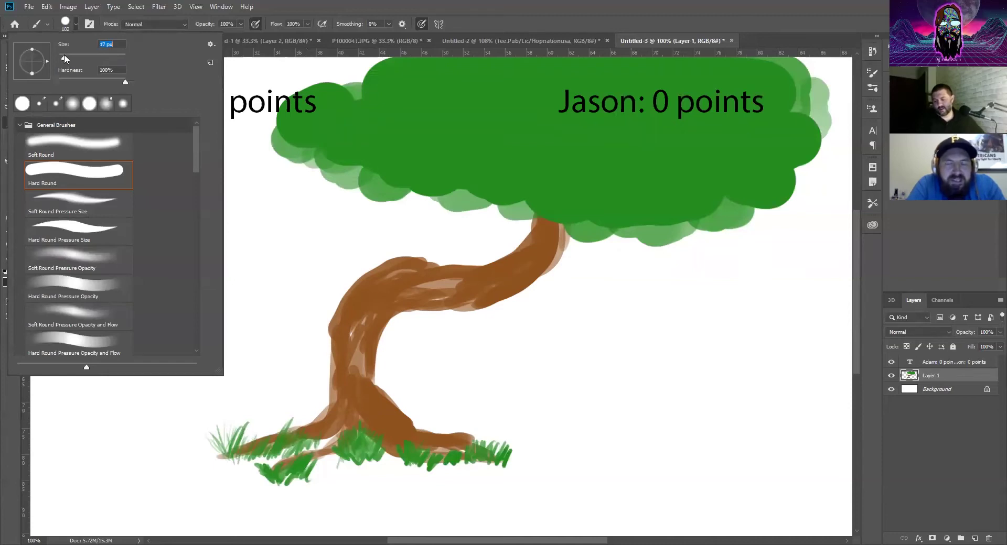
left_click(302, 19)
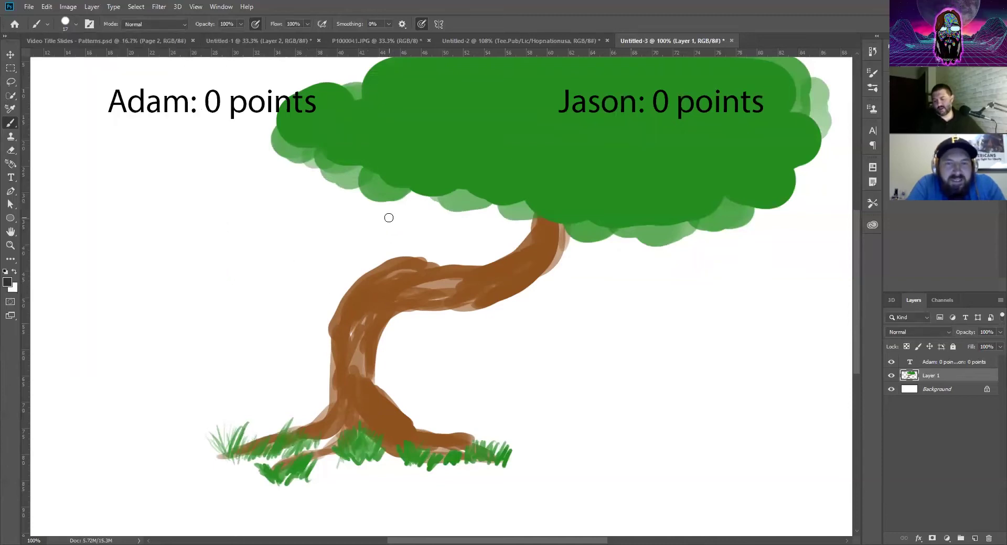
left_click(74, 24)
key("bracketleft")
key("bracketleft")
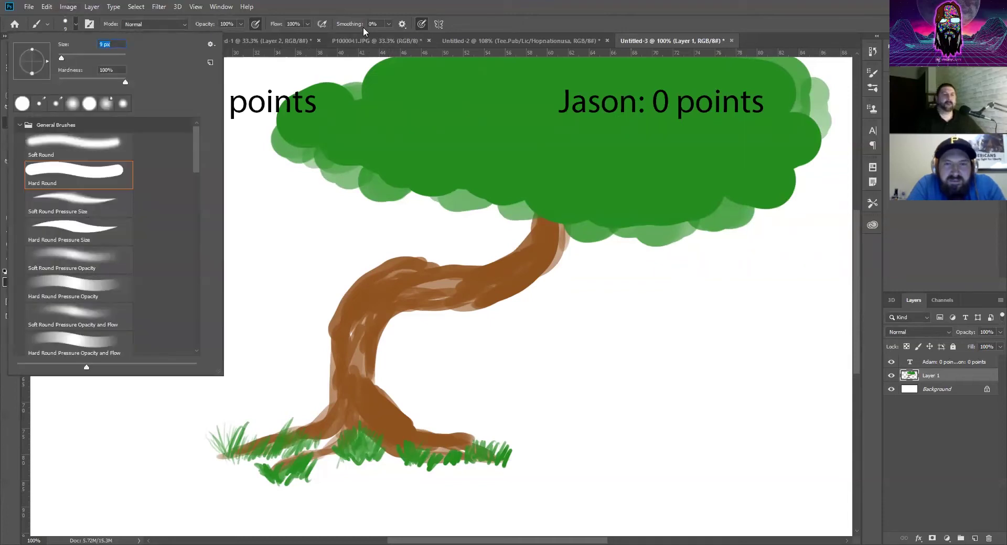
key("Return")
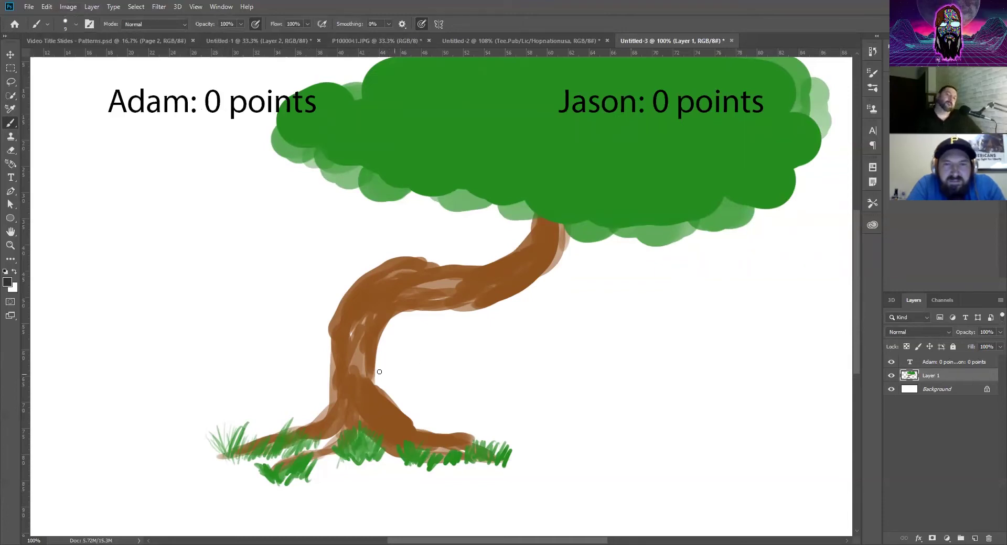
Paint a dark stroke near the trunk base, a knot hole, and darker trunk streaks
mouse_move(304, 423)
left_mouse_down()
mouse_move(321, 415)
mouse_move(329, 356)
mouse_move(466, 259)
mouse_move(513, 254)
mouse_move(533, 218)
mouse_move(555, 269)
mouse_move(486, 305)
mouse_move(395, 320)
mouse_move(381, 339)
mouse_move(381, 390)
mouse_move(424, 431)
mouse_move(477, 435)
left_mouse_up()
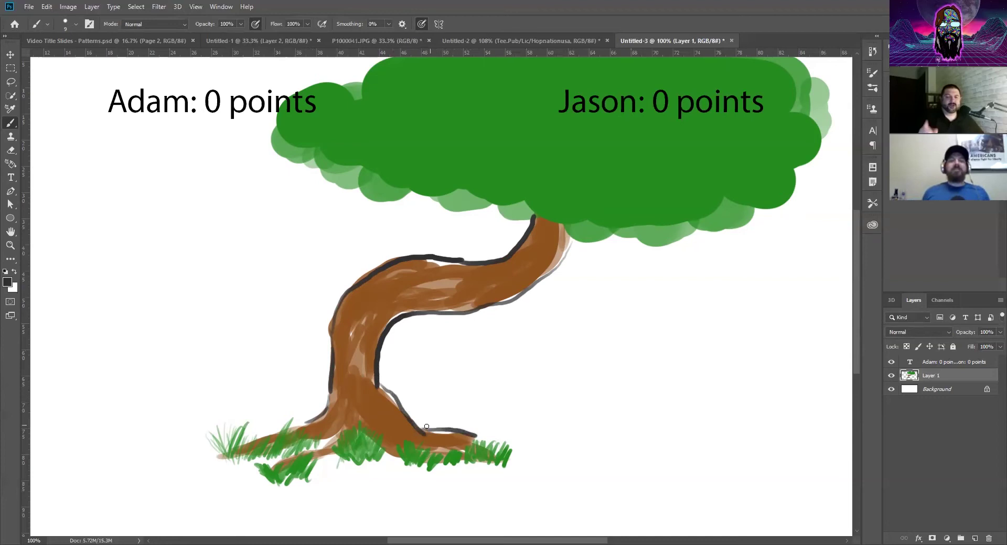
mouse_move(355, 339)
left_mouse_down()
mouse_move(351, 362)
mouse_move(360, 330)
left_mouse_up()
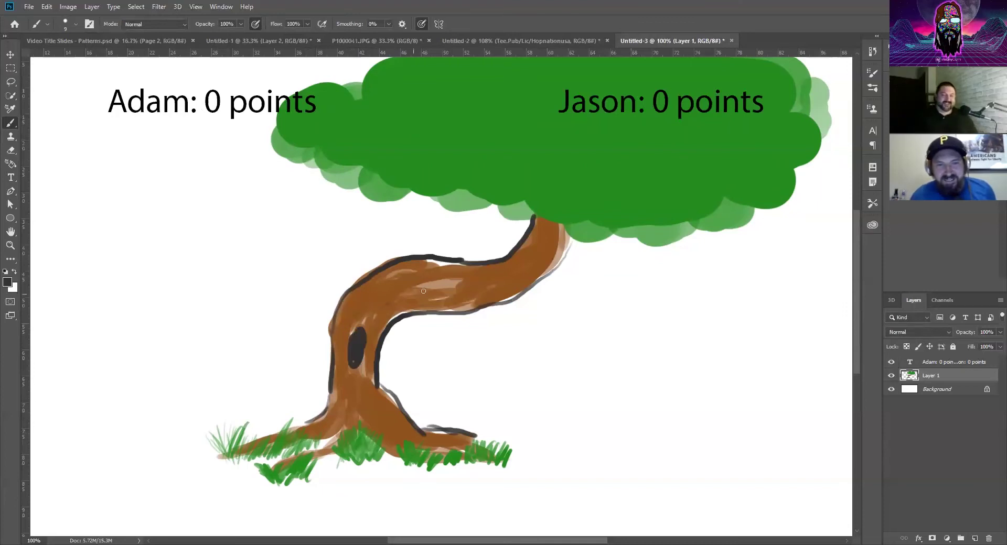
left_click_drag(400, 289, 472, 281)
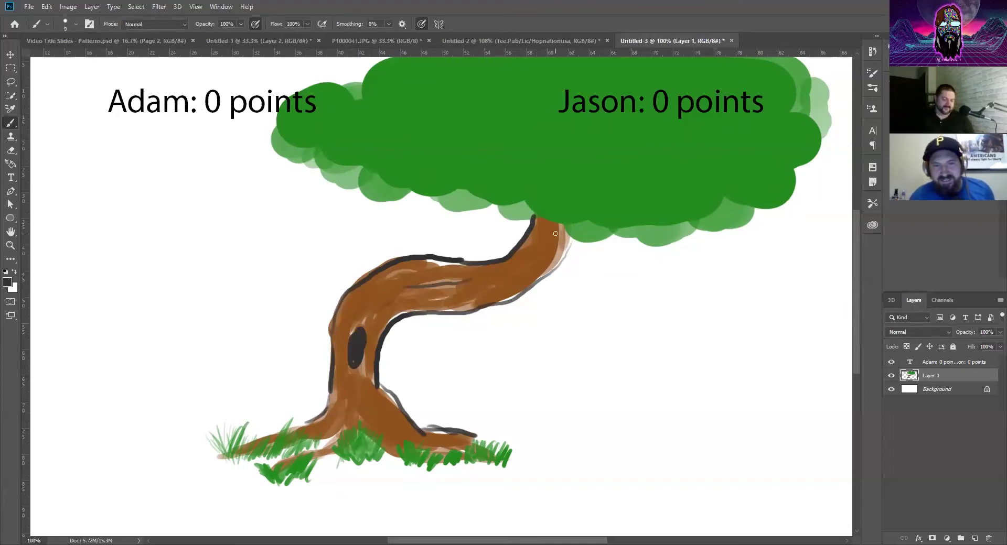
Change Jason's score from 0 to 1 point with the Type tool
left_click(11, 177)
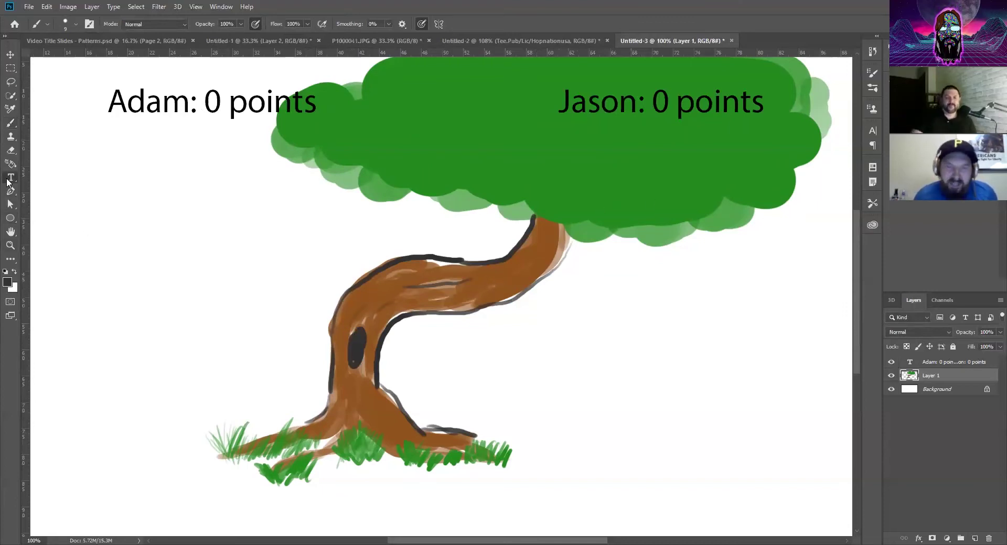
left_click_drag(655, 107, 664, 107)
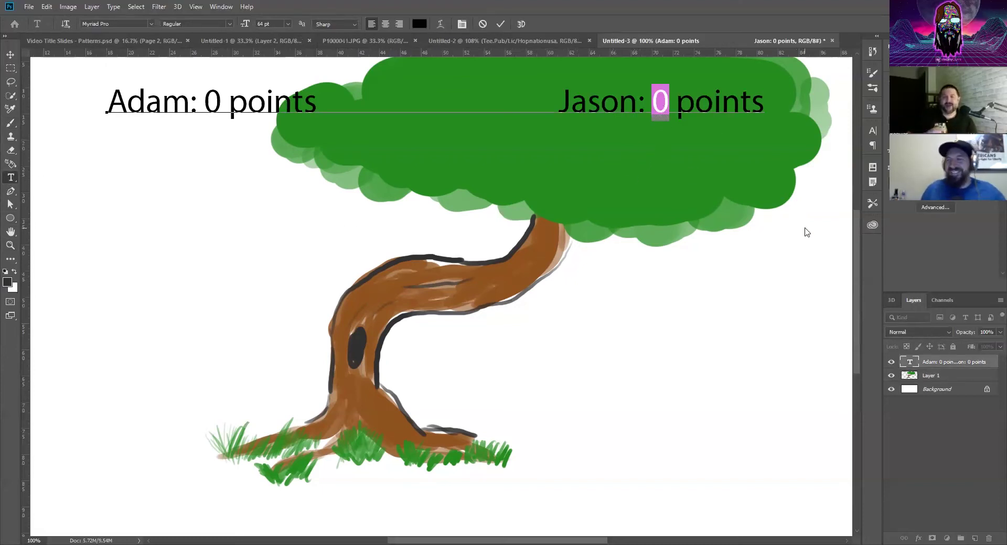
type("1")
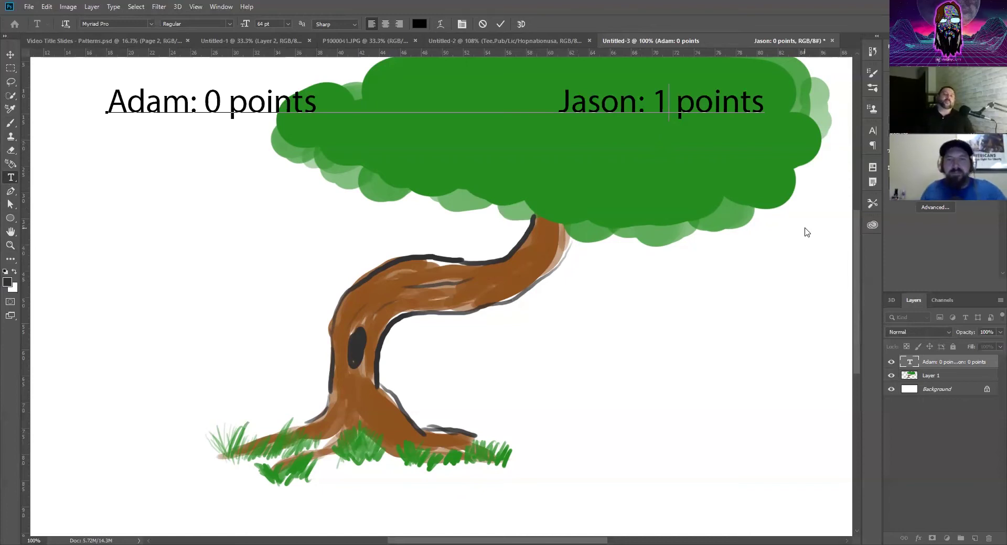
left_click(684, 101)
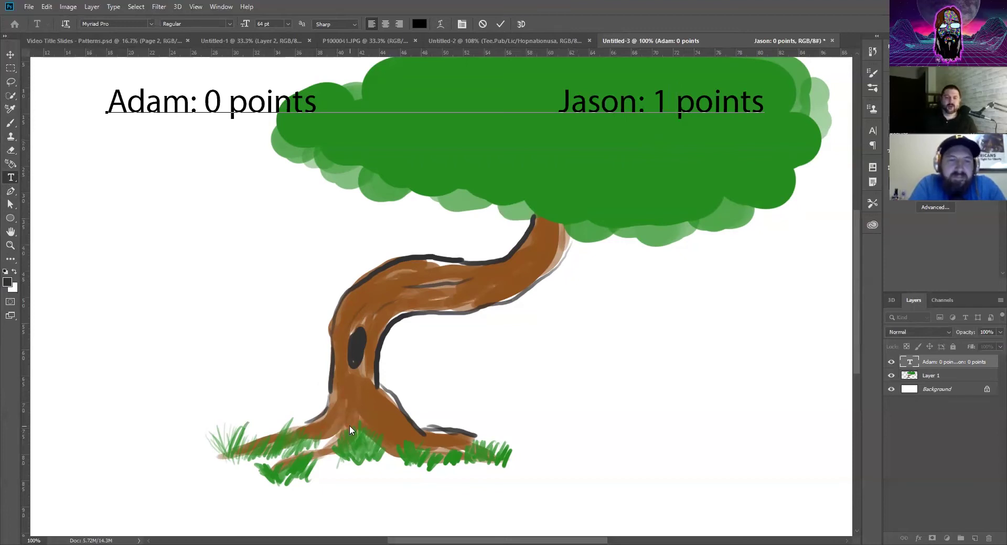
left_click(961, 377)
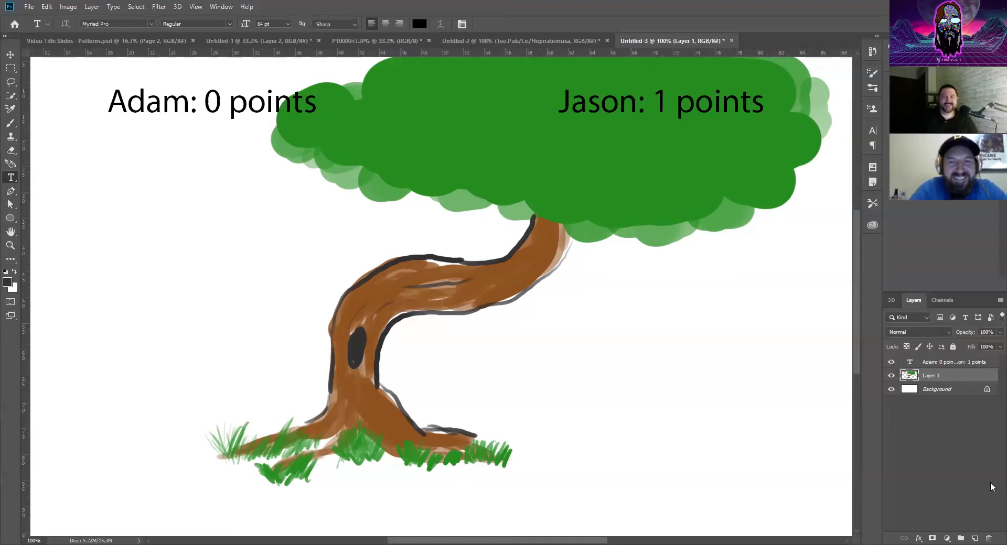
Delete the tree layer and add a new empty layer
left_click(990, 538)
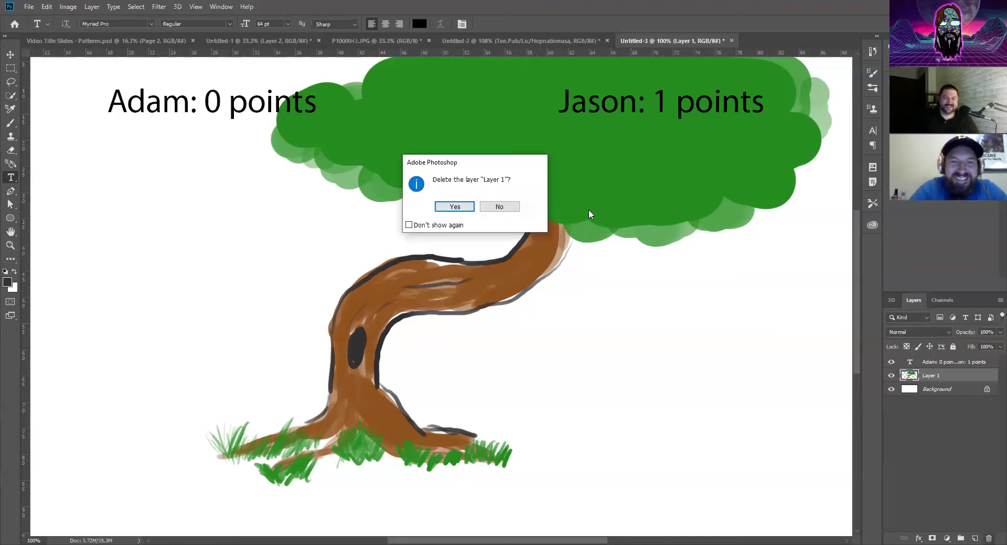
left_click(456, 207)
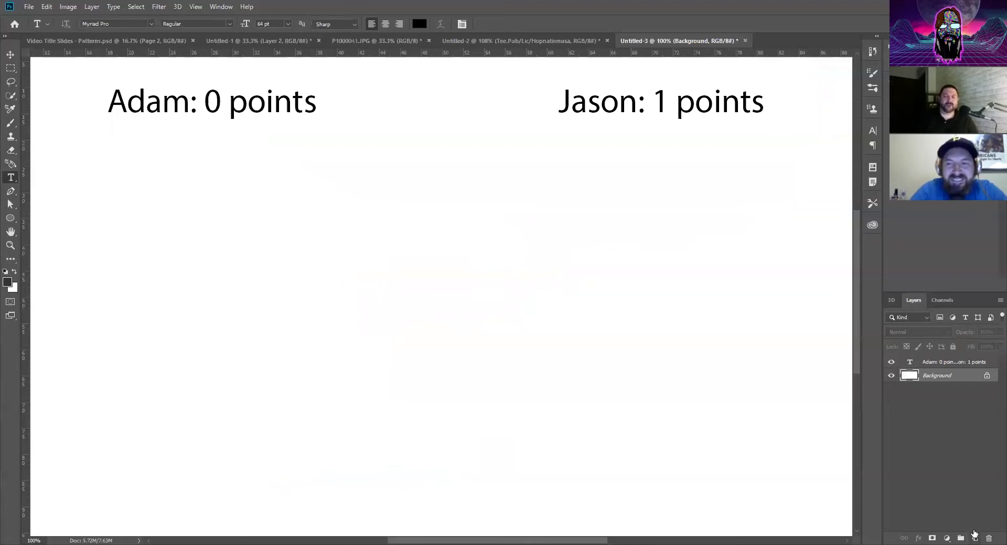
left_click(976, 538)
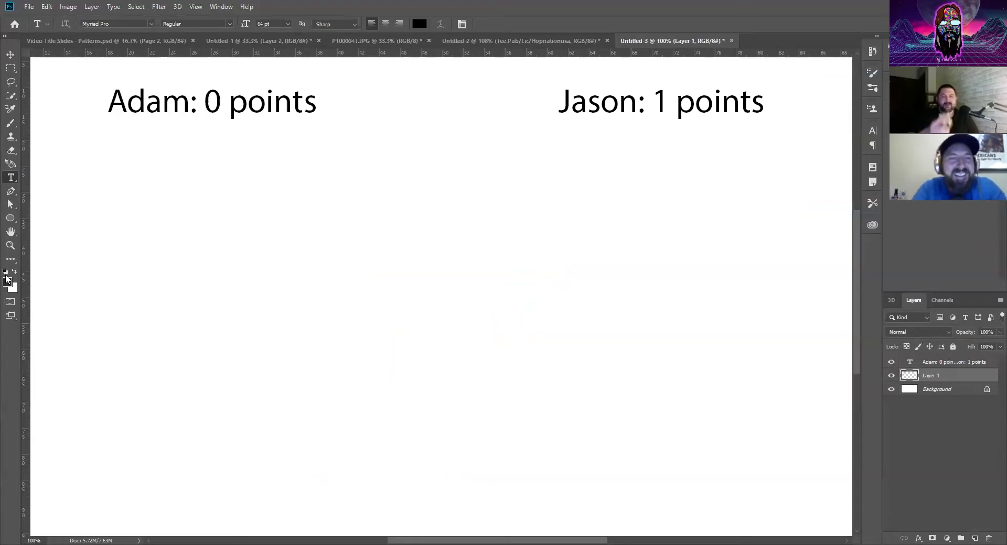
Set the foreground colour to near-black #0f0f0f and select the Brush tool
key("shift+F5")
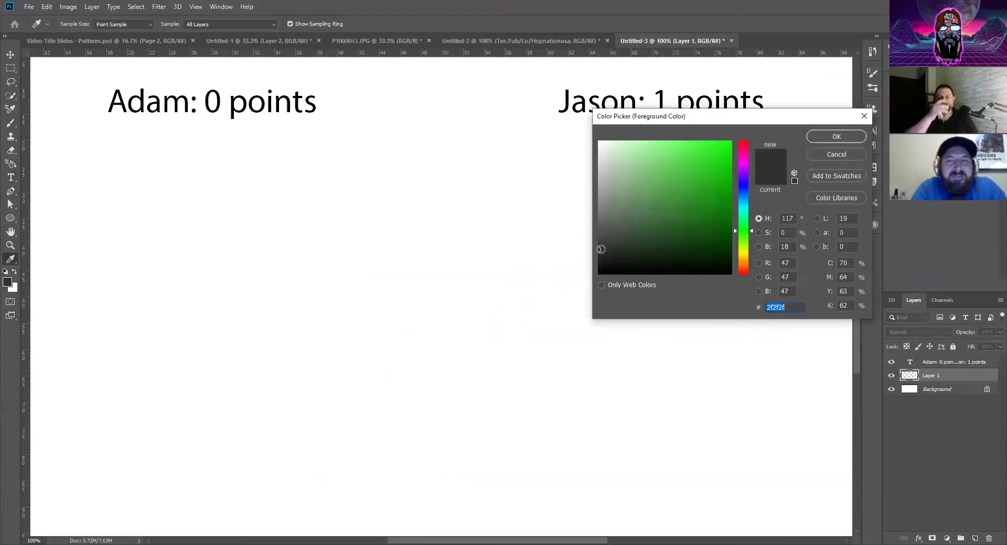
left_click_drag(599, 251, 599, 267)
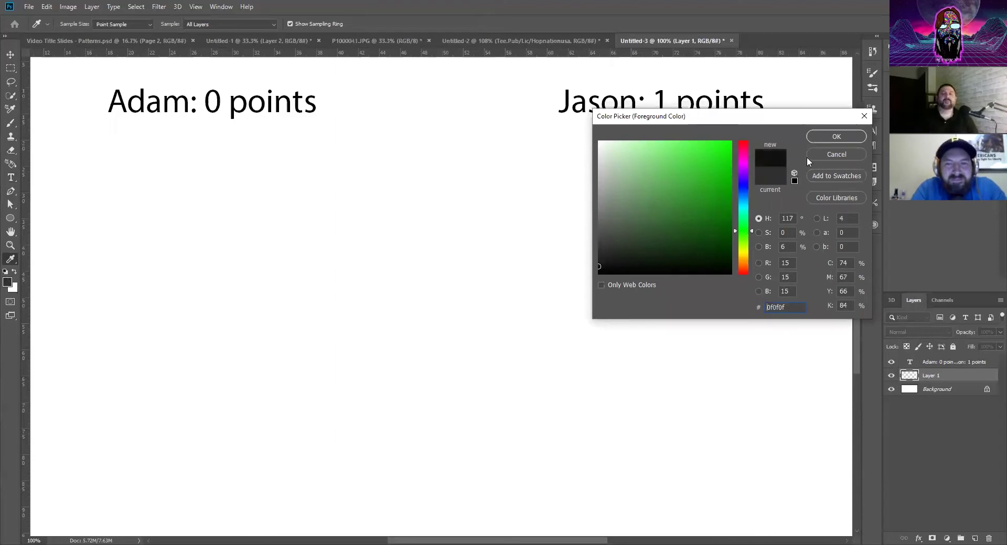
left_click(834, 138)
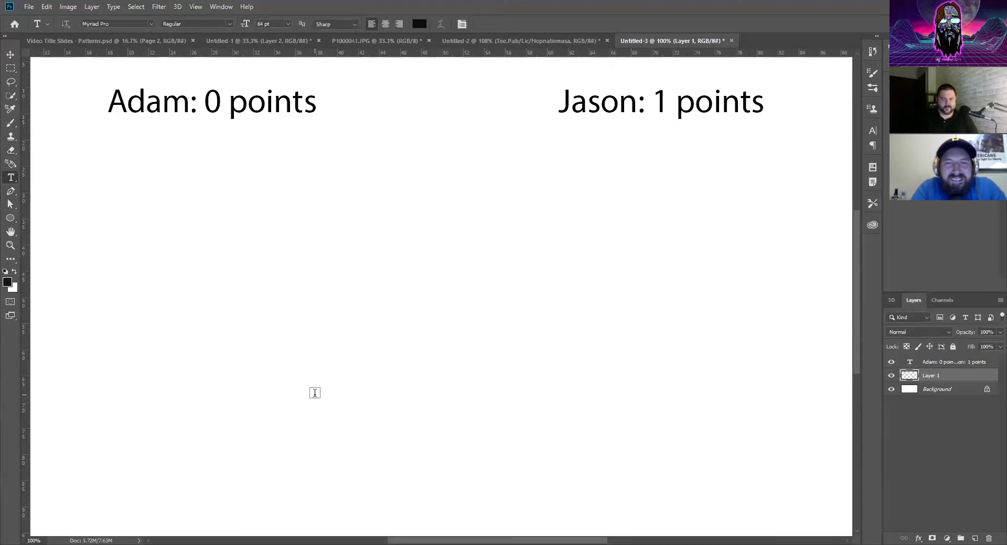
key("b")
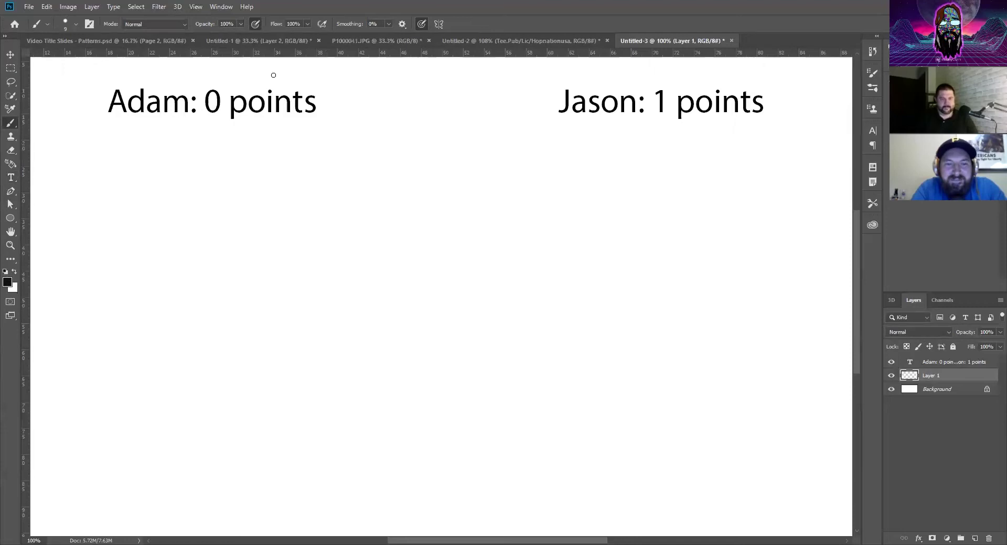
Paint the black outline of bent trousers with an outstretched leg
mouse_move(245, 366)
left_mouse_down()
mouse_move(202, 399)
mouse_move(240, 365)
mouse_move(242, 403)
mouse_move(225, 418)
mouse_move(233, 448)
left_mouse_up()
mouse_move(206, 407)
left_mouse_down()
mouse_move(206, 441)
mouse_move(206, 405)
mouse_move(208, 437)
mouse_move(226, 380)
mouse_move(231, 387)
mouse_move(244, 373)
mouse_move(214, 409)
mouse_move(201, 448)
mouse_move(216, 417)
mouse_move(228, 432)
mouse_move(227, 401)
mouse_move(248, 371)
mouse_move(236, 405)
mouse_move(254, 372)
mouse_move(245, 405)
mouse_move(259, 376)
mouse_move(269, 392)
mouse_move(299, 361)
mouse_move(255, 363)
mouse_move(301, 357)
mouse_move(239, 358)
left_mouse_up()
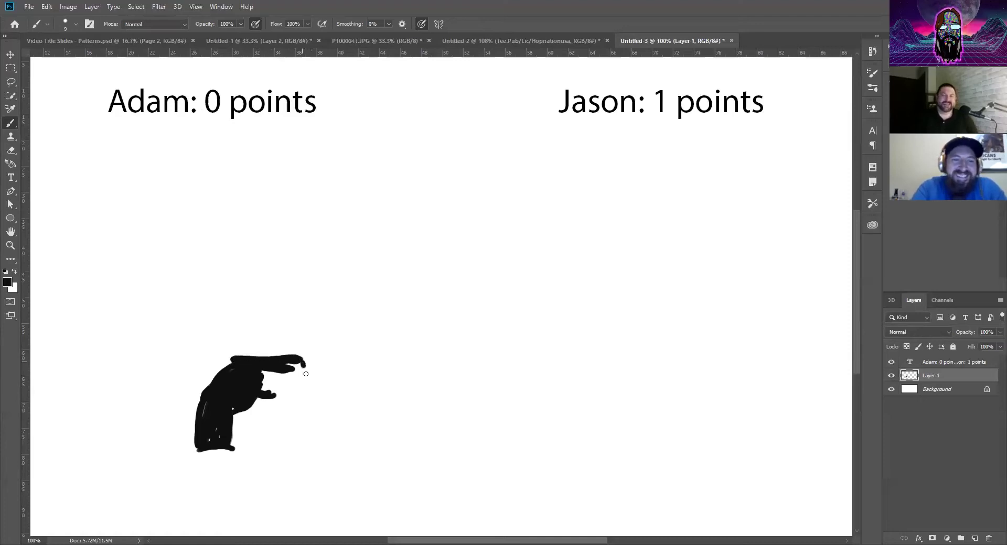
left_click_drag(301, 360, 308, 367)
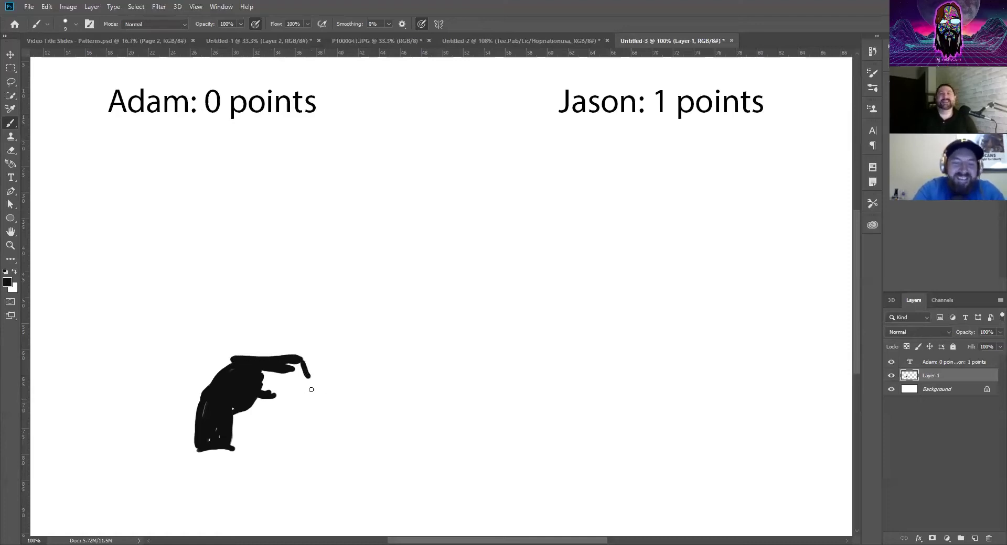
left_click_drag(303, 360, 384, 368)
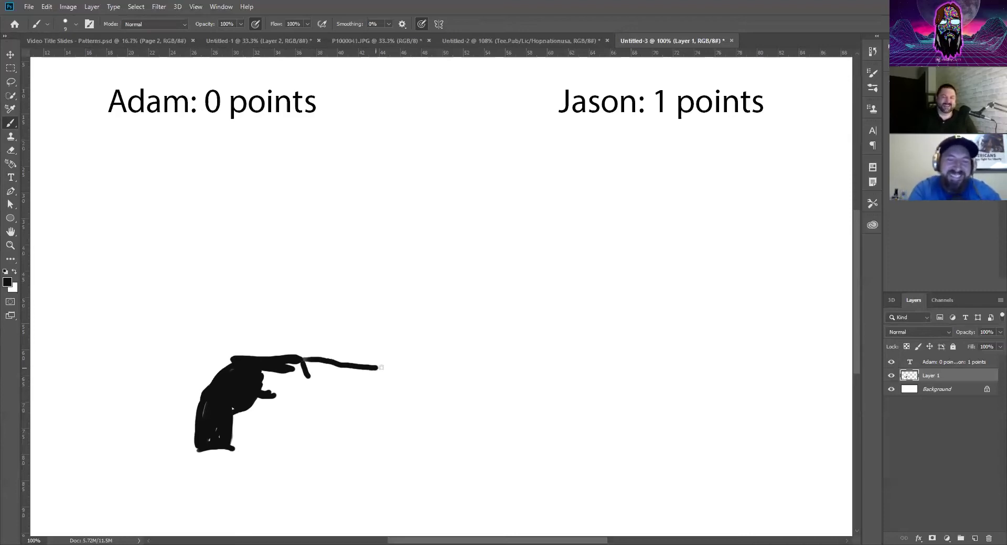
mouse_move(277, 398)
left_mouse_down()
mouse_move(382, 398)
mouse_move(386, 365)
left_mouse_up()
Fill the white gaps in the trousers and paint a grey-shaded shoe
mouse_move(302, 383)
left_mouse_down()
mouse_move(288, 367)
mouse_move(263, 375)
mouse_move(277, 383)
mouse_move(292, 369)
mouse_move(271, 389)
mouse_move(387, 390)
mouse_move(377, 374)
mouse_move(308, 364)
mouse_move(298, 374)
mouse_move(327, 380)
mouse_move(284, 388)
left_mouse_up()
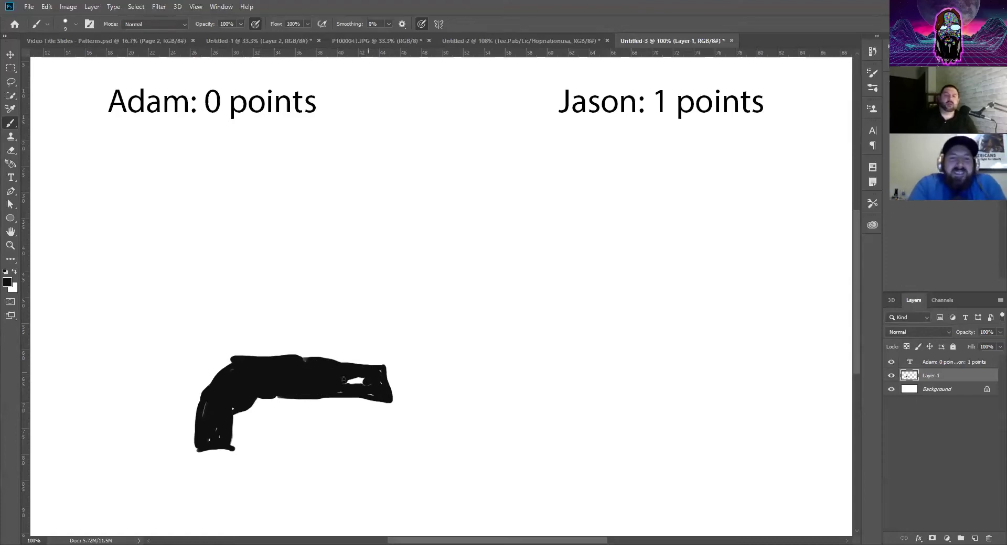
mouse_move(339, 380)
left_mouse_down()
mouse_move(379, 393)
mouse_move(409, 336)
mouse_move(422, 351)
mouse_move(429, 400)
mouse_move(406, 395)
mouse_move(400, 379)
mouse_move(392, 386)
mouse_move(399, 399)
mouse_move(398, 365)
mouse_move(414, 340)
mouse_move(409, 389)
mouse_move(419, 393)
mouse_move(414, 355)
left_mouse_up()
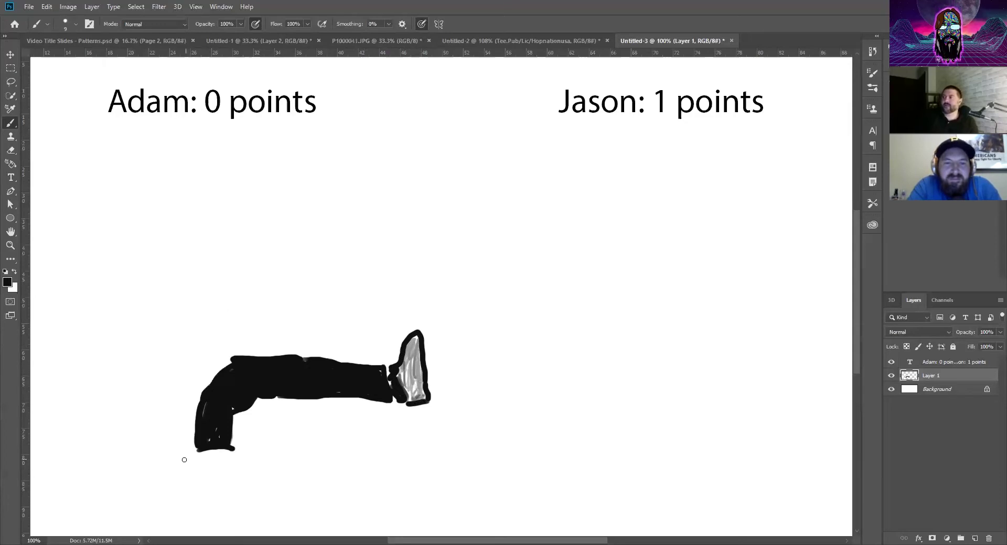
mouse_move(191, 461)
left_mouse_down()
mouse_move(236, 462)
mouse_move(239, 478)
mouse_move(161, 479)
mouse_move(193, 463)
mouse_move(182, 473)
mouse_move(212, 465)
mouse_move(227, 473)
left_mouse_up()
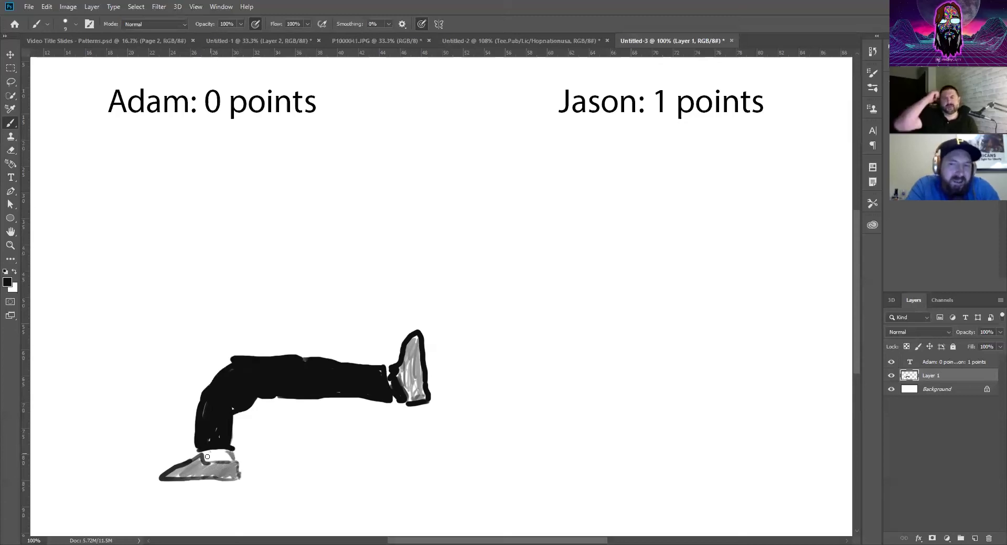
left_click_drag(212, 459, 206, 459)
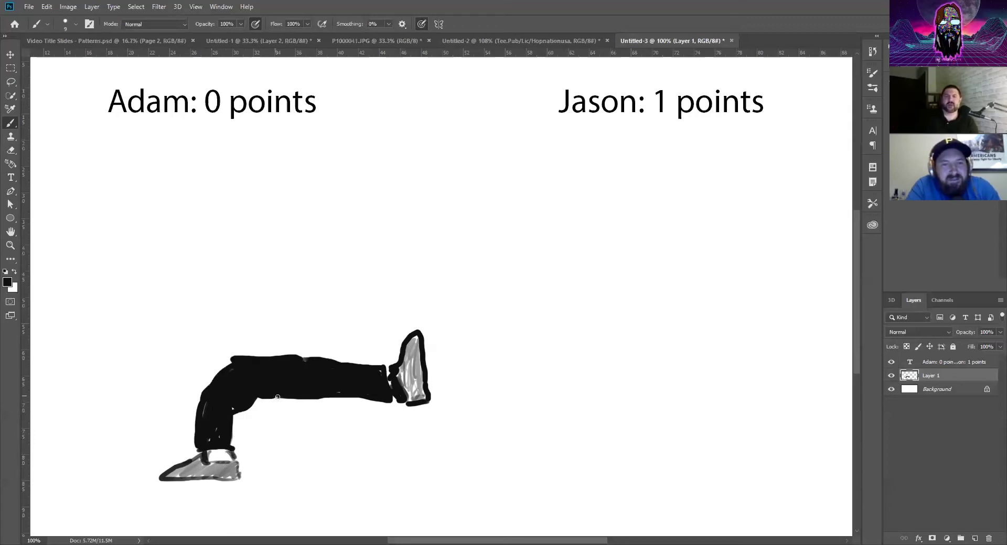
Set the foreground colour to bright red (f20b0b)
left_click(7, 282)
left_click(743, 146)
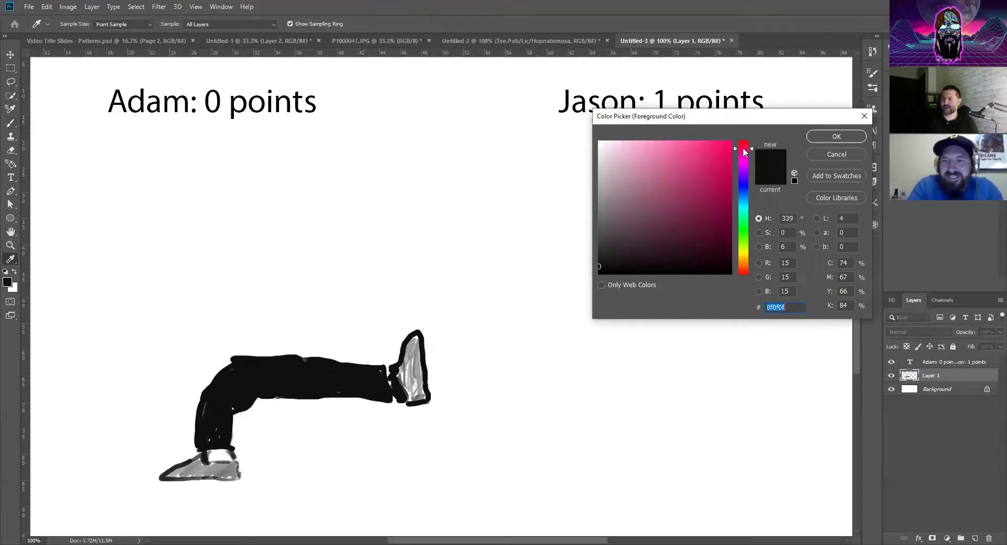
left_click(726, 148)
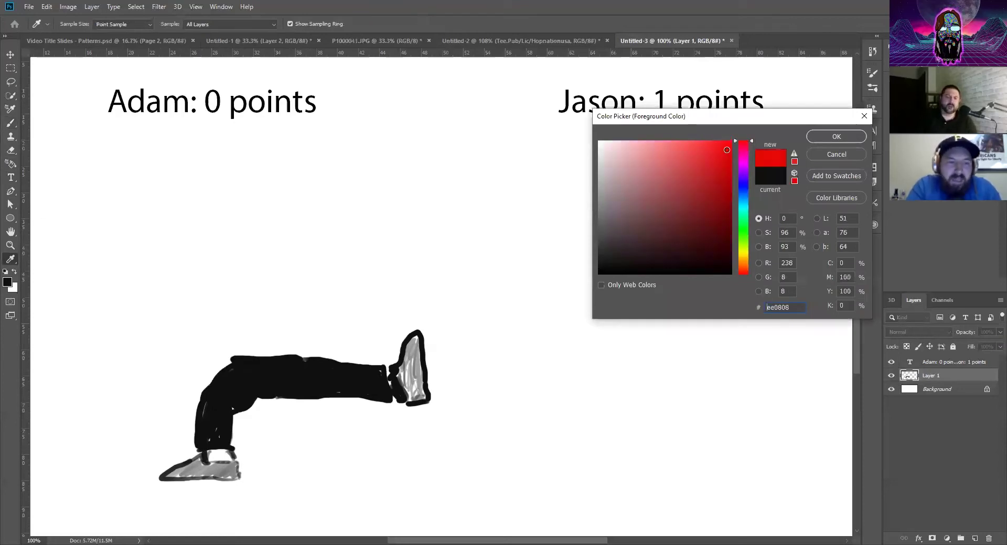
left_click(826, 137)
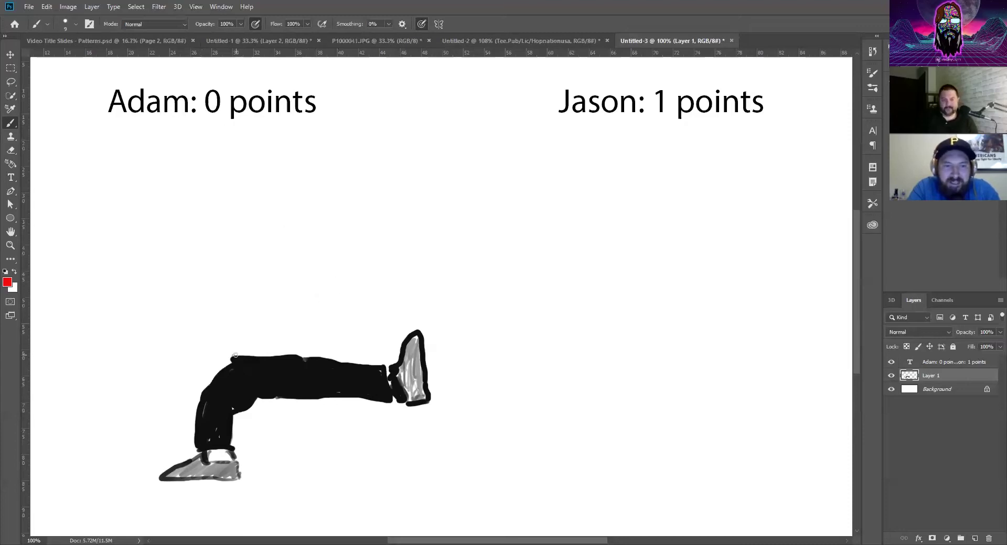
Paint a red waistband and a shirt outline with two raised arms
mouse_move(235, 356)
left_mouse_down()
mouse_move(302, 355)
mouse_move(244, 355)
mouse_move(277, 356)
mouse_move(294, 325)
left_mouse_up()
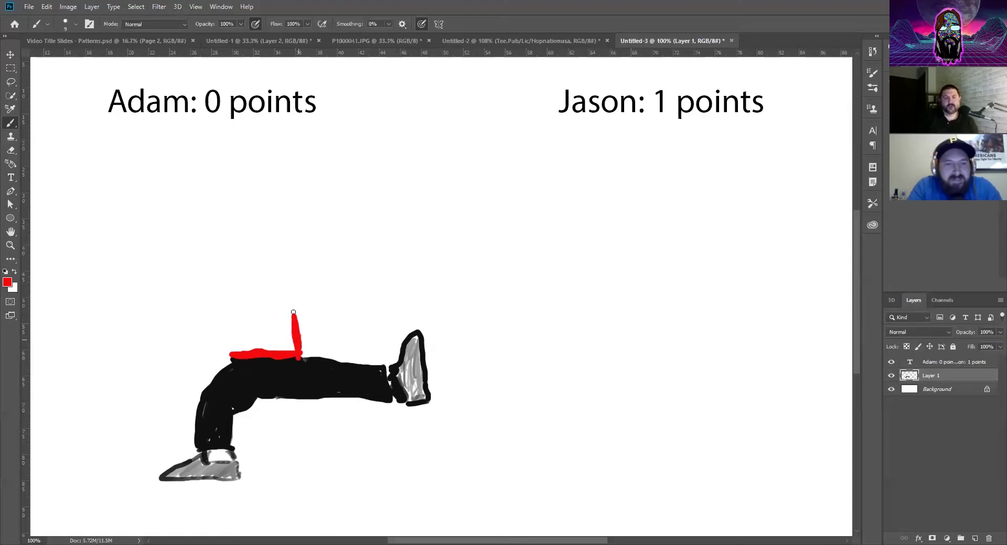
mouse_move(292, 313)
left_mouse_down()
mouse_move(329, 252)
mouse_move(335, 197)
mouse_move(312, 200)
mouse_move(313, 230)
mouse_move(279, 271)
left_mouse_up()
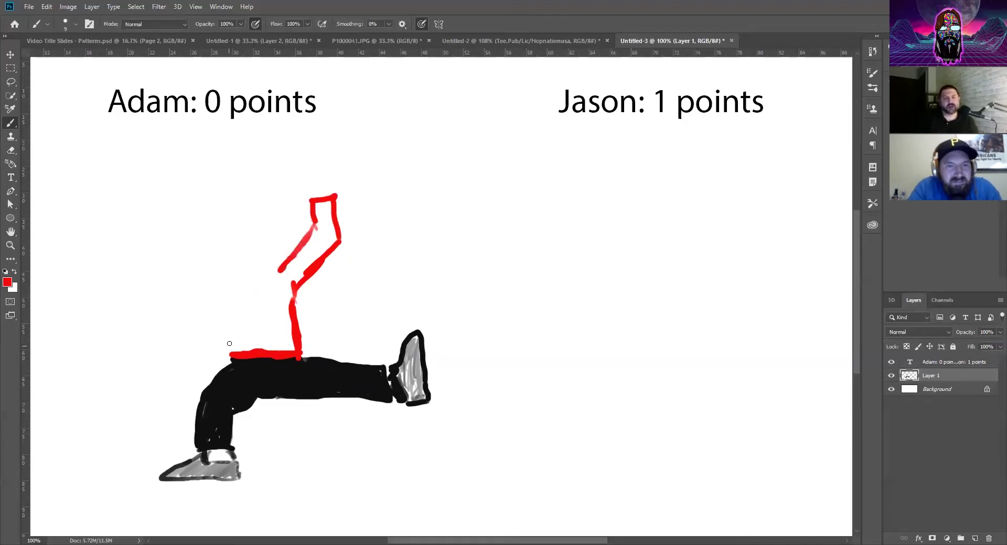
mouse_move(229, 344)
left_mouse_down()
mouse_move(228, 301)
mouse_move(233, 345)
left_mouse_up()
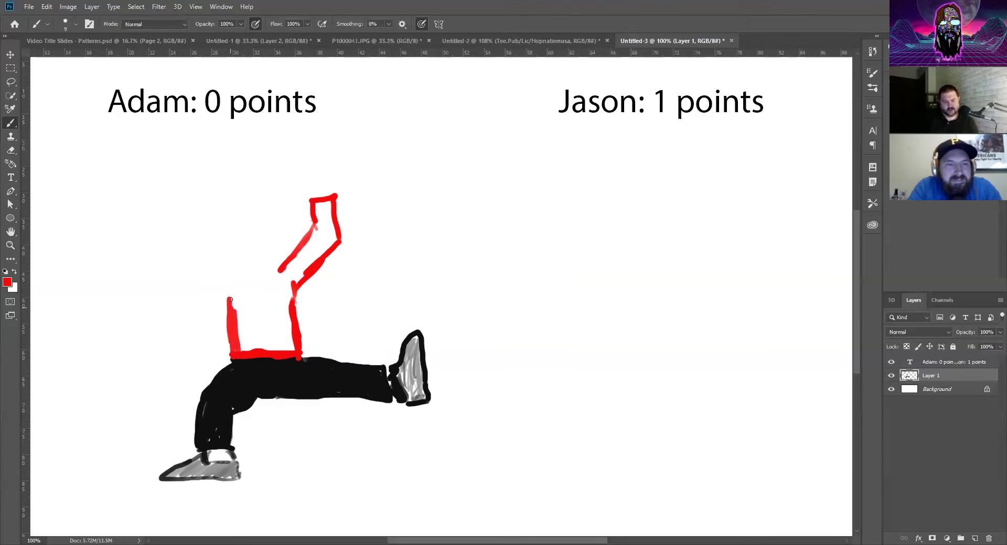
mouse_move(229, 299)
left_mouse_down()
mouse_move(229, 284)
mouse_move(209, 329)
mouse_move(169, 333)
mouse_move(206, 267)
mouse_move(190, 292)
mouse_move(203, 270)
mouse_move(293, 254)
left_mouse_up()
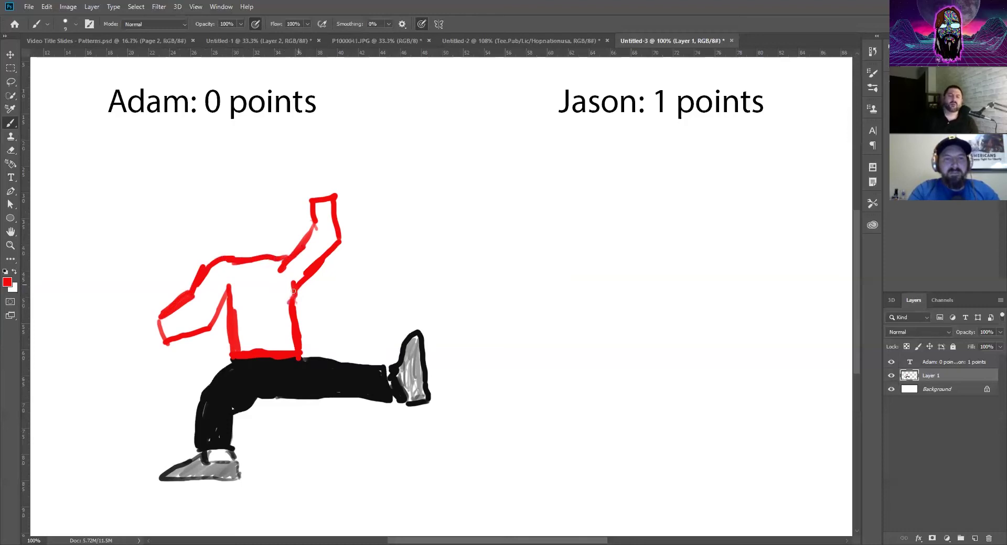
mouse_move(272, 360)
left_mouse_down()
mouse_move(236, 360)
mouse_move(261, 355)
left_mouse_up()
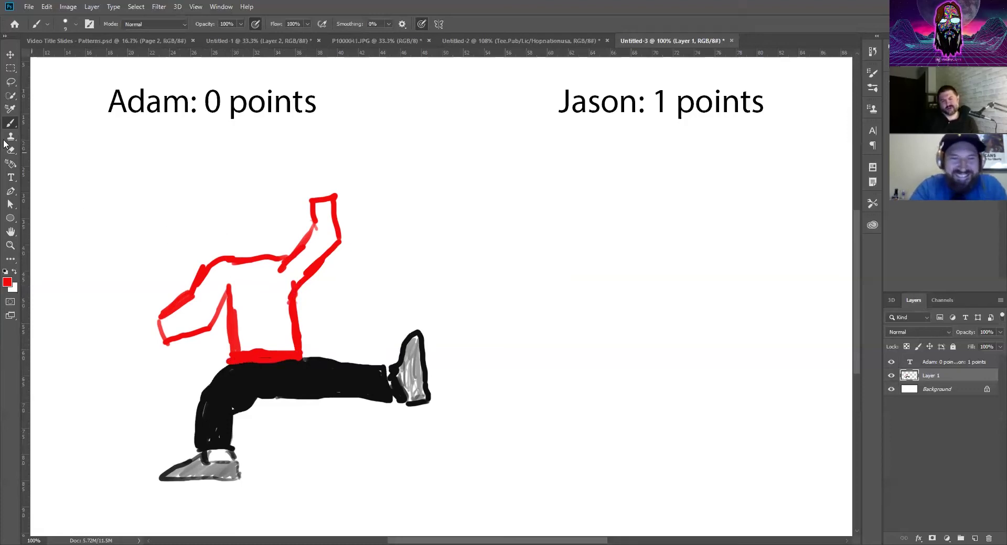
Shrink the brush to 32 px, then paint the left sleeve and raised-arm gap solid red
left_click(73, 24)
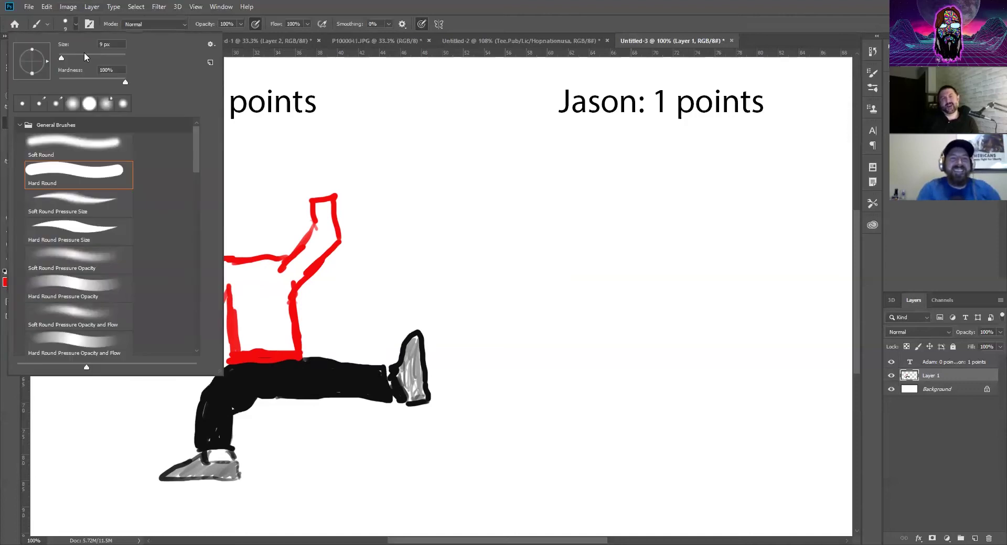
left_click_drag(77, 54, 68, 54)
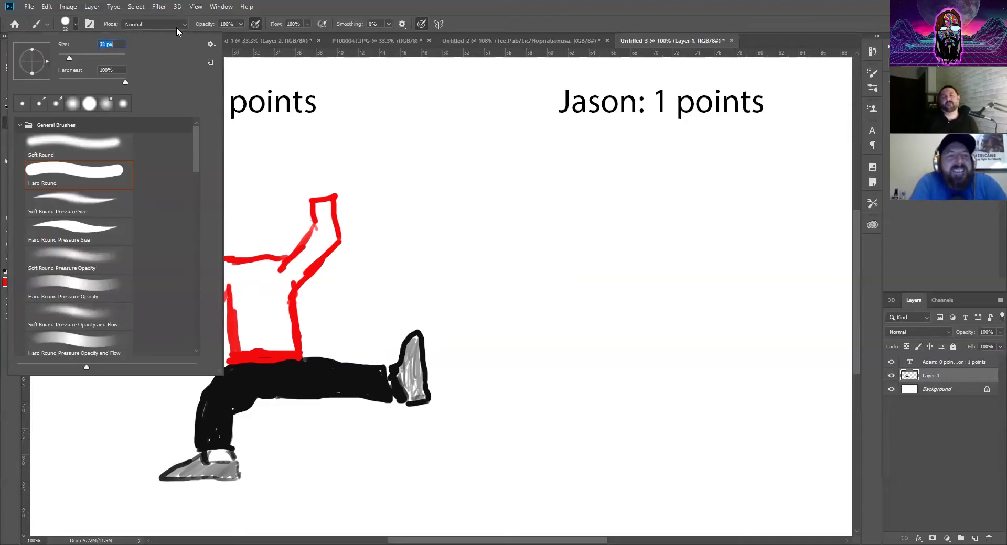
key("Return")
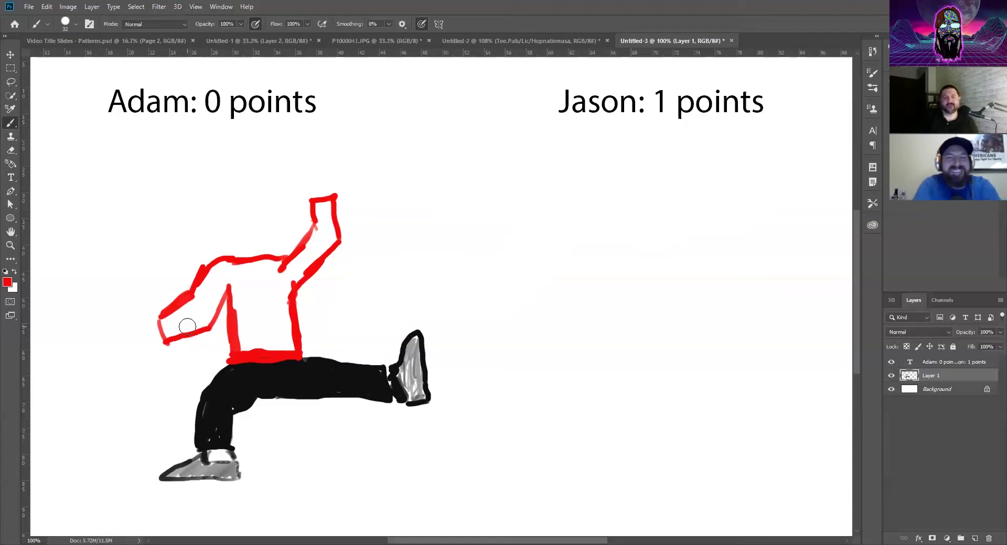
mouse_move(180, 321)
left_mouse_down()
mouse_move(206, 311)
mouse_move(221, 284)
mouse_move(200, 290)
mouse_move(214, 275)
mouse_move(236, 271)
mouse_move(247, 292)
mouse_move(240, 344)
mouse_move(276, 352)
mouse_move(257, 265)
mouse_move(313, 250)
mouse_move(319, 208)
left_mouse_up()
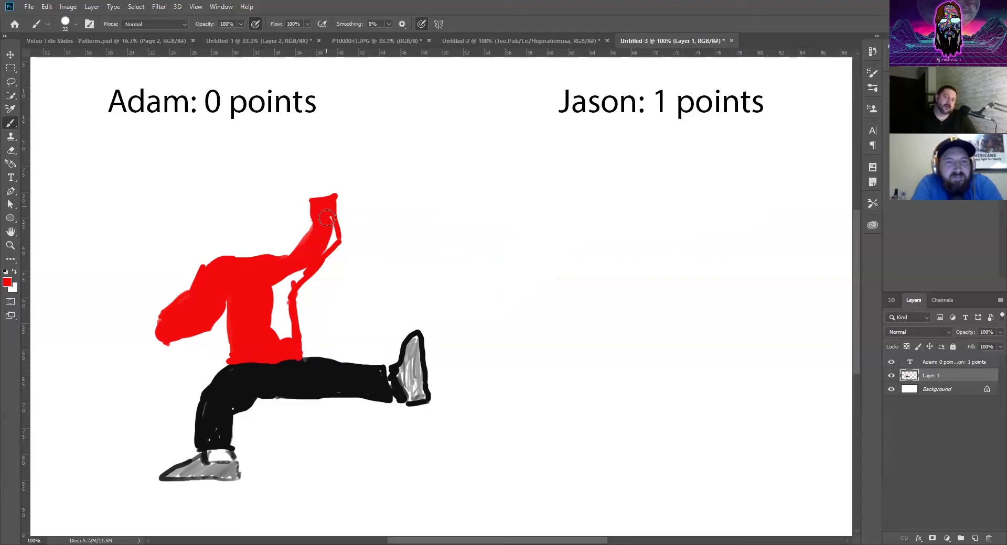
mouse_move(317, 258)
left_mouse_down()
mouse_move(288, 290)
mouse_move(283, 331)
left_mouse_up()
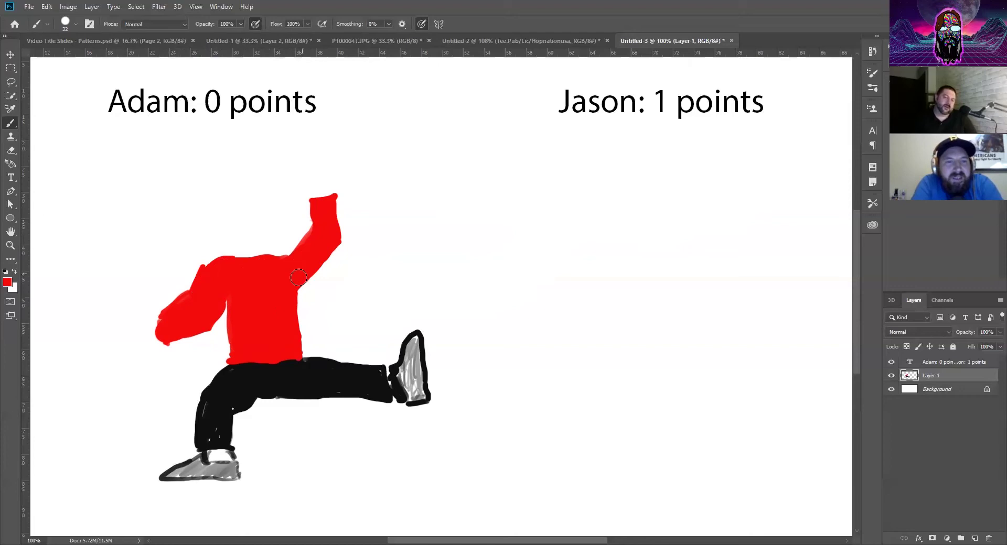
Set the foreground colour to light pink skin tone #f9929f in the Color Picker
left_click(9, 282)
left_click(746, 269)
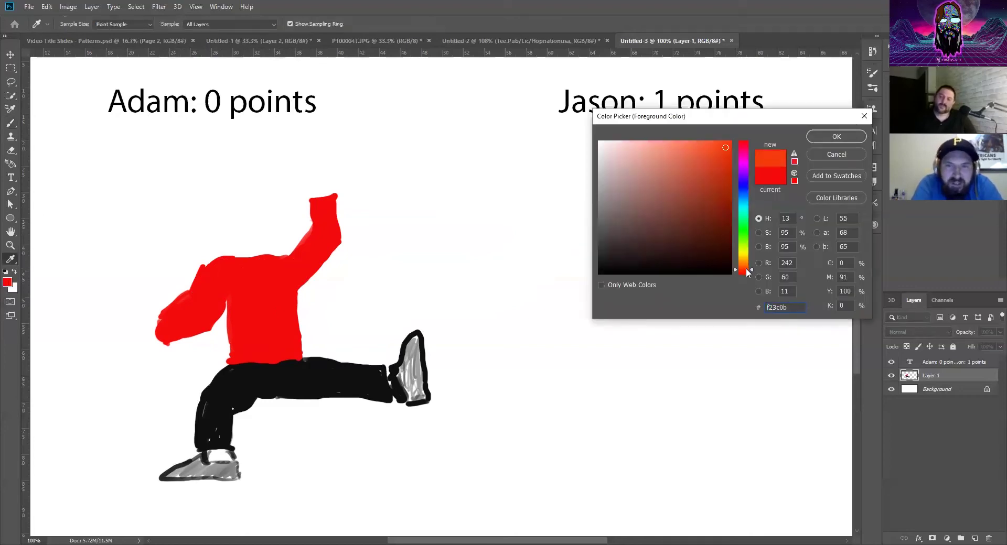
left_click_drag(746, 268, 750, 247)
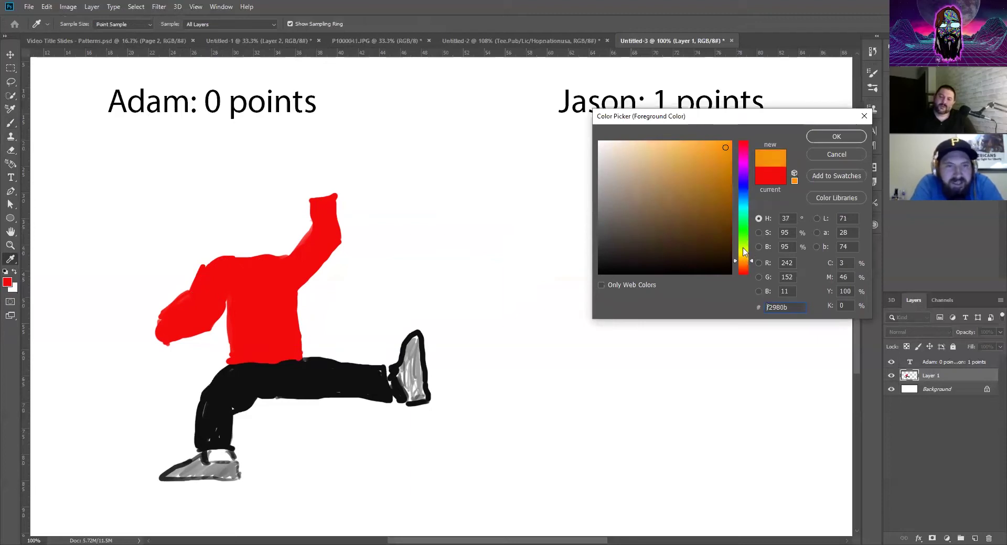
left_click(746, 156)
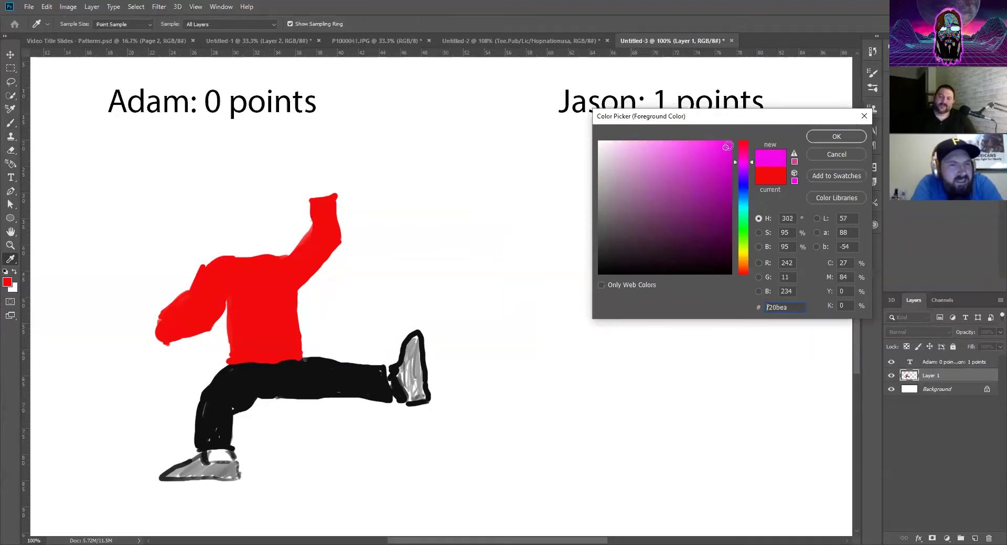
left_click_drag(727, 150, 649, 167)
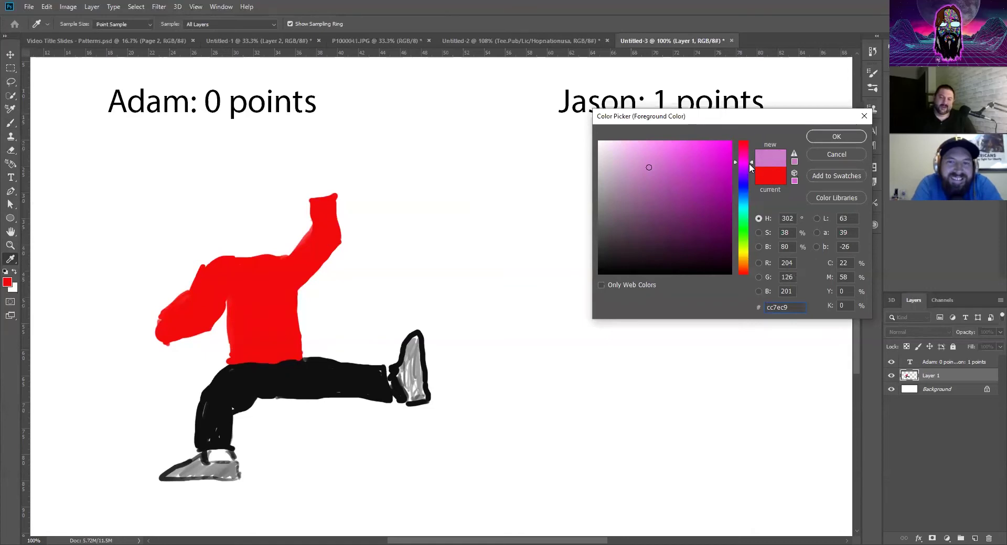
left_click(745, 156)
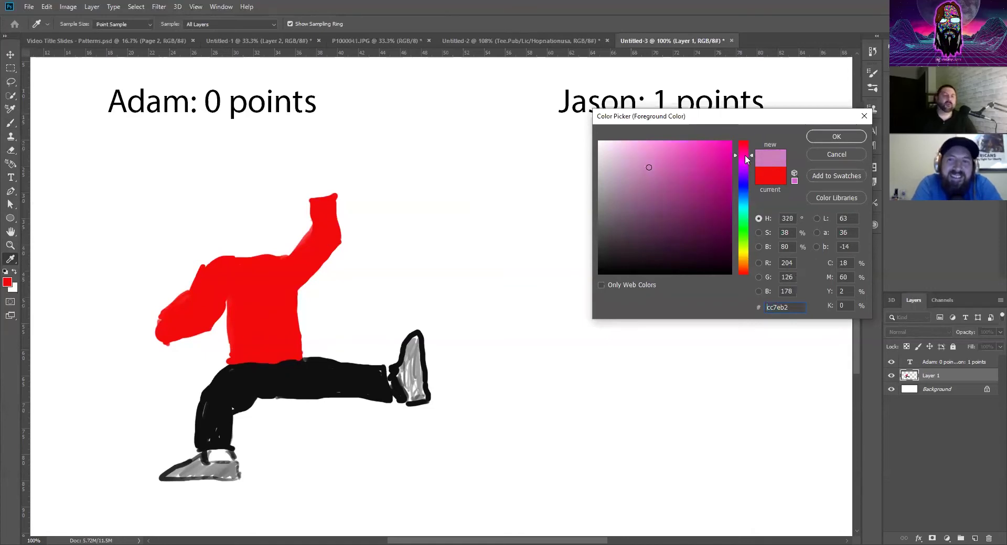
left_click_drag(639, 158, 622, 160)
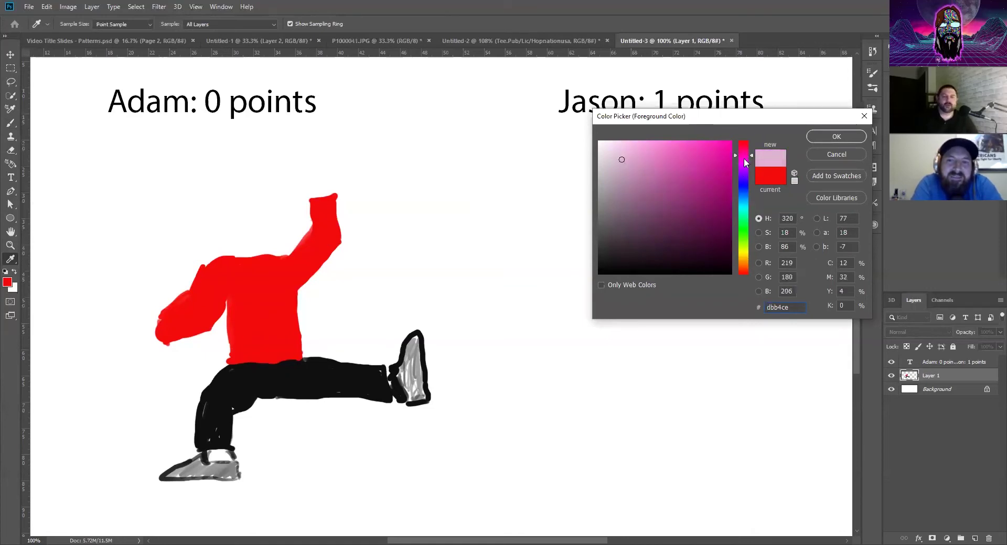
left_click(748, 159)
left_click_drag(749, 163, 751, 149)
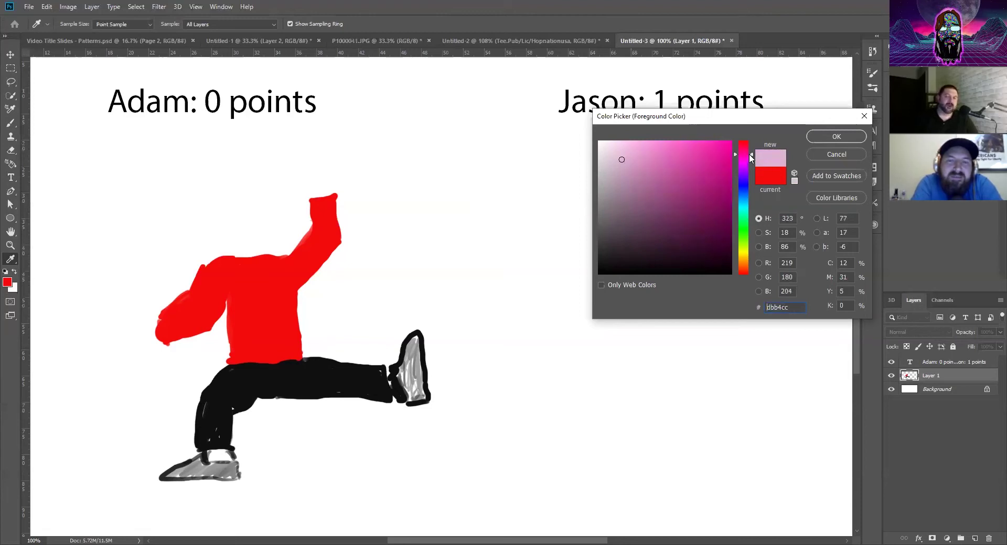
left_click_drag(651, 151, 649, 141)
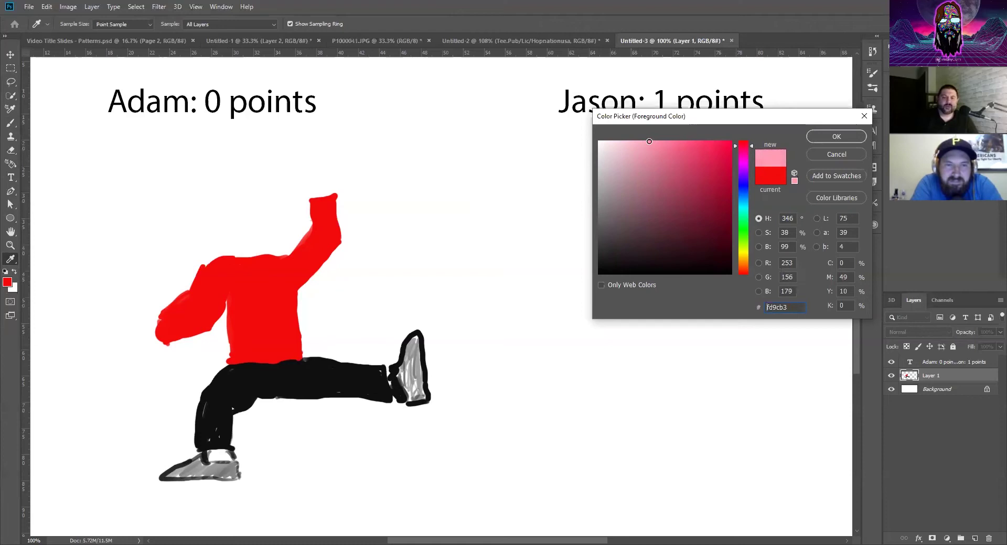
left_click(751, 148)
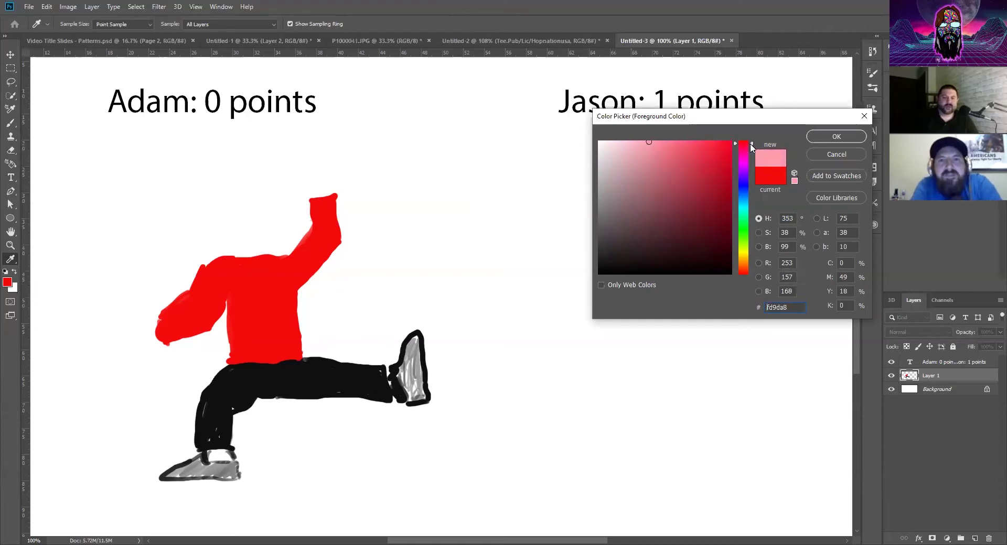
left_click_drag(750, 150, 750, 148)
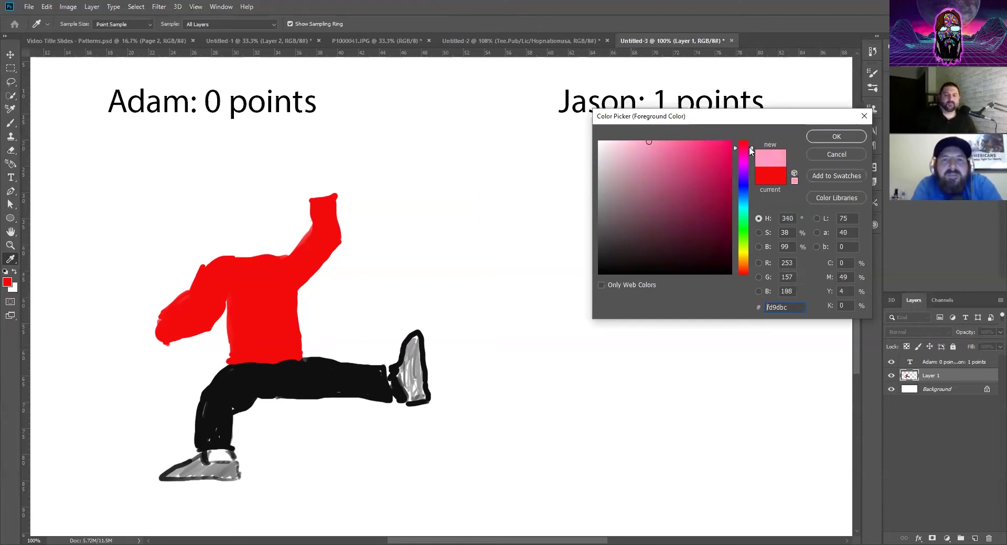
left_click_drag(650, 142, 653, 143)
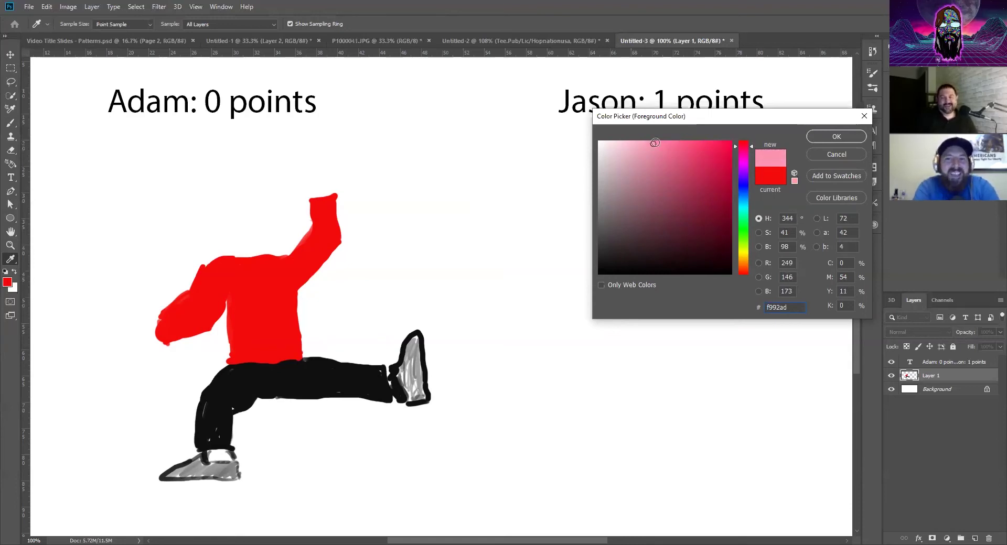
left_click(751, 148)
left_click_drag(751, 149, 753, 147)
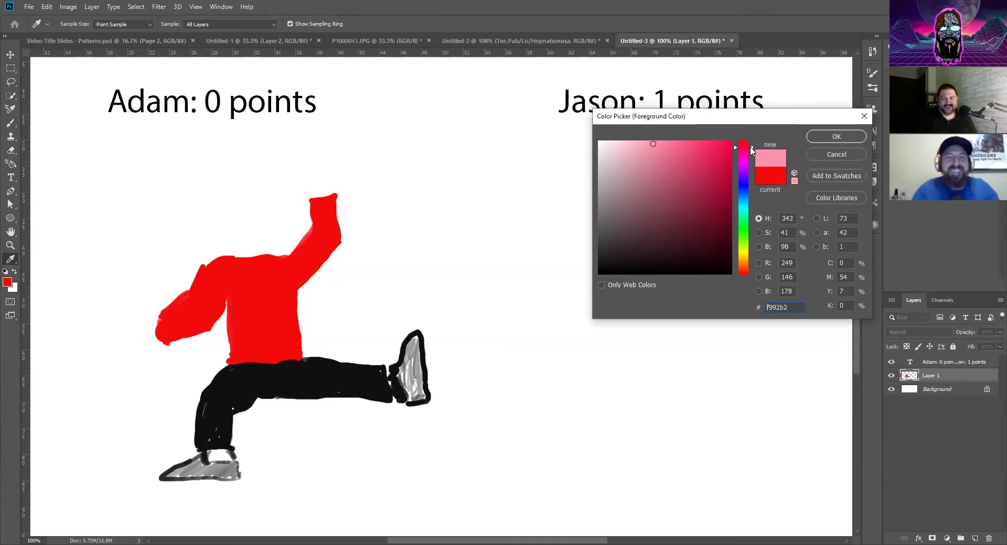
left_click(835, 138)
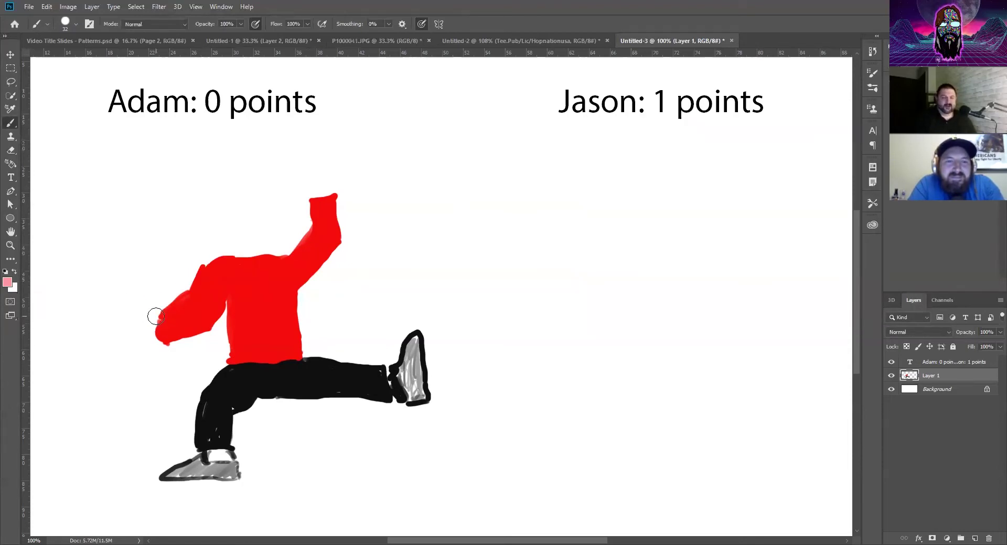
Paint pink ovals at both arm ends and a large round head above the torso
left_click_drag(156, 317, 174, 318)
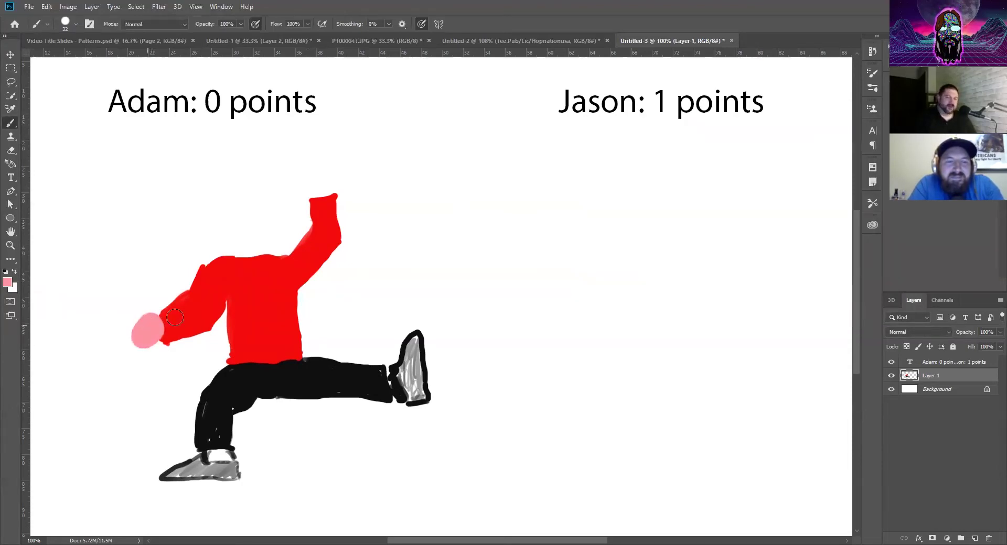
left_click_drag(328, 184, 320, 187)
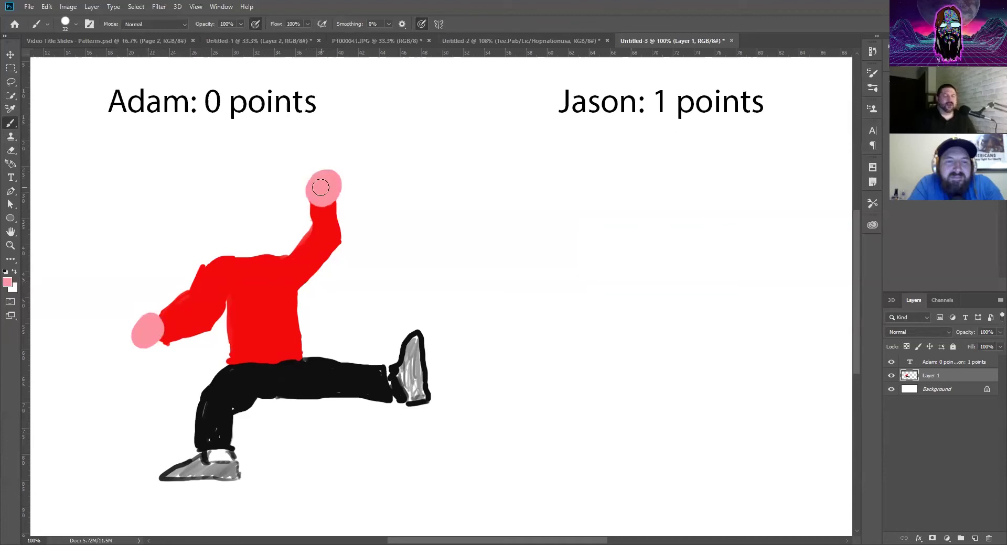
mouse_move(267, 229)
left_mouse_down()
mouse_move(256, 256)
mouse_move(271, 214)
left_mouse_up()
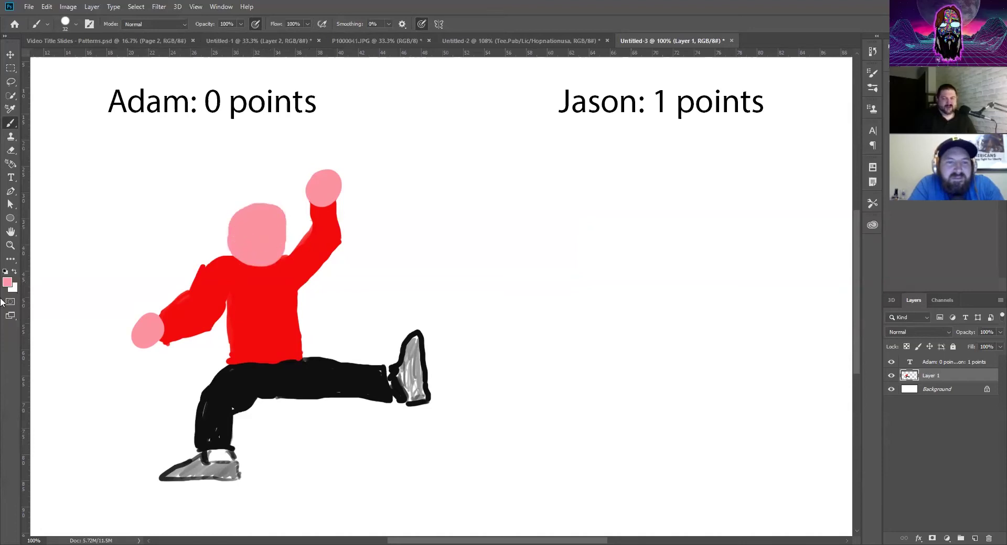
Set the foreground colour to near-black #111111
left_click(9, 286)
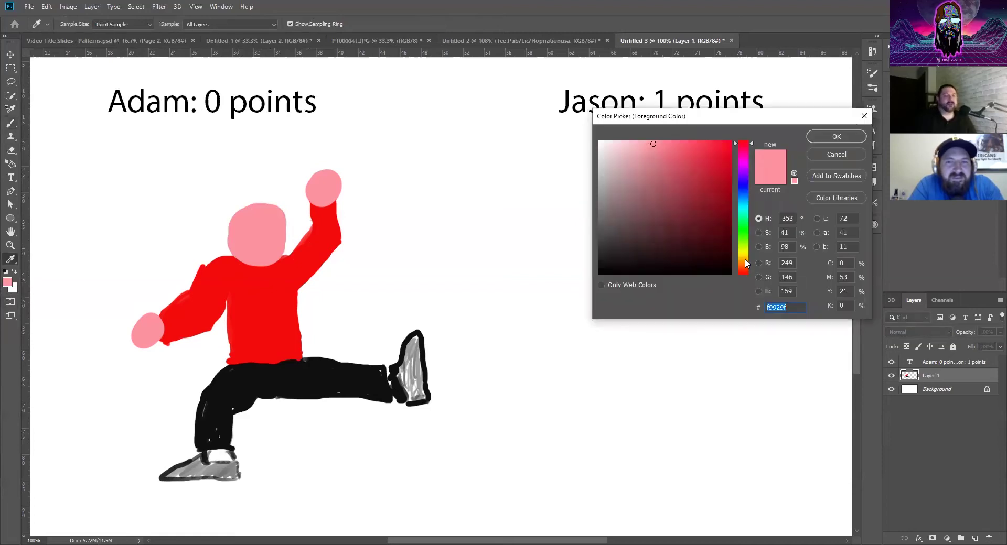
left_click(600, 266)
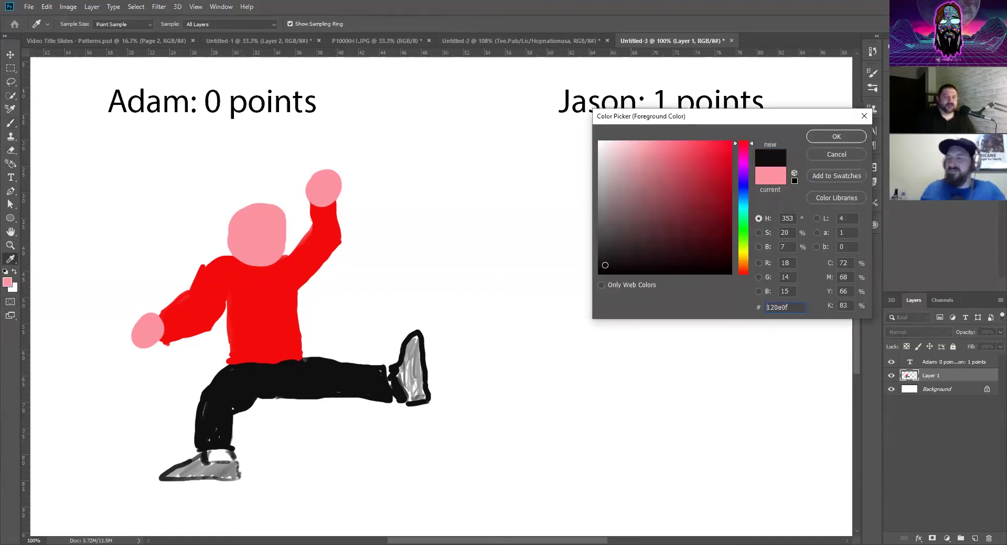
left_click(839, 137)
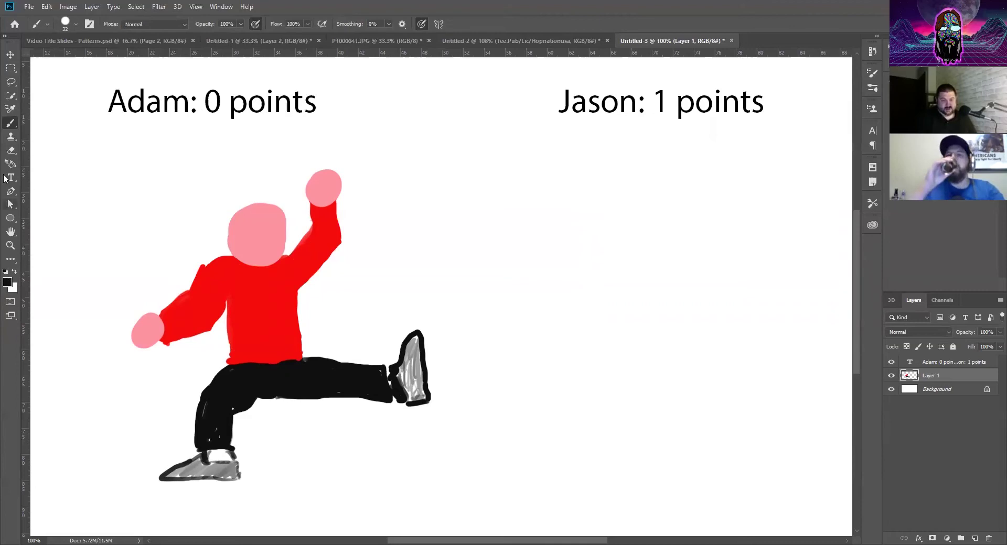
Shrink the brush and paint black hair, eyes and a mustache on the head
left_click(75, 23)
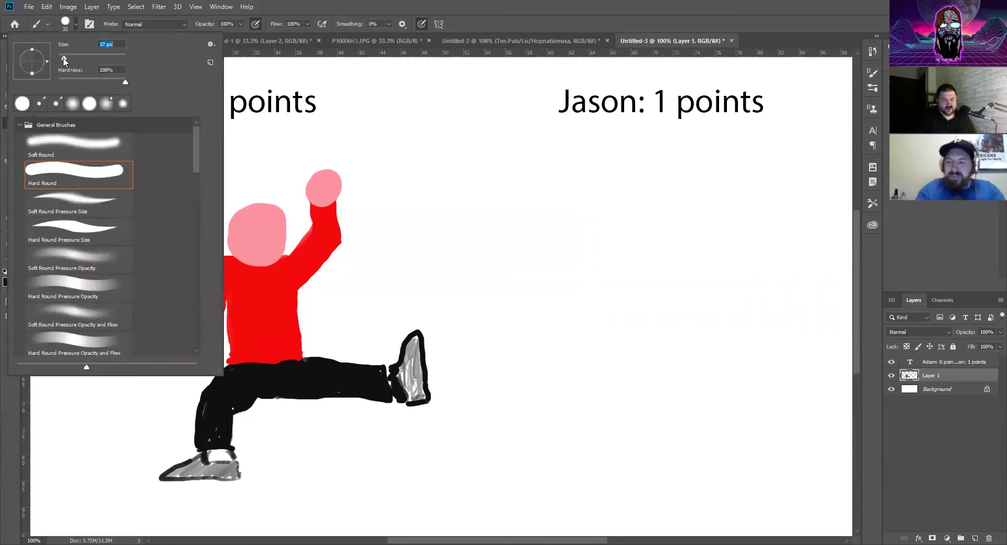
left_click(340, 23)
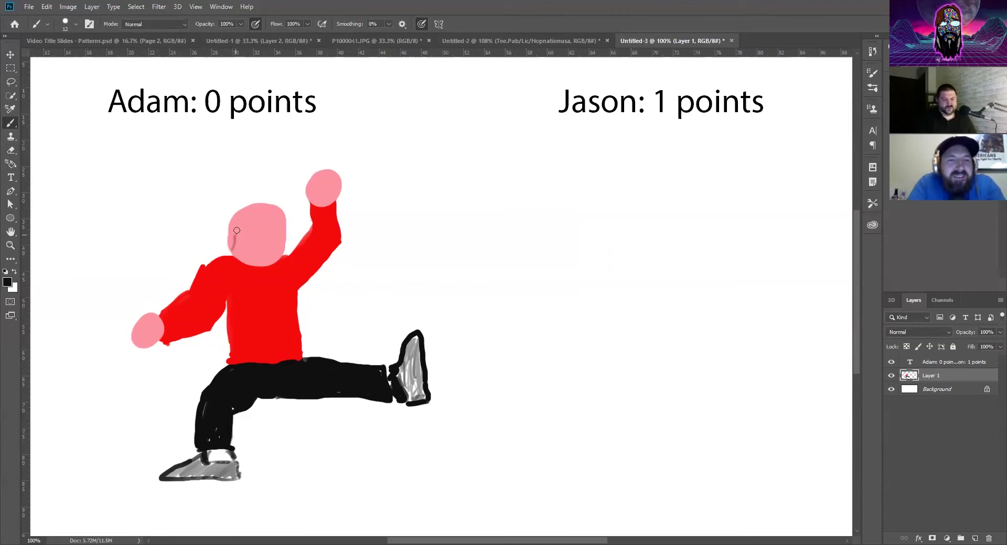
mouse_move(236, 230)
left_mouse_down()
mouse_move(234, 213)
mouse_move(282, 215)
mouse_move(236, 220)
mouse_move(244, 230)
left_mouse_up()
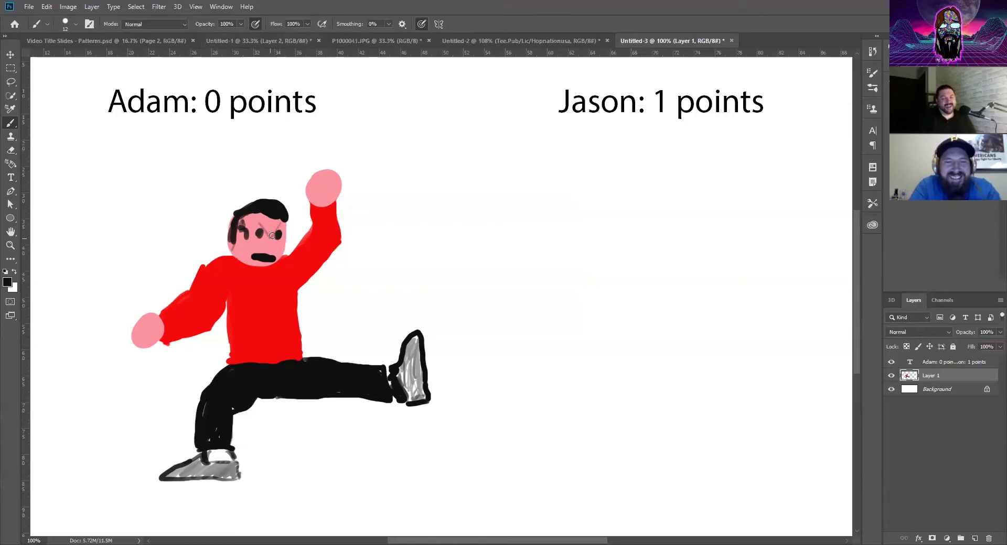
Set the foreground colour to bright yellow #f8d751
left_click(10, 284)
left_click(743, 257)
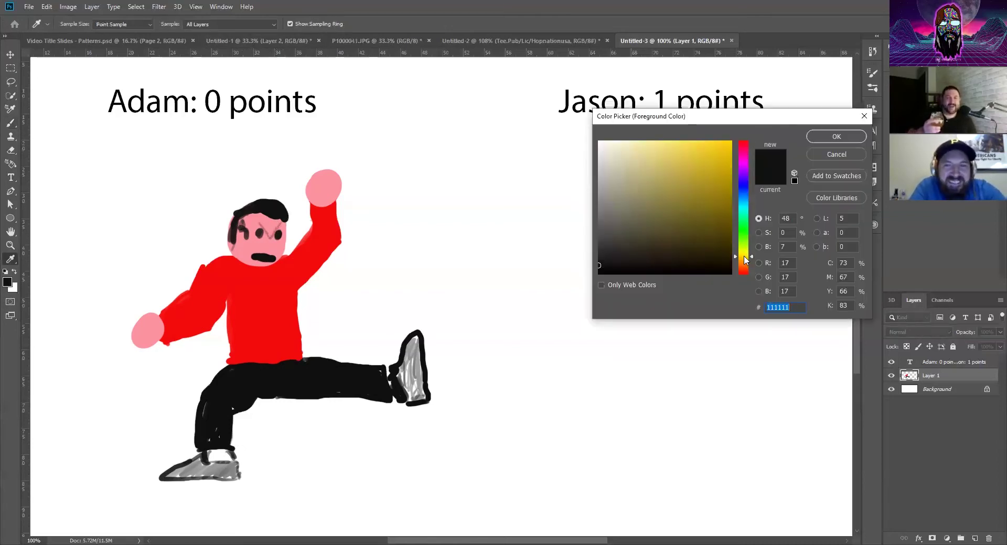
left_click(688, 145)
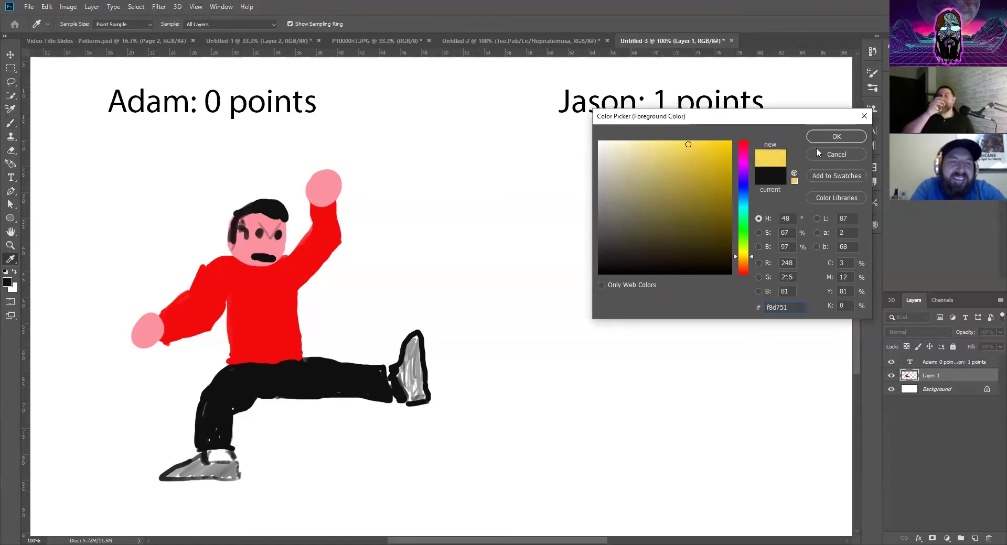
left_click(826, 134)
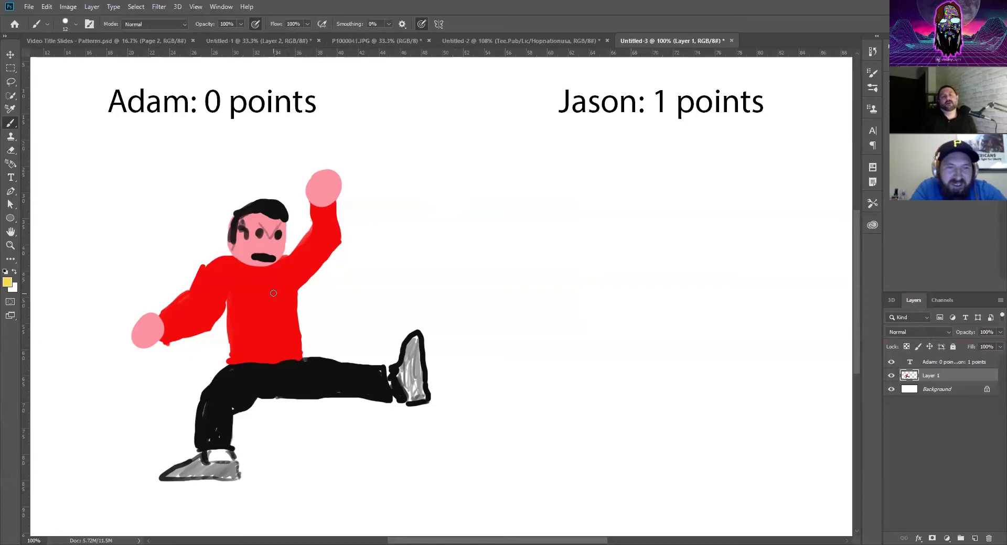
Paint a small yellow badge on the chest of the red shirt
left_click_drag(277, 284, 278, 294)
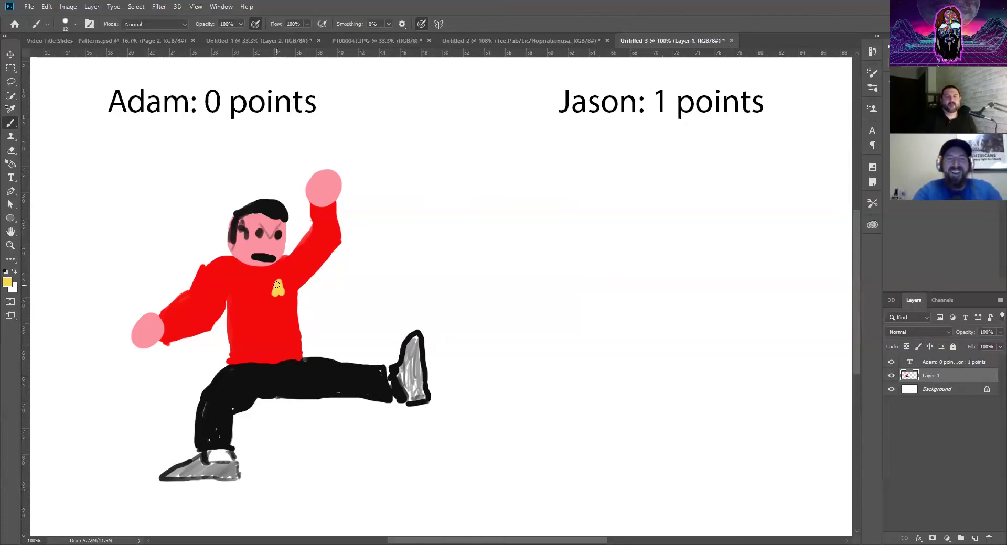
left_click_drag(277, 281, 279, 285)
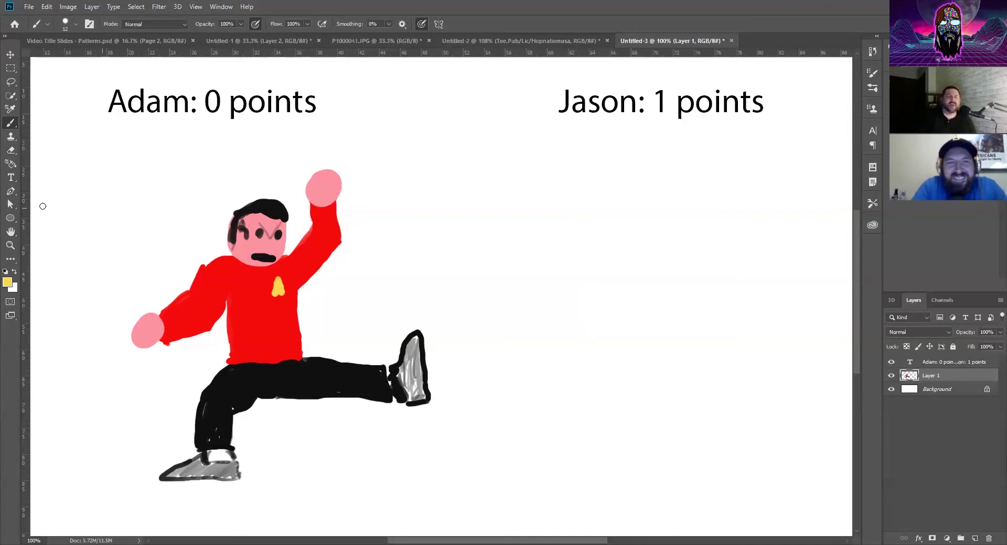
left_click(10, 179)
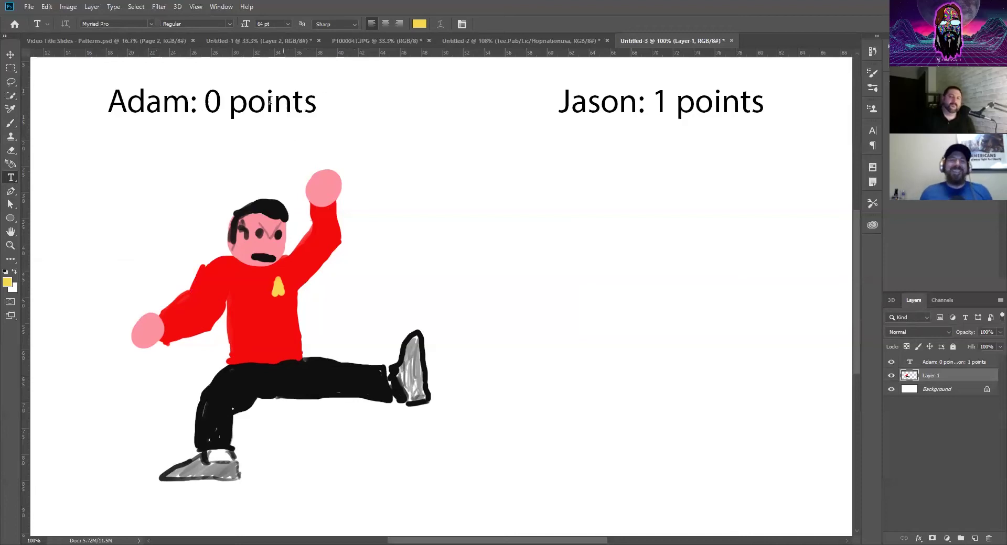
Replace the 0 in Adam's score with 1 so it reads 1 point
left_click(222, 102)
left_click_drag(223, 102, 206, 106)
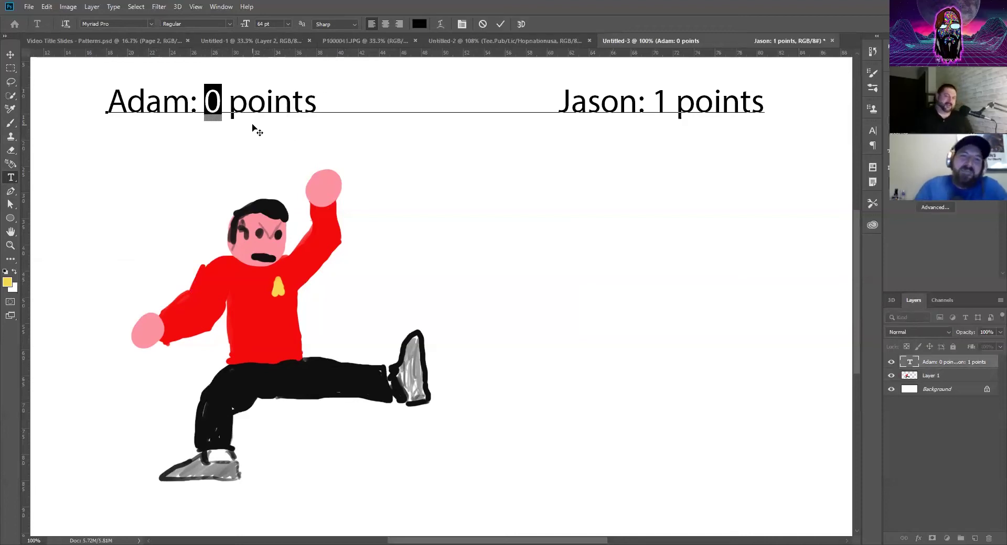
type("1")
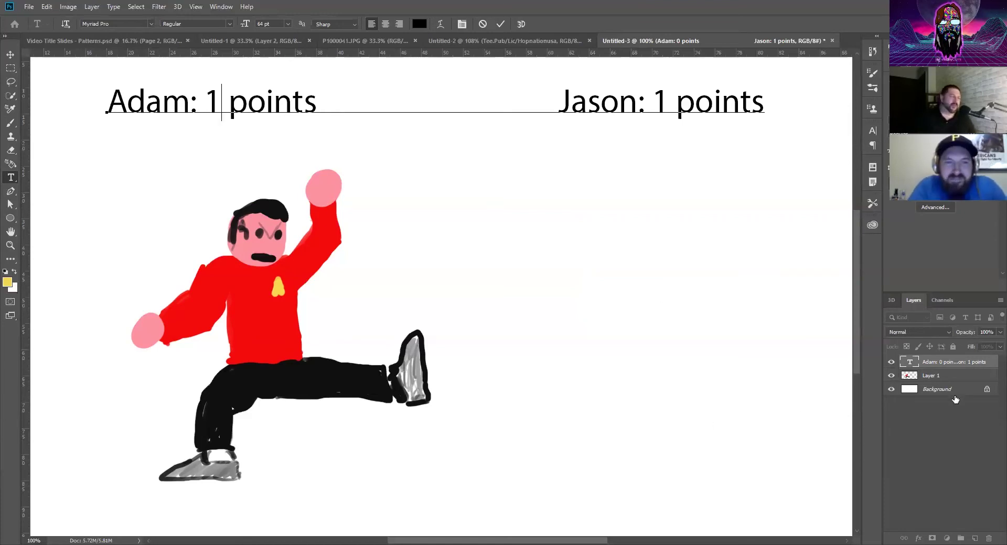
left_click(956, 381)
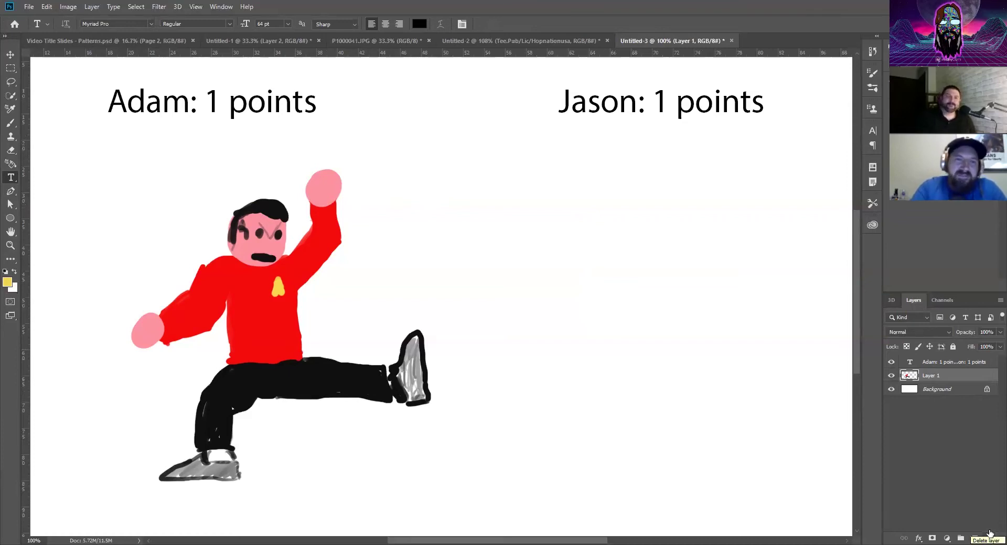
Delete the figure's Layer 1 and set the foreground colour to black
left_click(990, 537)
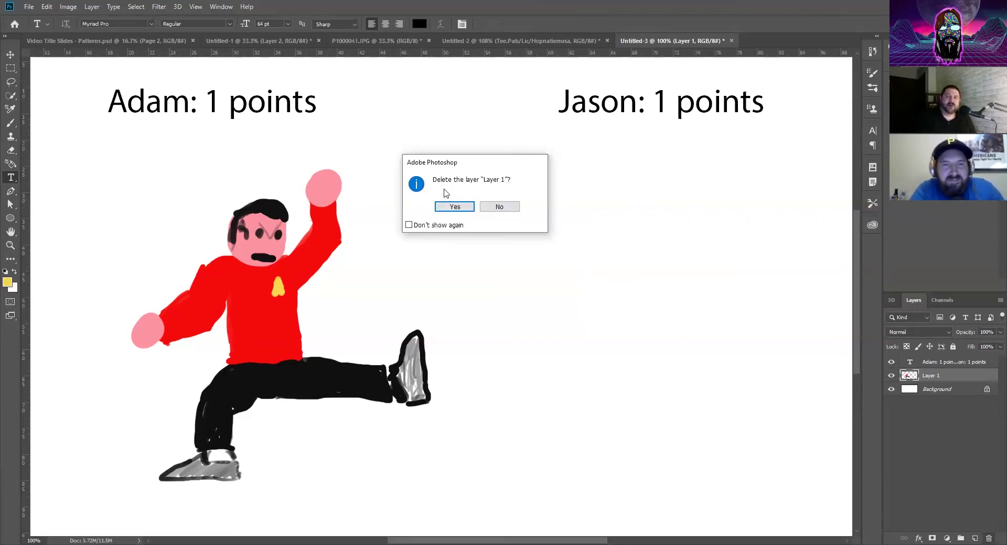
left_click(468, 209)
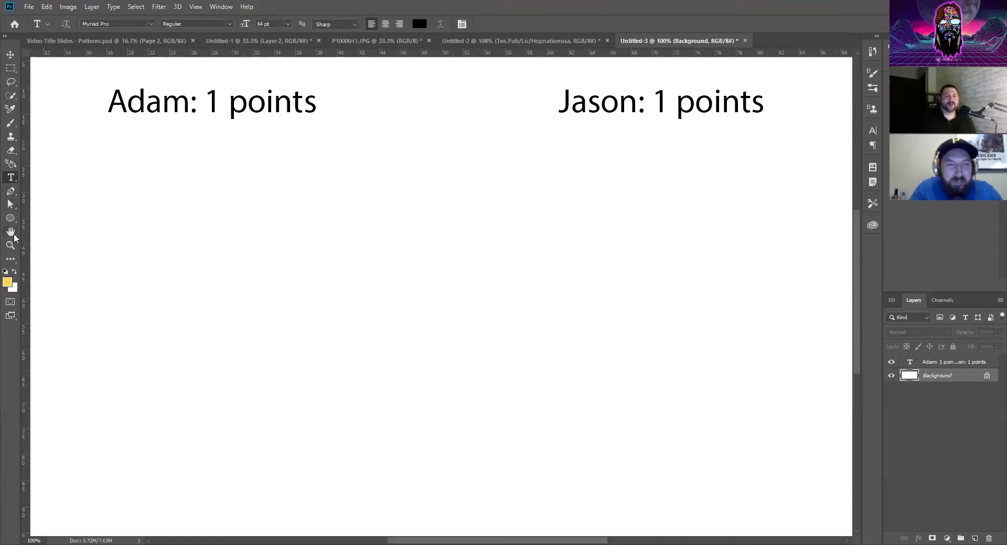
left_click(8, 282)
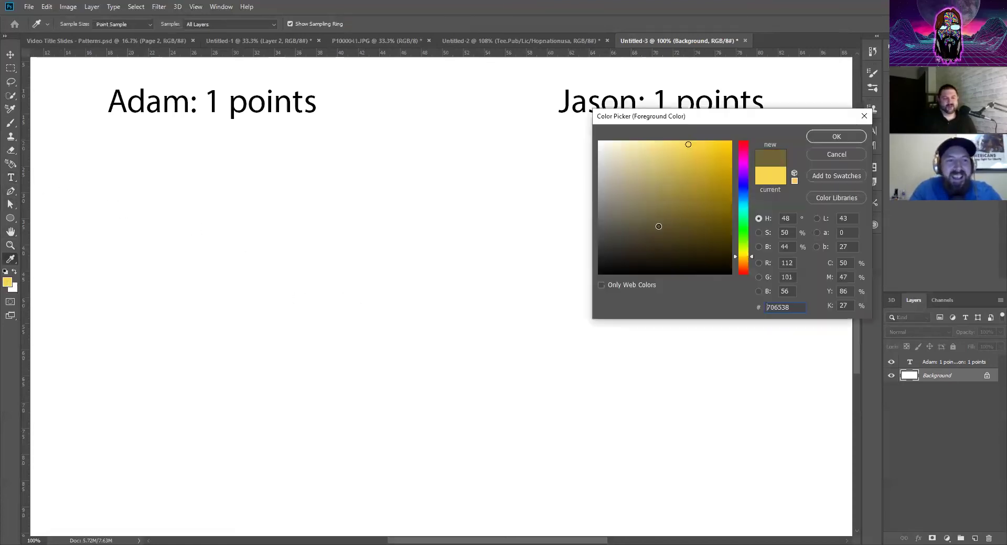
left_click(856, 139)
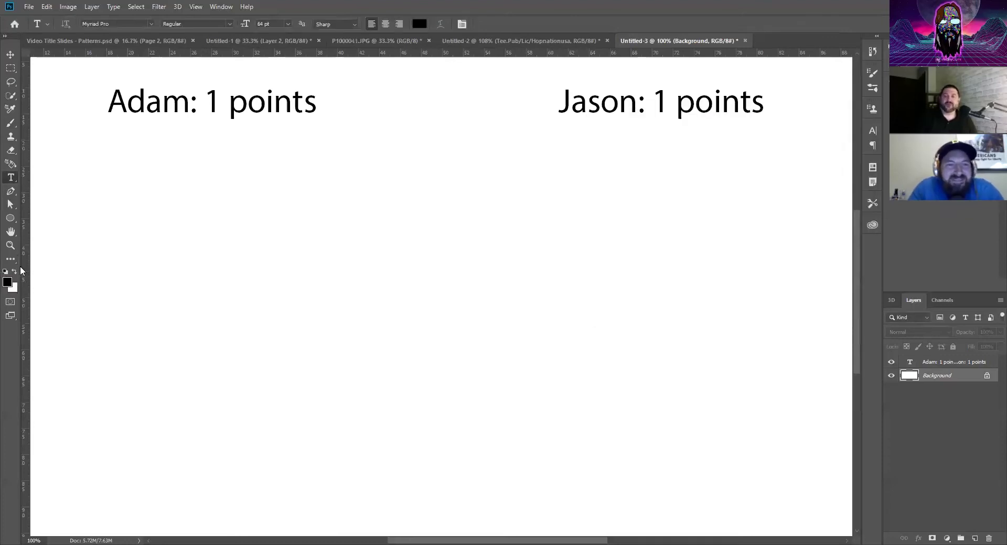
Switch to the Brush tool with the B shortcut
key("b")
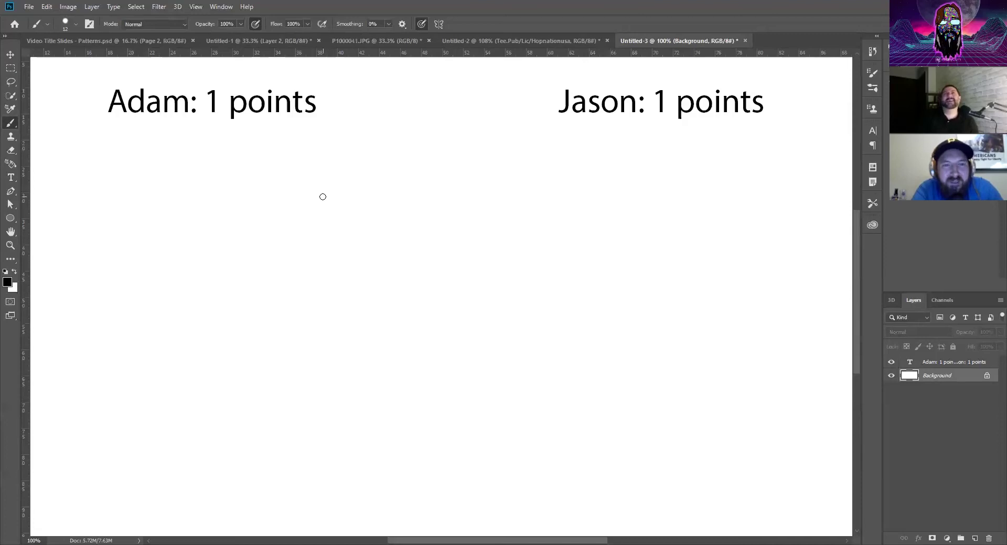
Brush the black keystone outline, then paint a dark green leafy plant with a stem on a new layer
mouse_move(323, 197)
left_mouse_down()
mouse_move(509, 198)
mouse_move(492, 254)
mouse_move(582, 262)
mouse_move(461, 467)
mouse_move(306, 468)
mouse_move(243, 286)
mouse_move(228, 207)
mouse_move(376, 186)
left_mouse_up()
key("ctrl+shift+alt+n")
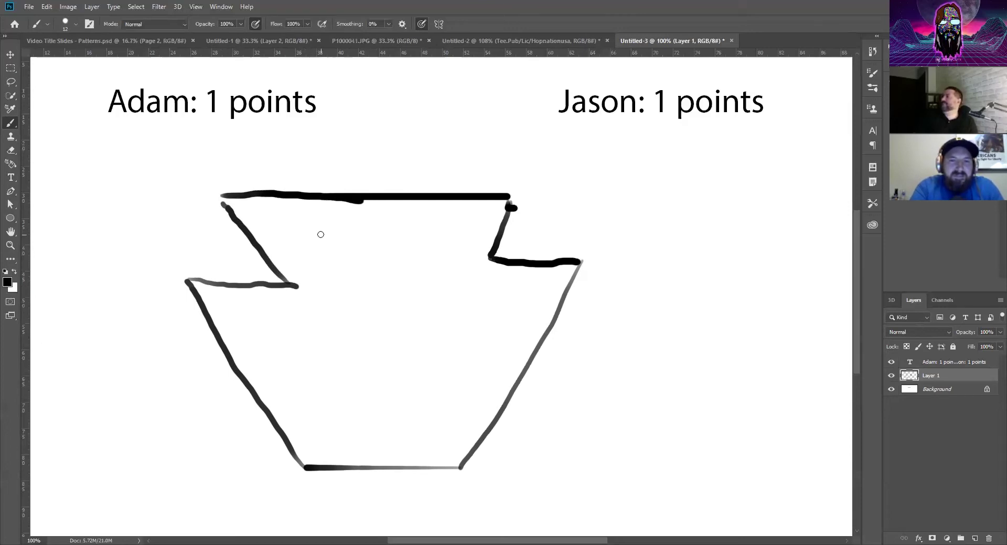
left_click(8, 282)
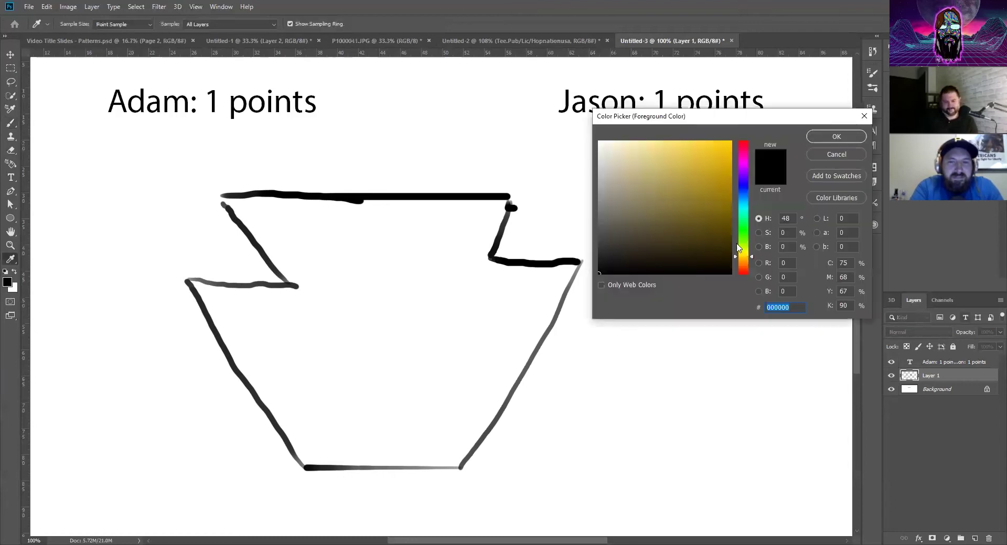
mouse_move(743, 257)
left_mouse_down()
mouse_move(743, 235)
mouse_move(726, 227)
left_mouse_up()
left_click(723, 235)
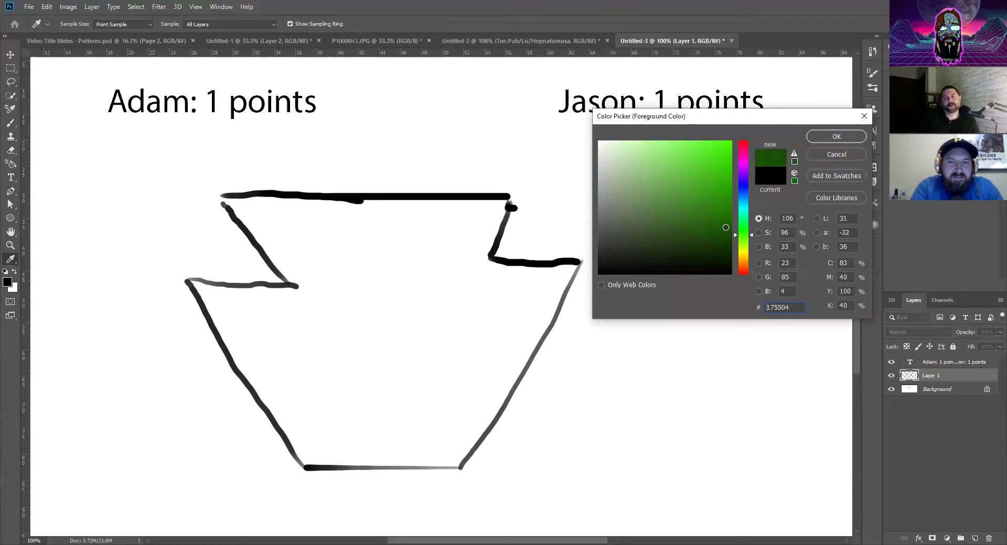
left_click(836, 136)
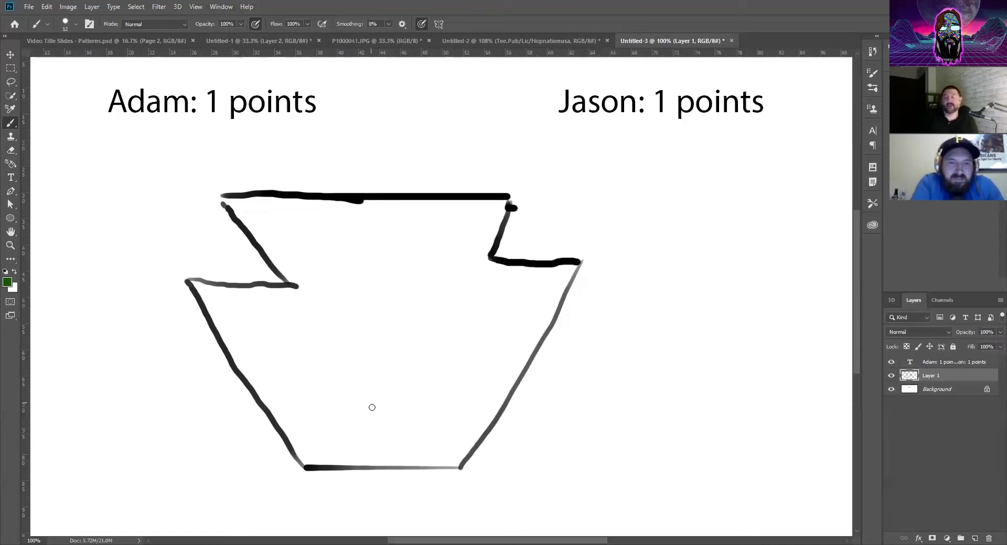
mouse_move(373, 415)
left_mouse_down()
mouse_move(371, 326)
mouse_move(382, 377)
mouse_move(375, 416)
mouse_move(375, 316)
mouse_move(323, 346)
mouse_move(362, 423)
mouse_move(315, 422)
mouse_move(374, 442)
mouse_move(326, 428)
mouse_move(364, 435)
mouse_move(437, 358)
mouse_move(386, 419)
mouse_move(423, 371)
mouse_move(408, 394)
mouse_move(447, 433)
mouse_move(385, 438)
mouse_move(427, 421)
mouse_move(387, 425)
left_mouse_up()
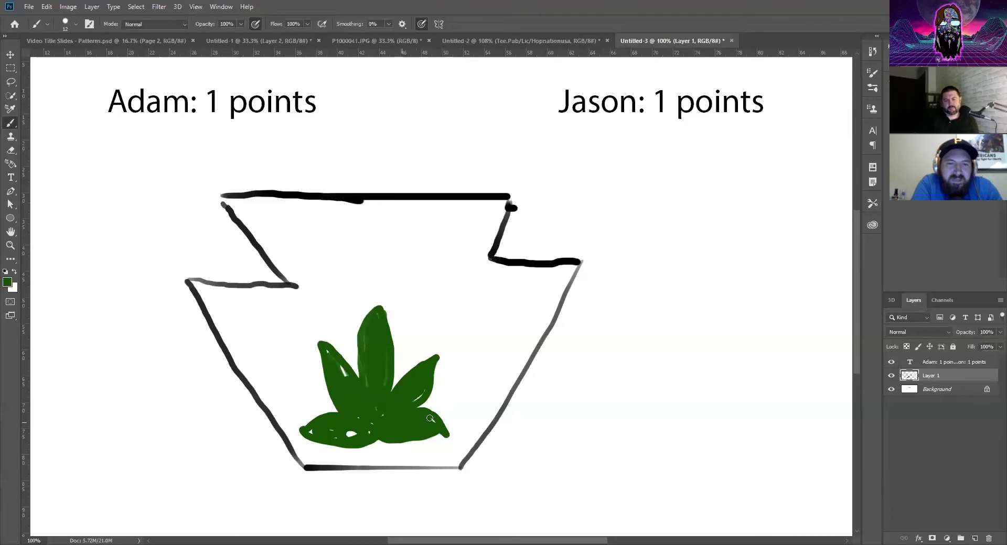
mouse_move(379, 439)
left_mouse_down()
mouse_move(386, 456)
mouse_move(351, 462)
mouse_move(373, 444)
mouse_move(348, 463)
mouse_move(410, 459)
mouse_move(383, 454)
left_mouse_up()
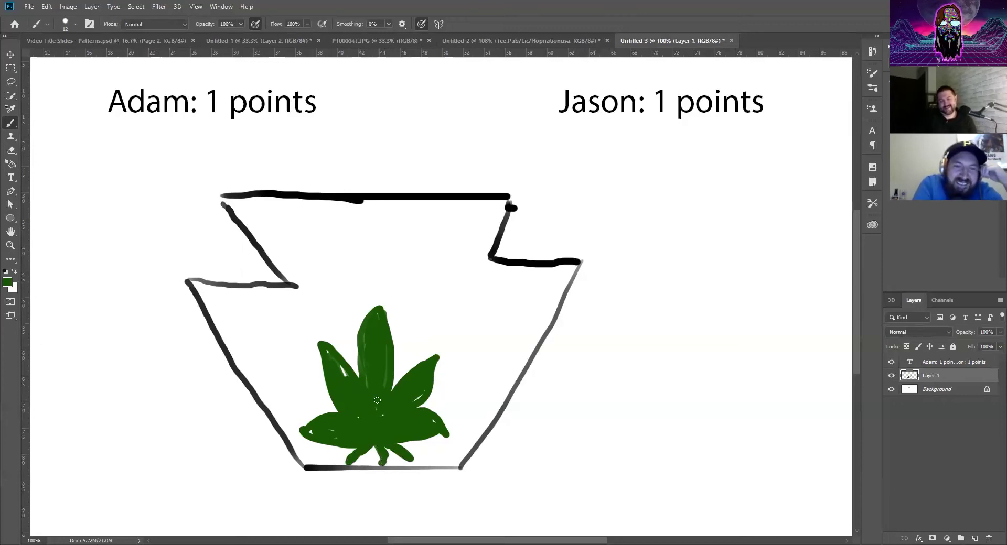
Add a new layer beneath the plant layer and set the colour to bright yellow
left_click(974, 538)
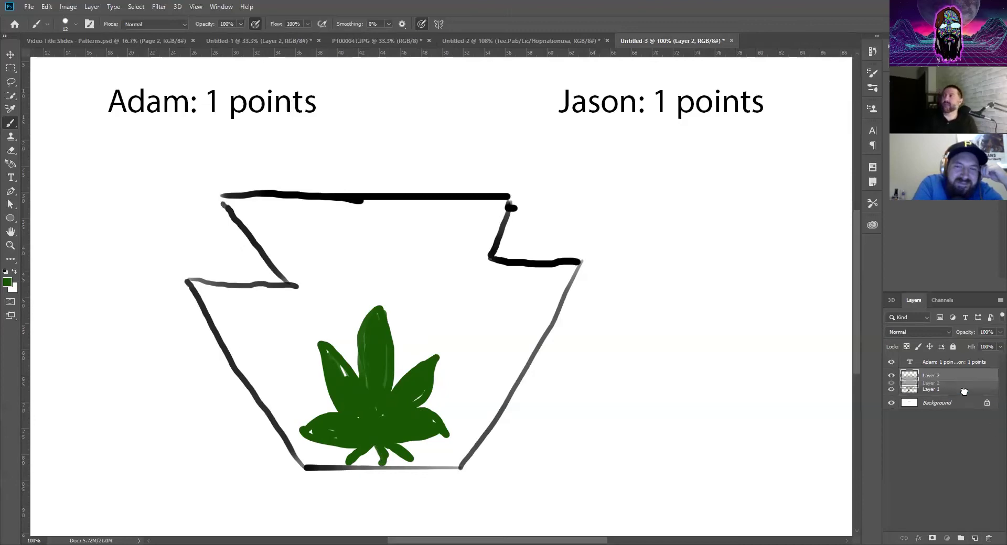
left_click_drag(962, 386, 966, 397)
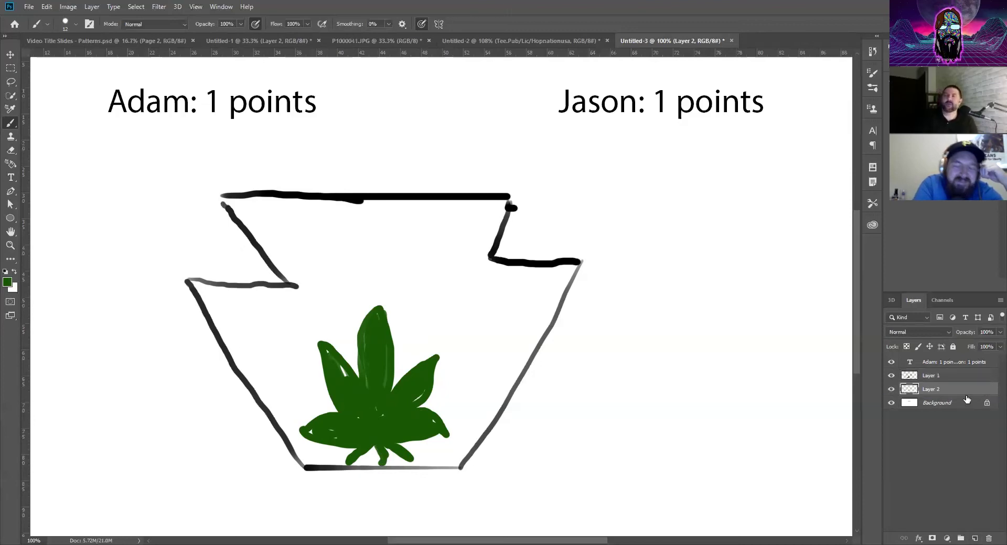
left_click(8, 284)
left_click_drag(743, 231, 743, 257)
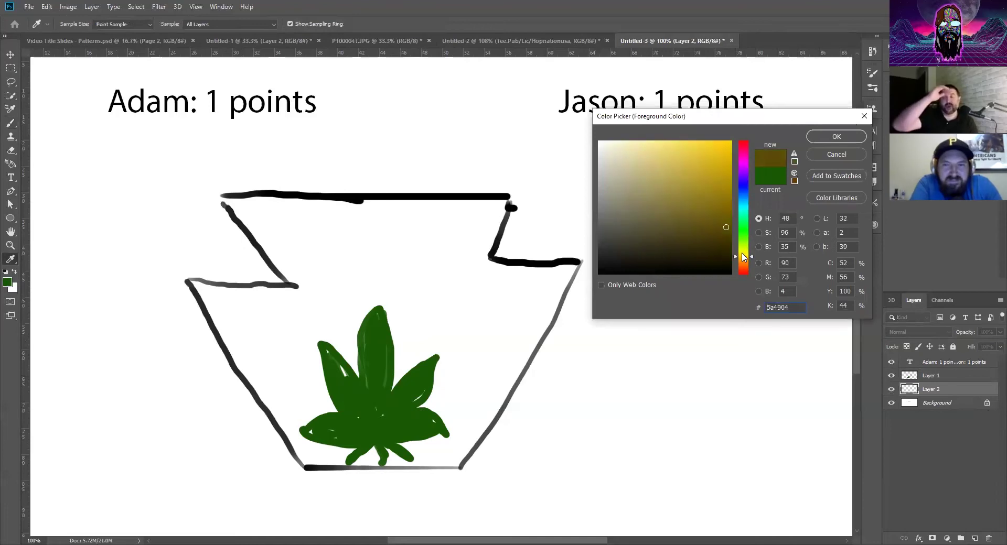
left_click(687, 148)
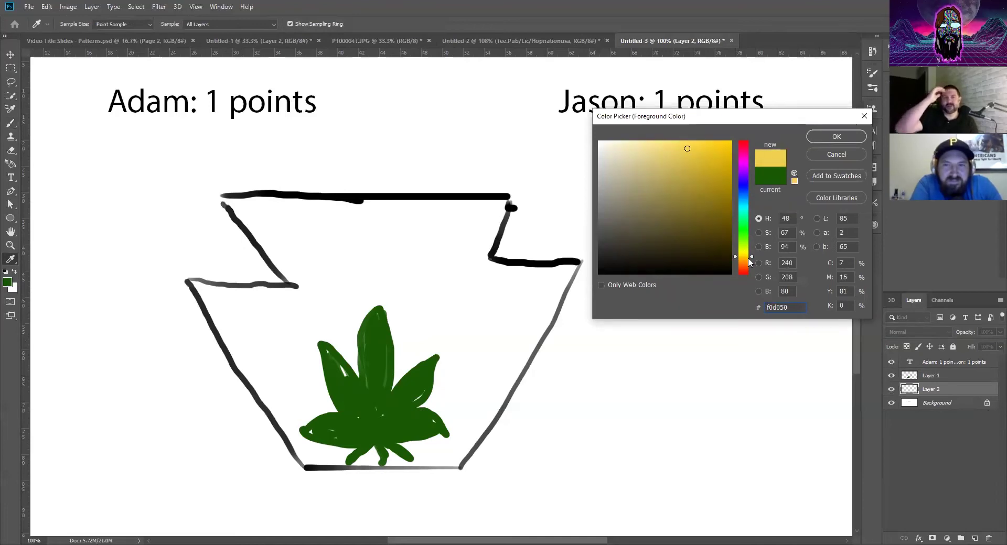
left_click(749, 255)
left_click(746, 252)
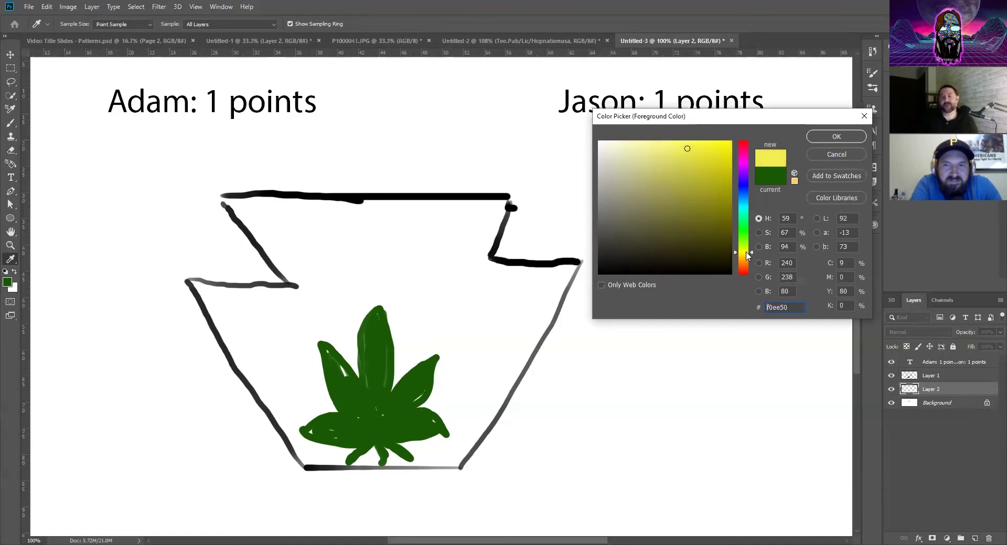
left_click(683, 142)
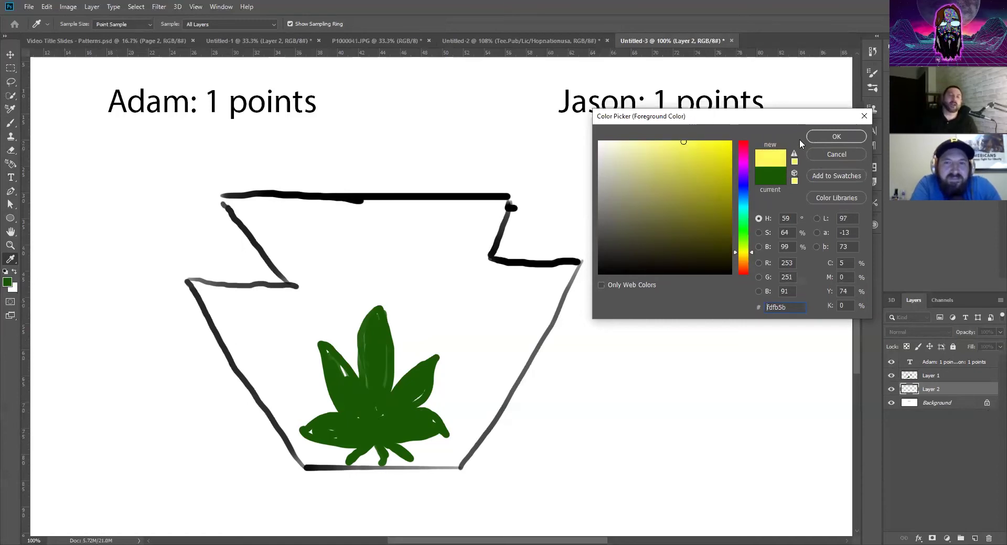
left_click(816, 137)
Enlarge the brush to 42 px and paint yellow patches around the plant
key("b")
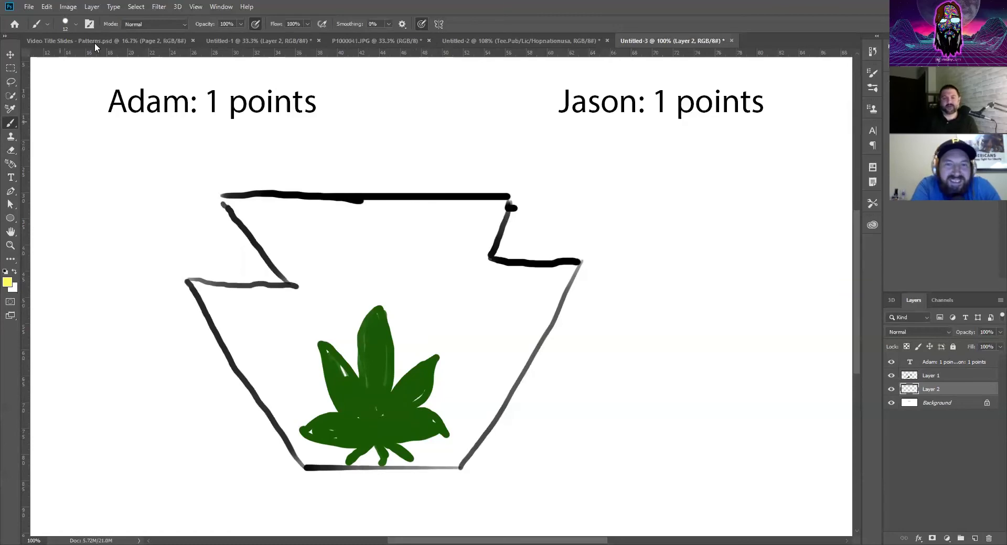
left_click(76, 23)
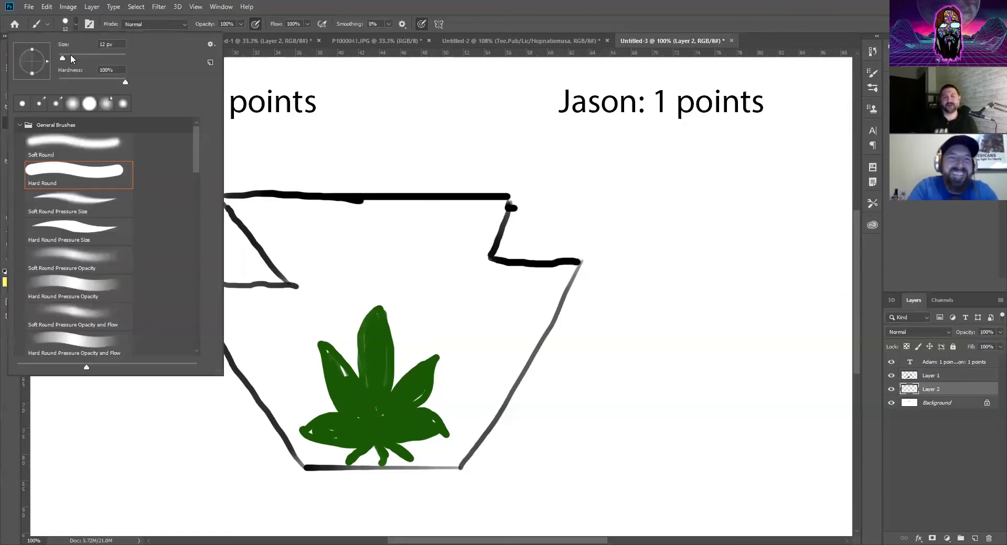
left_click_drag(70, 54, 73, 54)
key("Return")
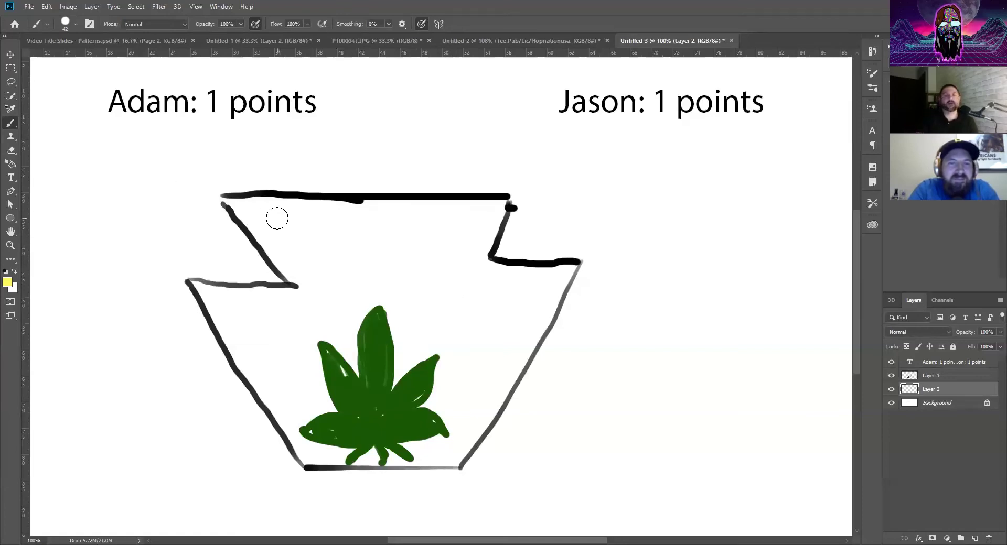
mouse_move(276, 218)
left_mouse_down()
mouse_move(263, 221)
mouse_move(266, 208)
mouse_move(283, 218)
mouse_move(301, 276)
mouse_move(338, 267)
mouse_move(370, 310)
left_mouse_up()
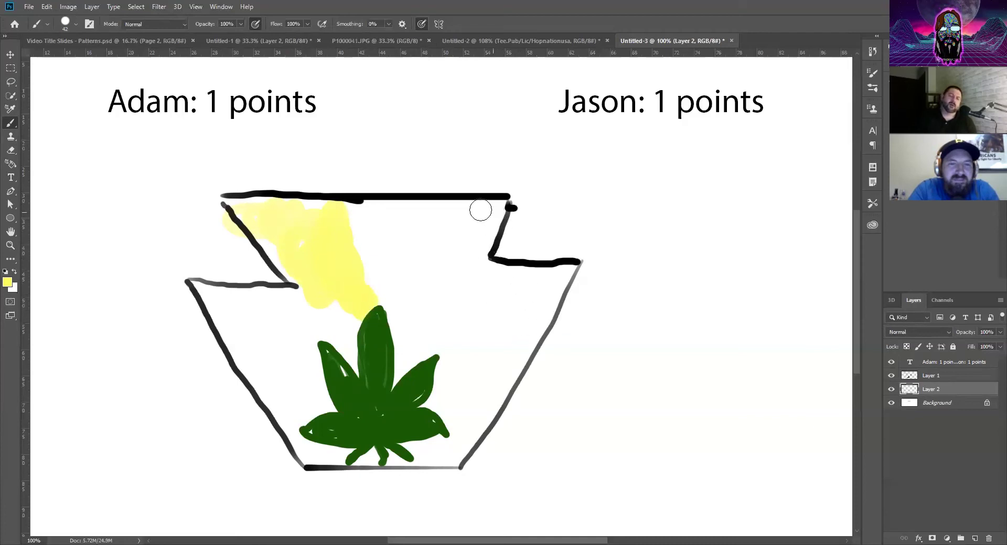
mouse_move(479, 211)
left_mouse_down()
mouse_move(490, 233)
mouse_move(478, 263)
mouse_move(407, 312)
mouse_move(459, 262)
mouse_move(463, 222)
mouse_move(468, 262)
left_mouse_up()
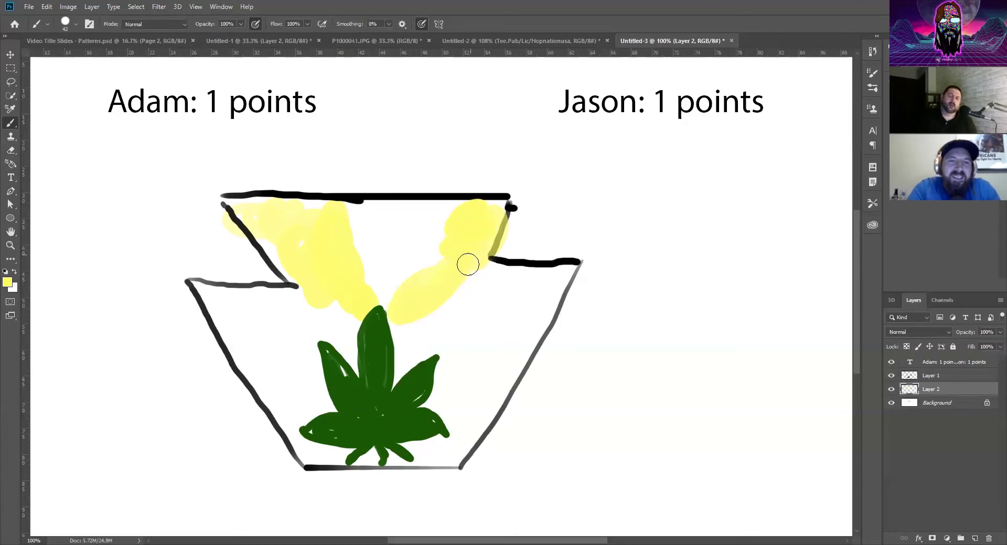
mouse_move(407, 334)
left_mouse_down()
mouse_move(433, 353)
mouse_move(461, 398)
mouse_move(486, 409)
mouse_move(468, 432)
left_mouse_up()
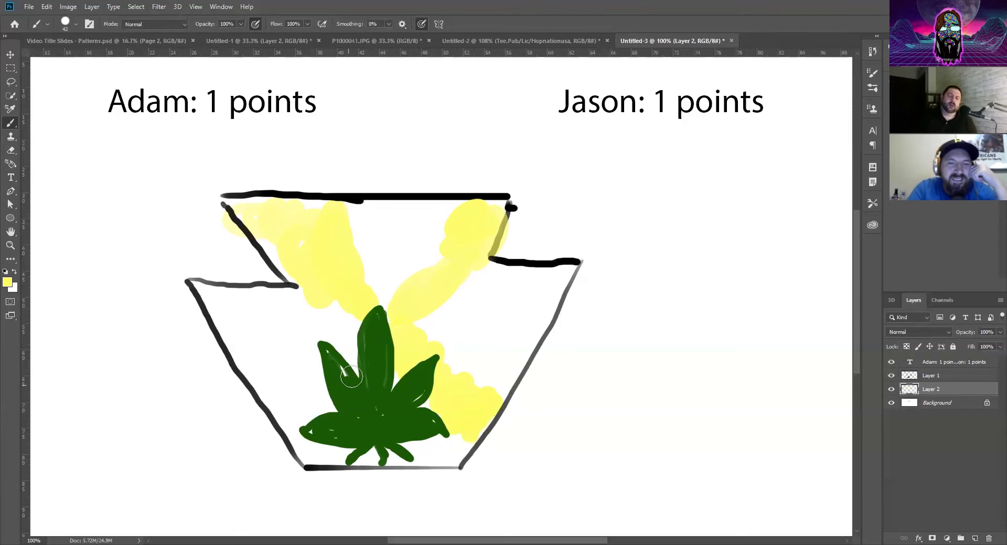
mouse_move(330, 381)
left_mouse_down()
mouse_move(279, 436)
mouse_move(340, 370)
left_mouse_up()
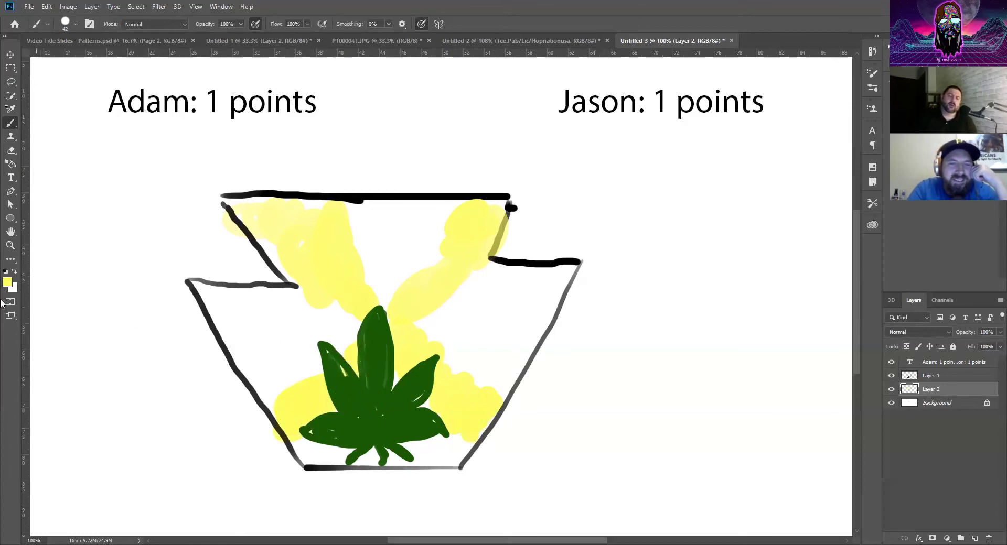
Paint cyan strokes above, right of and behind the plant
left_click(8, 282)
left_click_drag(743, 251, 742, 207)
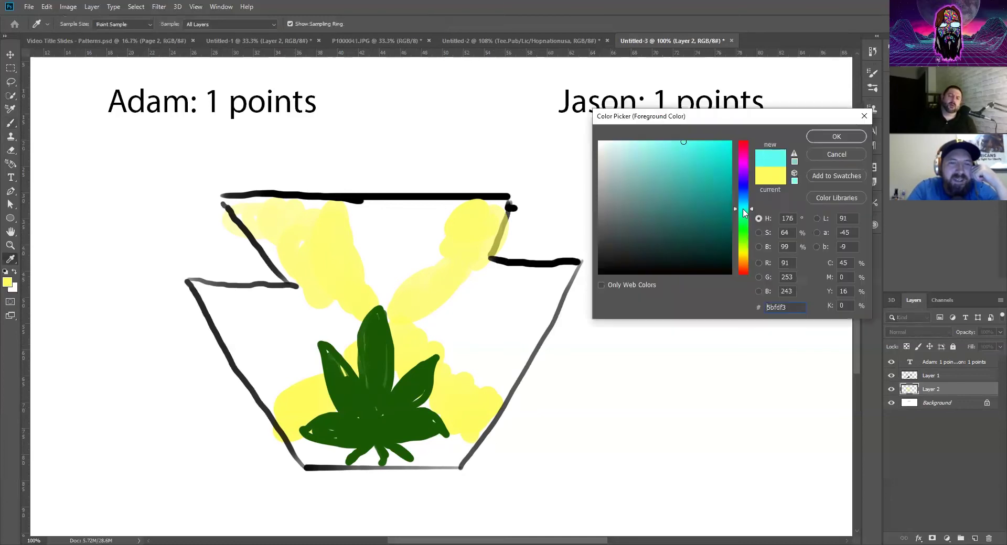
left_click(829, 139)
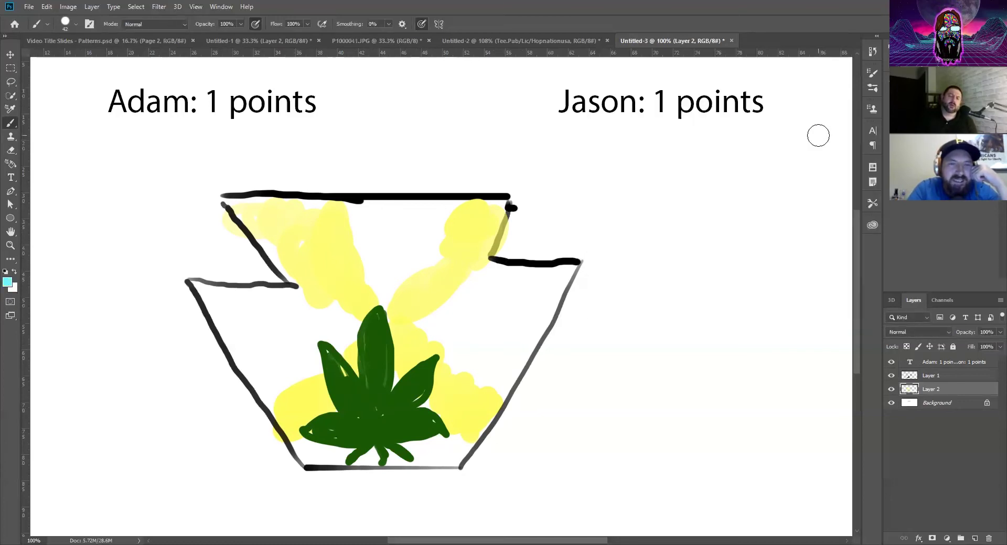
left_click_drag(382, 292, 346, 206)
left_click_drag(420, 323, 510, 270)
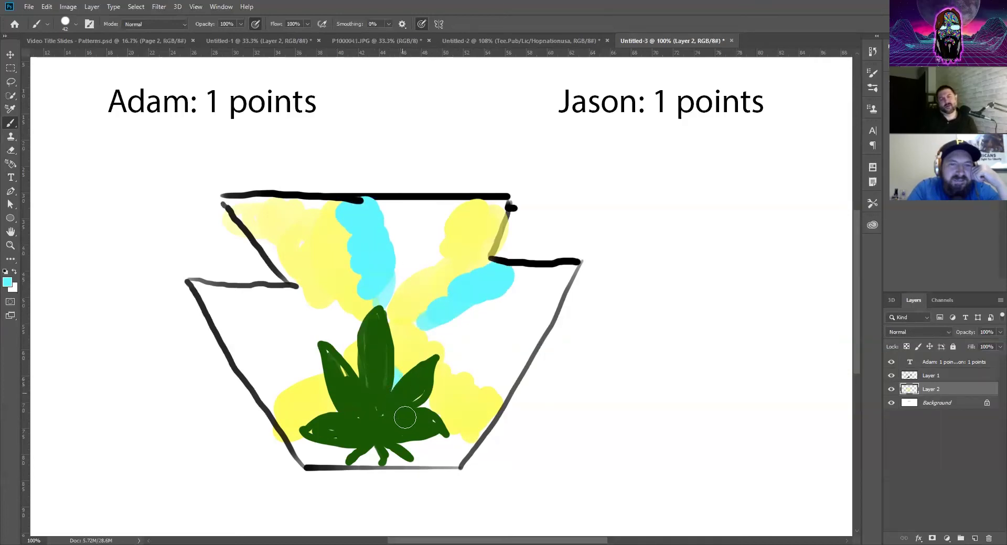
mouse_move(415, 449)
left_mouse_down()
mouse_move(436, 430)
mouse_move(461, 463)
mouse_move(449, 449)
left_mouse_up()
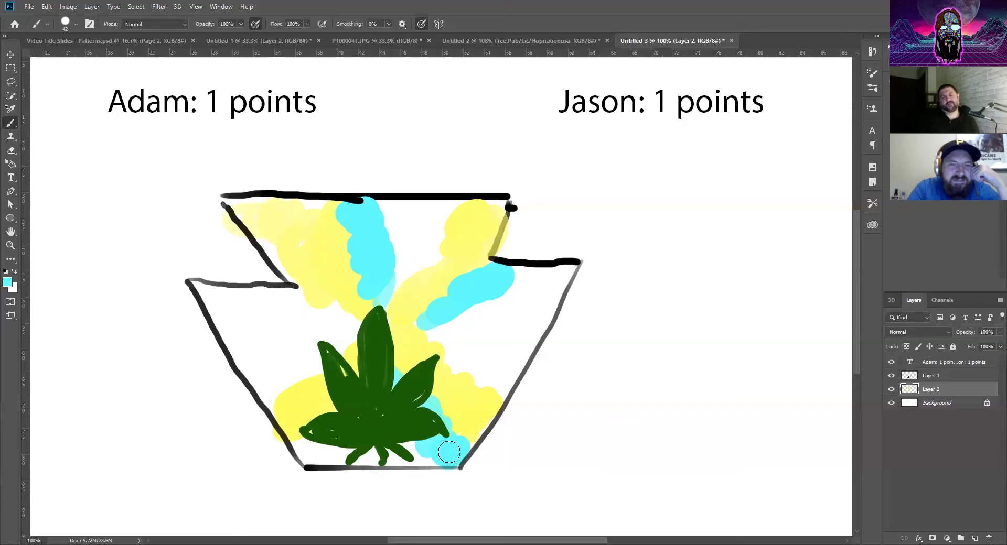
mouse_move(358, 338)
left_mouse_down()
mouse_move(344, 333)
mouse_move(275, 375)
mouse_move(291, 369)
mouse_move(353, 330)
mouse_move(265, 371)
mouse_move(331, 358)
left_mouse_up()
Paint pink patches left of, beneath and above the leaves
left_click(8, 283)
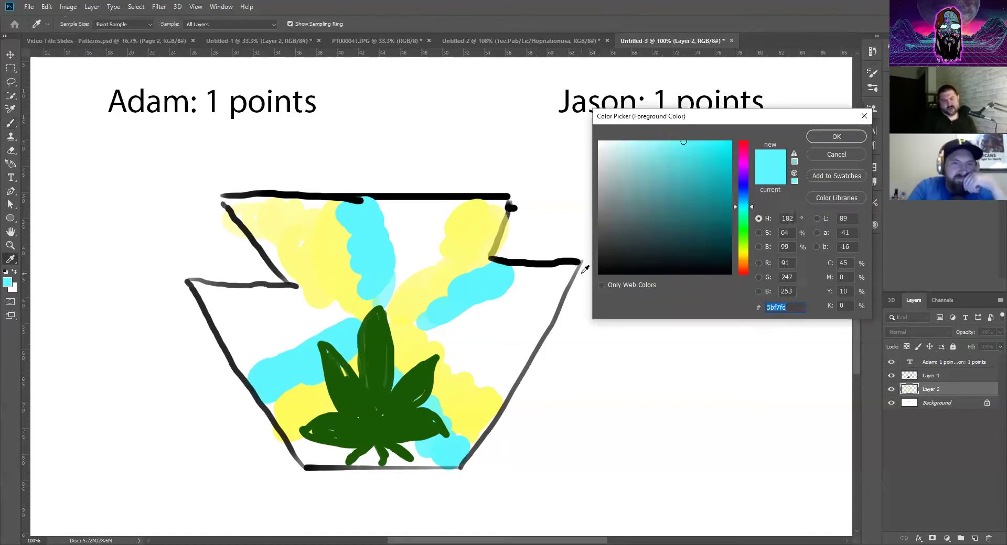
left_click(746, 161)
left_click(843, 133)
left_click(330, 316)
mouse_move(333, 316)
left_mouse_down()
mouse_move(228, 334)
mouse_move(247, 321)
mouse_move(291, 325)
mouse_move(324, 368)
left_mouse_up()
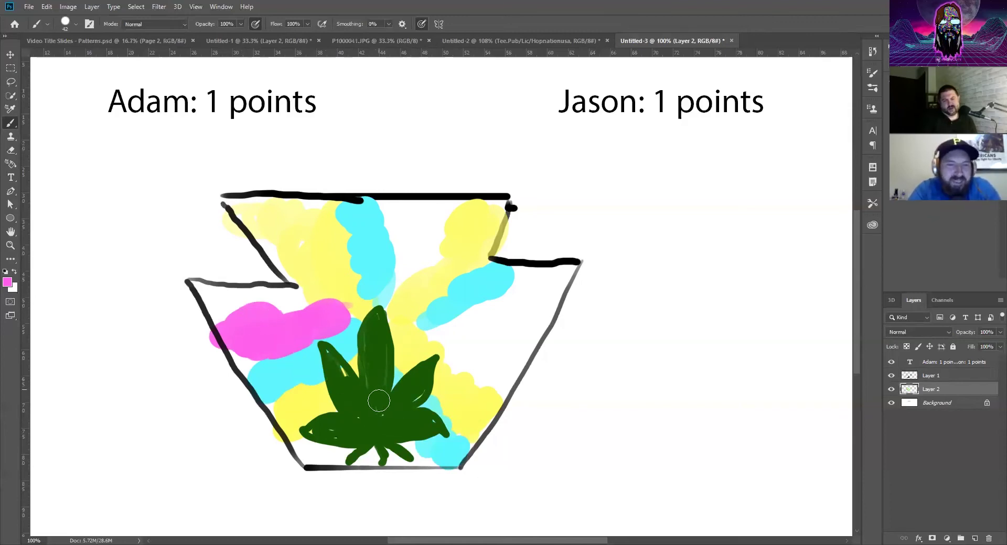
left_click_drag(376, 449, 425, 466)
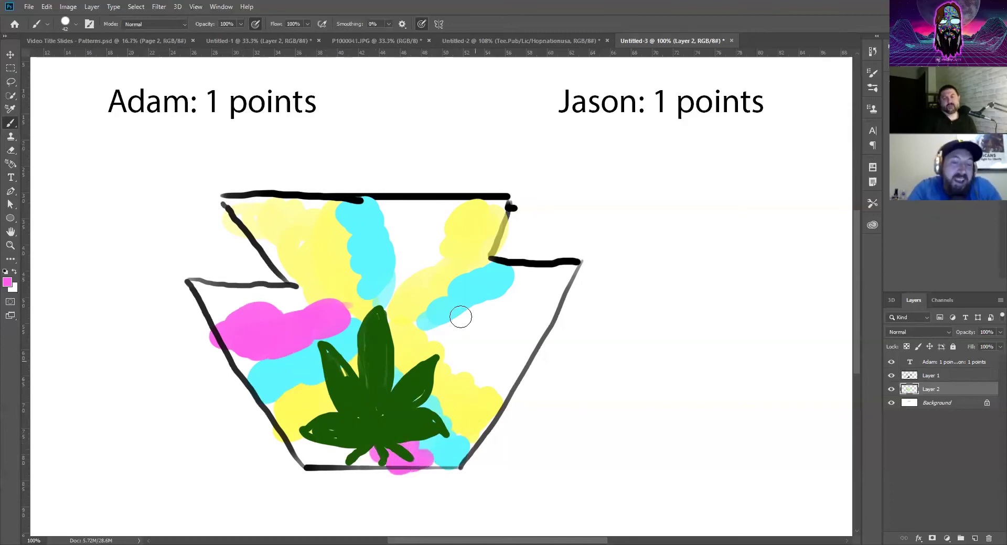
mouse_move(389, 304)
left_mouse_down()
mouse_move(411, 274)
mouse_move(415, 228)
left_mouse_up()
mouse_move(396, 218)
left_mouse_down()
mouse_move(429, 212)
mouse_move(442, 227)
mouse_move(421, 260)
left_mouse_up()
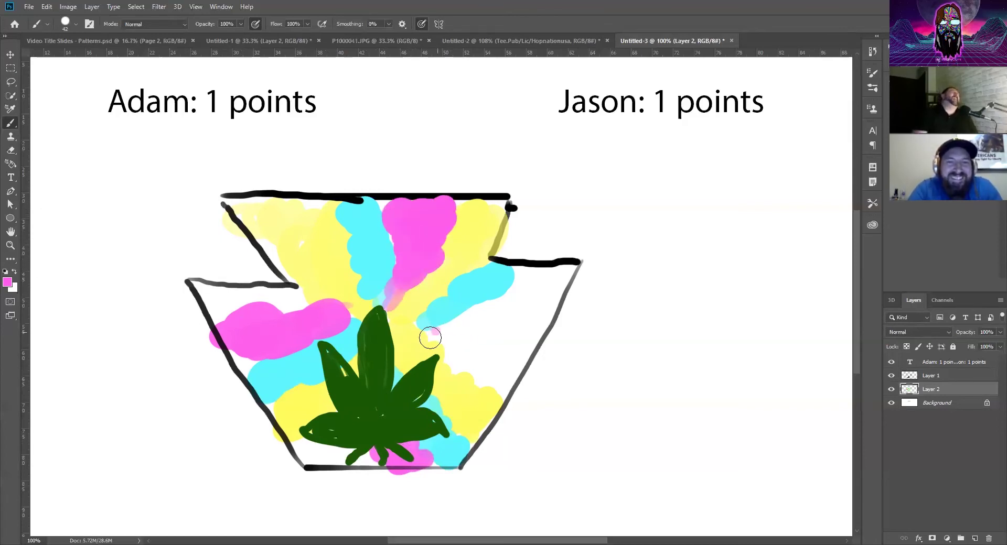
mouse_move(433, 337)
left_mouse_down()
mouse_move(516, 315)
mouse_move(539, 295)
mouse_move(533, 319)
mouse_move(443, 333)
mouse_move(492, 326)
left_mouse_up()
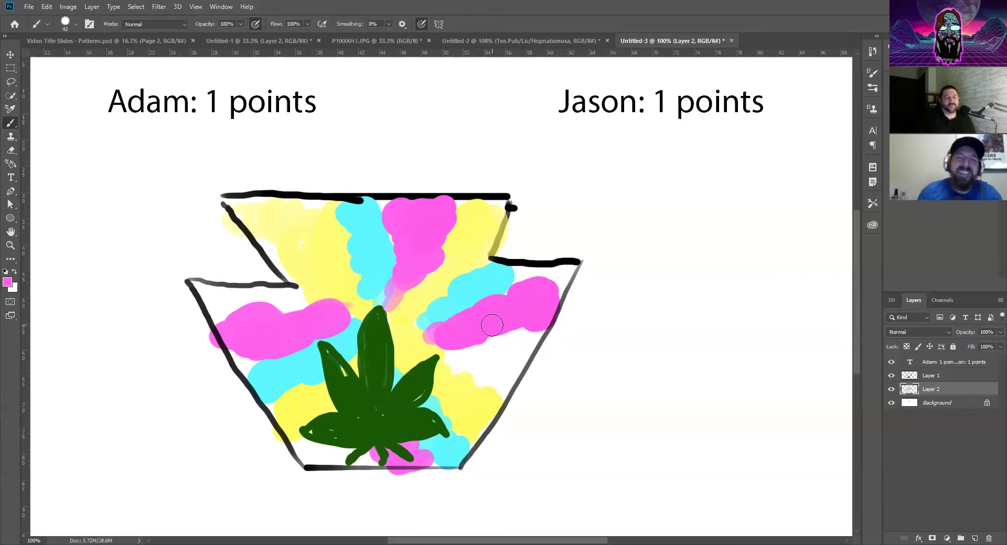
Paint mint green patches right of the leaves and near the left pink patch
left_click(8, 283)
left_click(741, 220)
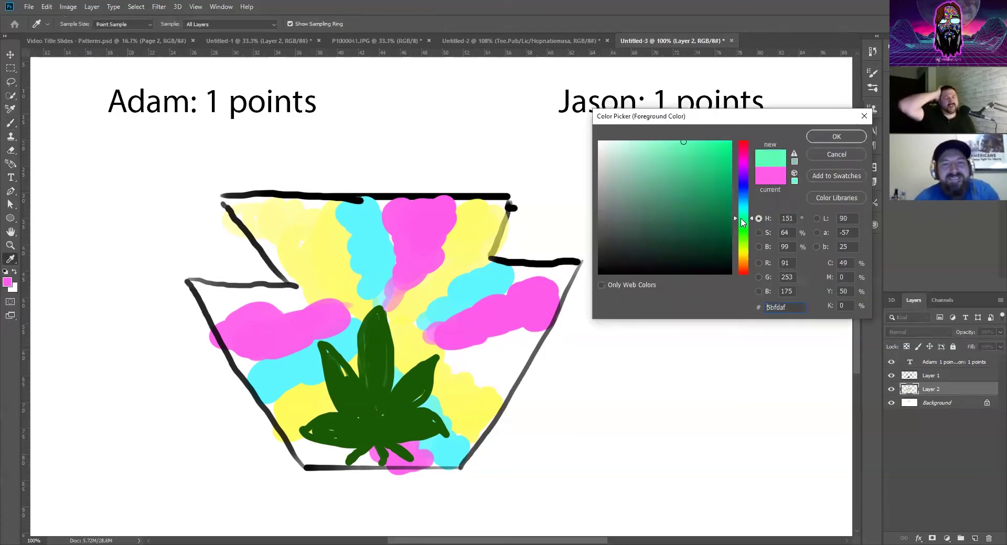
left_click(837, 136)
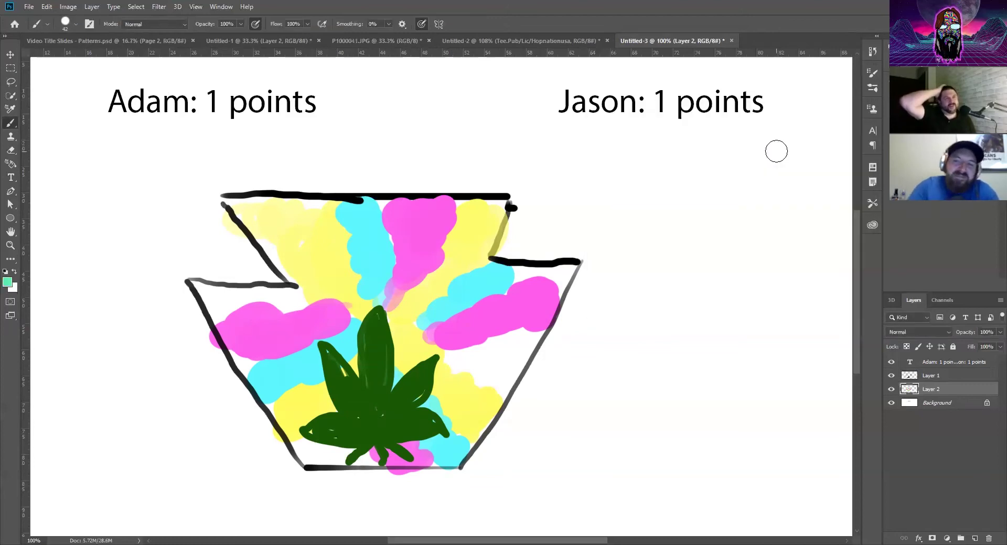
left_click(462, 357)
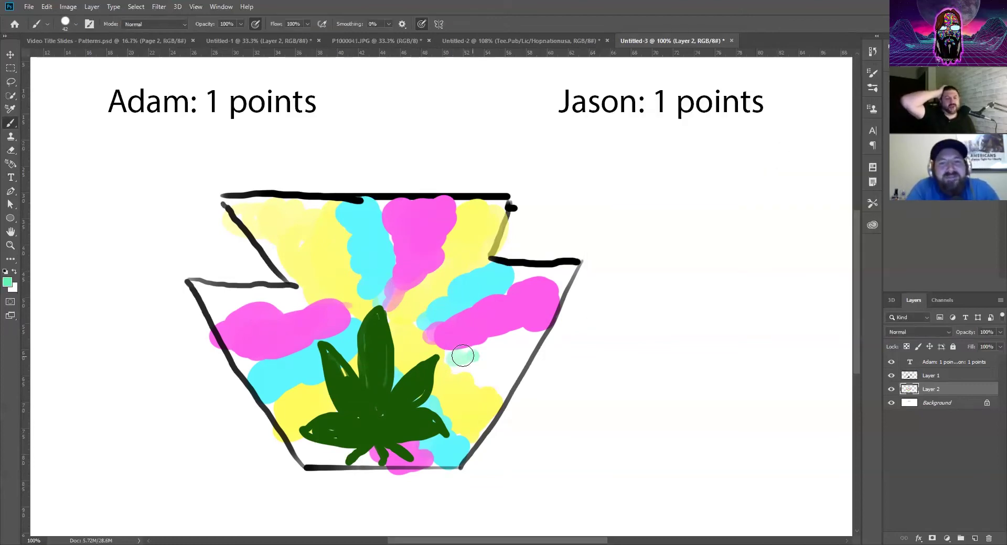
mouse_move(463, 356)
left_mouse_down()
mouse_move(526, 337)
mouse_move(504, 393)
left_mouse_up()
mouse_move(354, 433)
left_mouse_down()
mouse_move(314, 453)
mouse_move(356, 454)
left_mouse_up()
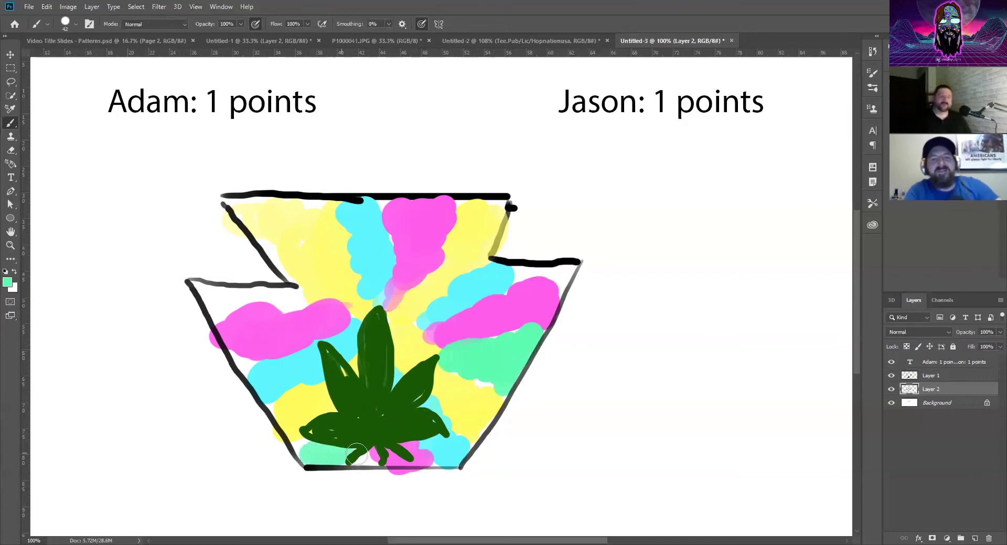
mouse_move(293, 302)
left_mouse_down()
mouse_move(216, 300)
mouse_move(296, 299)
mouse_move(263, 244)
left_mouse_up()
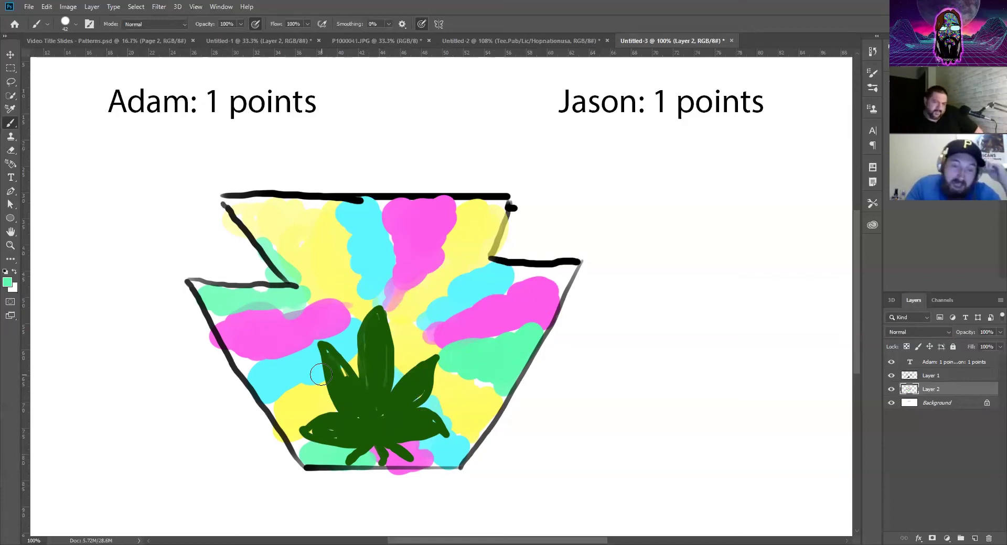
Set the foreground colour to dark grey #1c1c1c
left_click(8, 282)
left_click(600, 261)
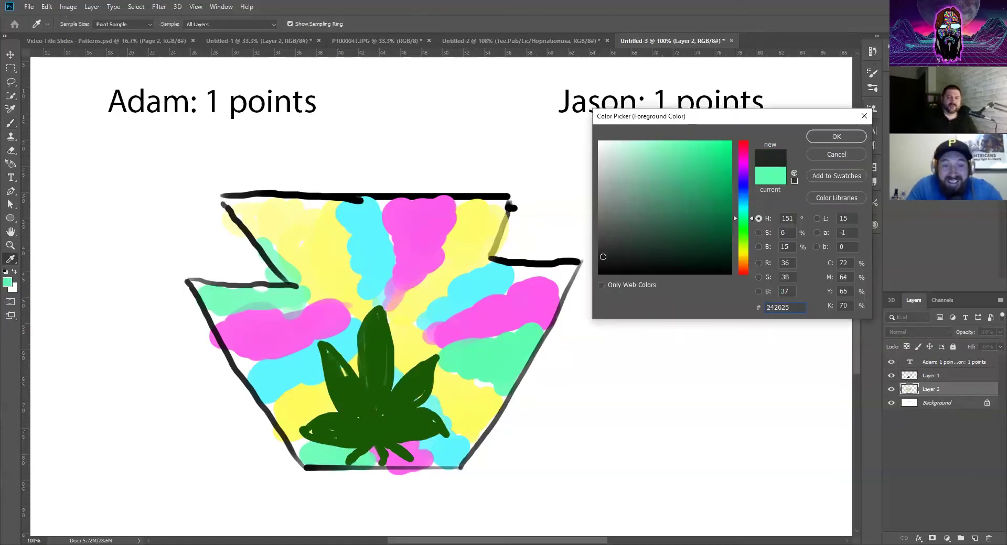
left_click(840, 137)
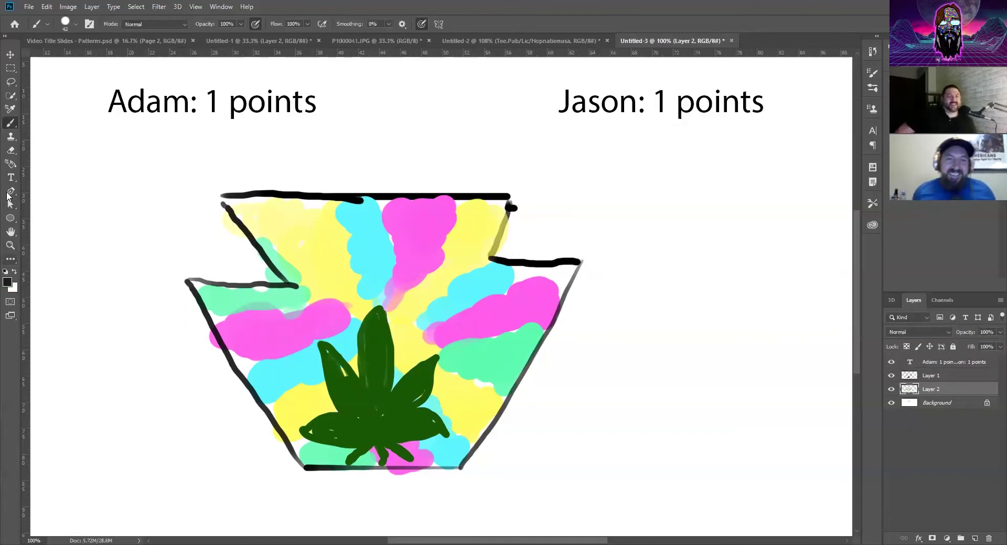
Shrink the brush to a thin 10–14 px size and select Layer 1
left_click(70, 23)
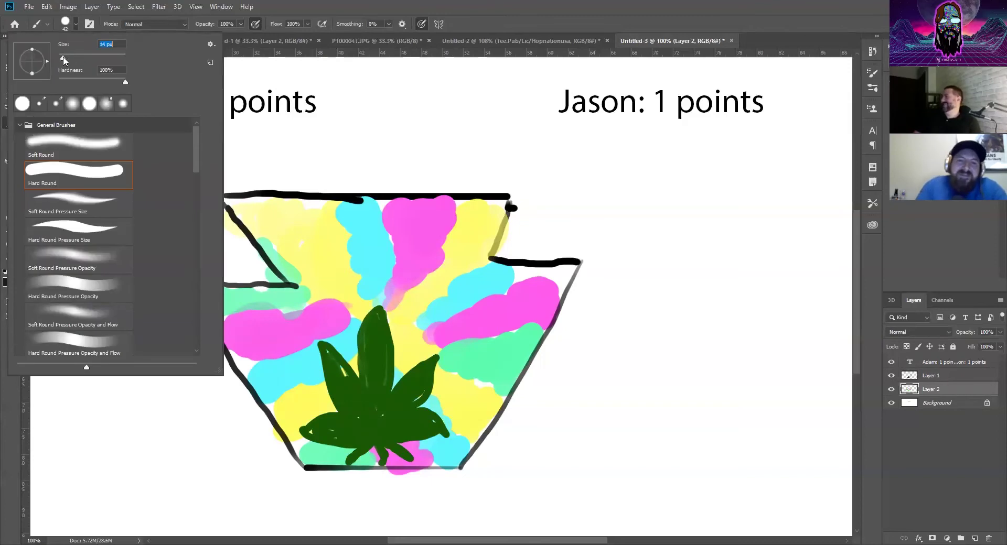
left_click_drag(61, 62, 64, 61)
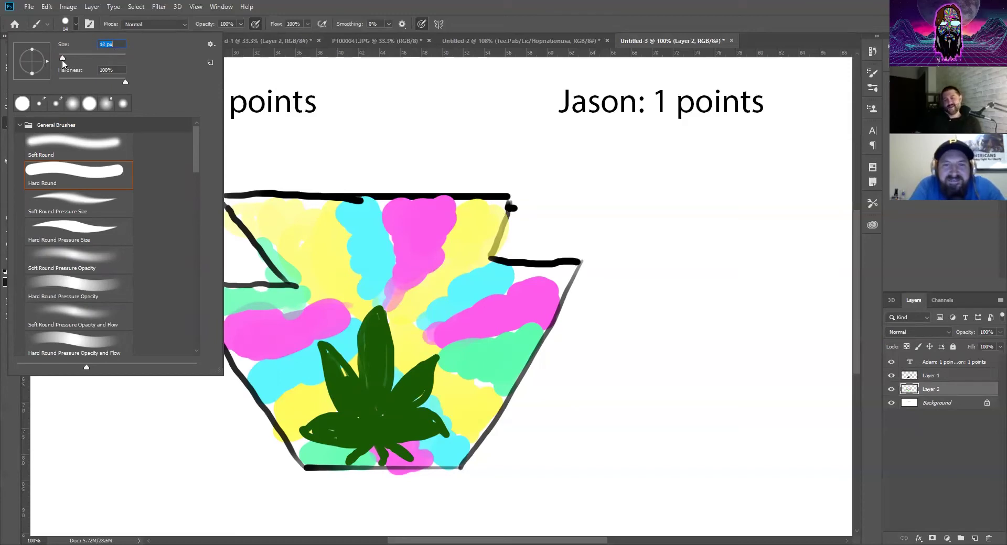
key("Return")
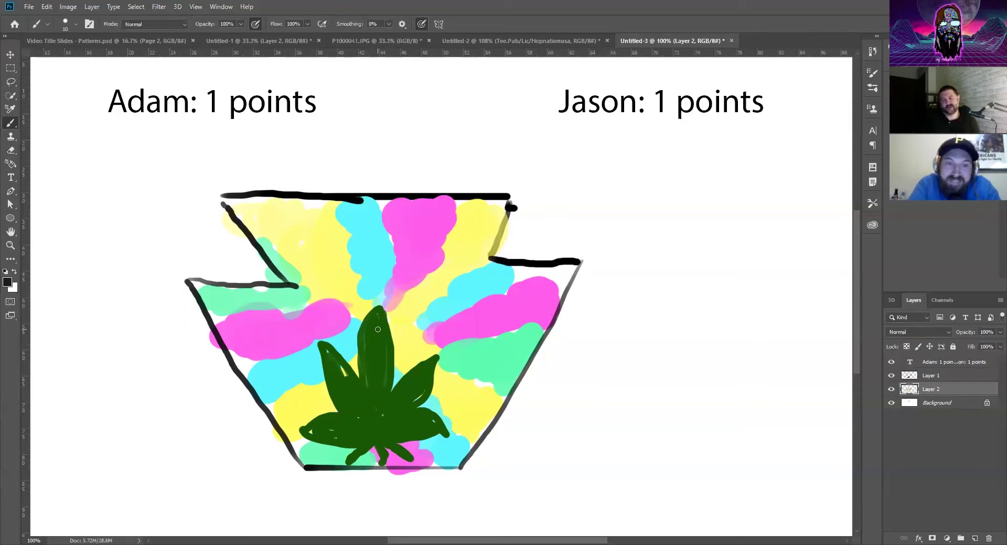
left_click(949, 381)
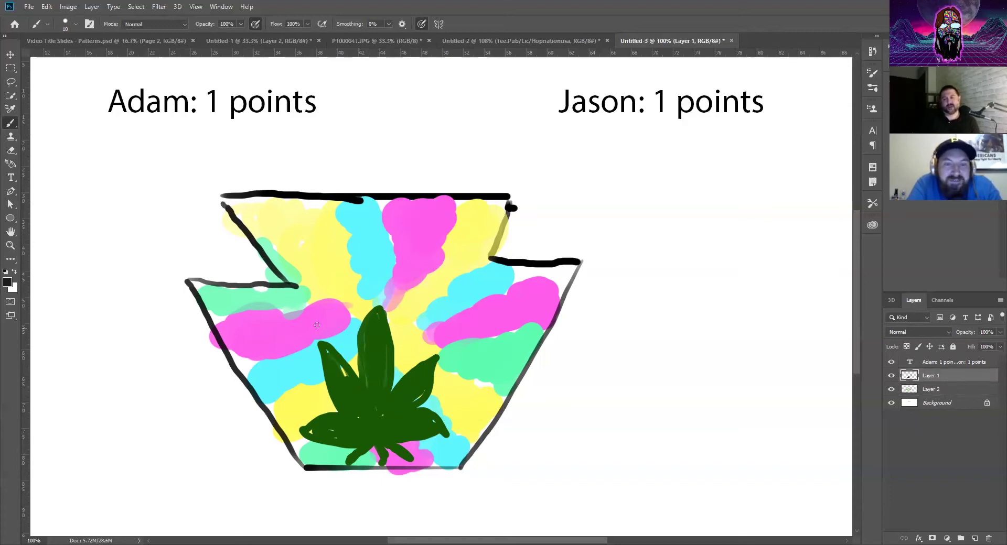
Brush dark veins along the central, left, lower-left and lower leaves
left_click_drag(373, 410, 371, 342)
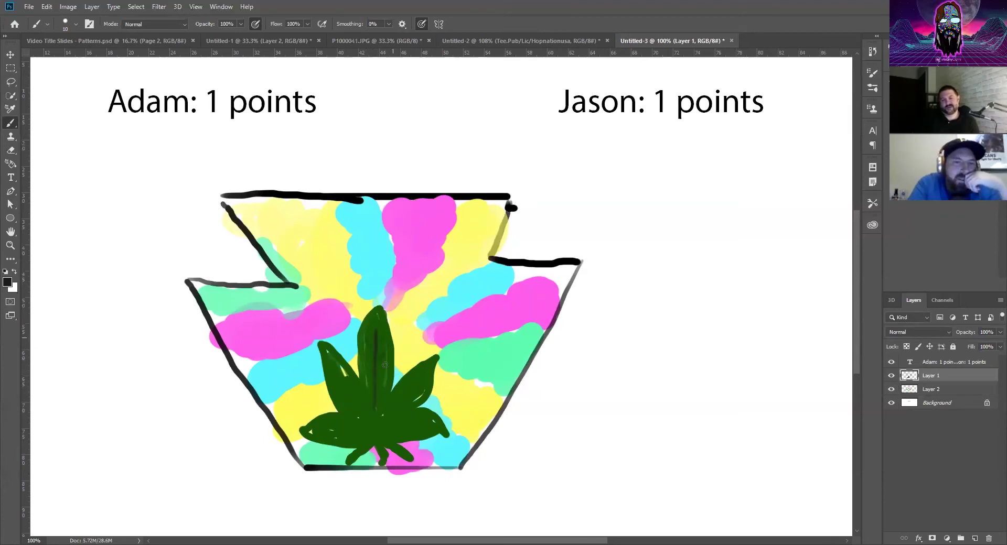
left_click_drag(327, 351, 371, 406)
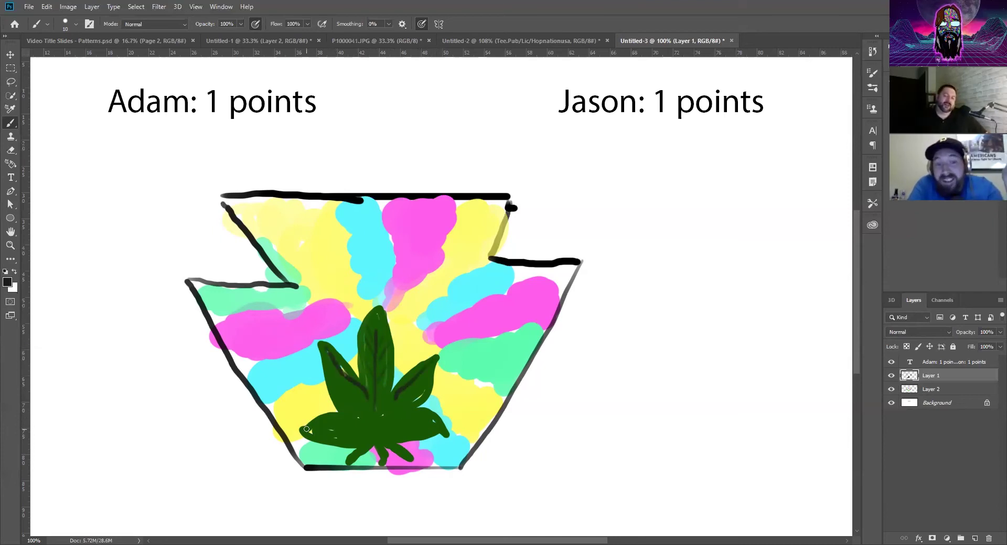
left_click_drag(308, 433, 357, 434)
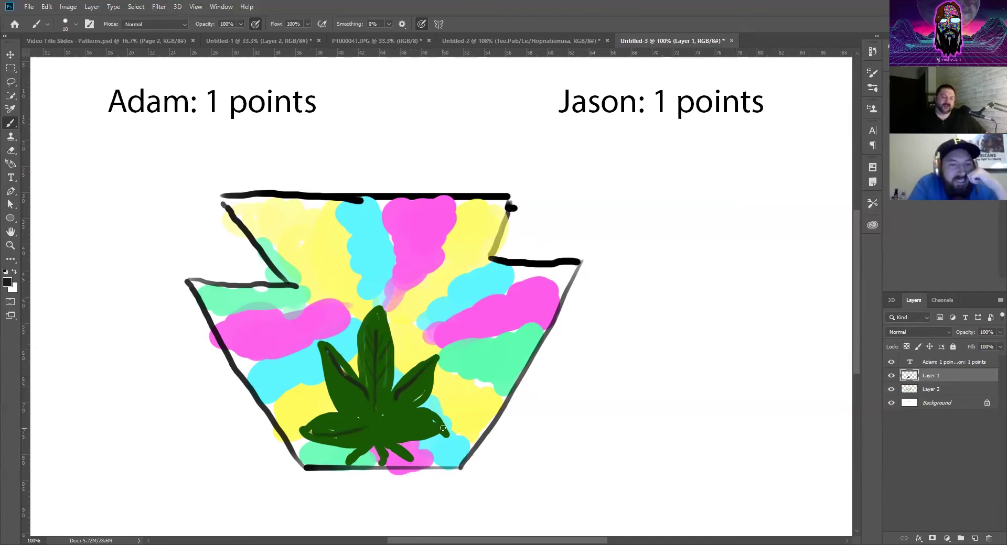
left_click_drag(419, 426, 377, 426)
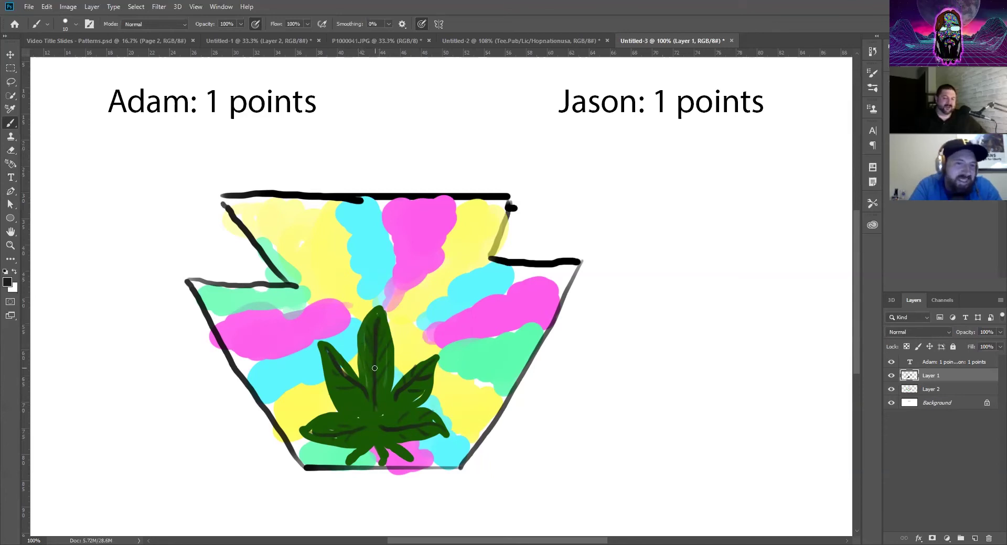
Set the foreground colour to yellow #eef051
left_click(7, 282)
left_click(742, 248)
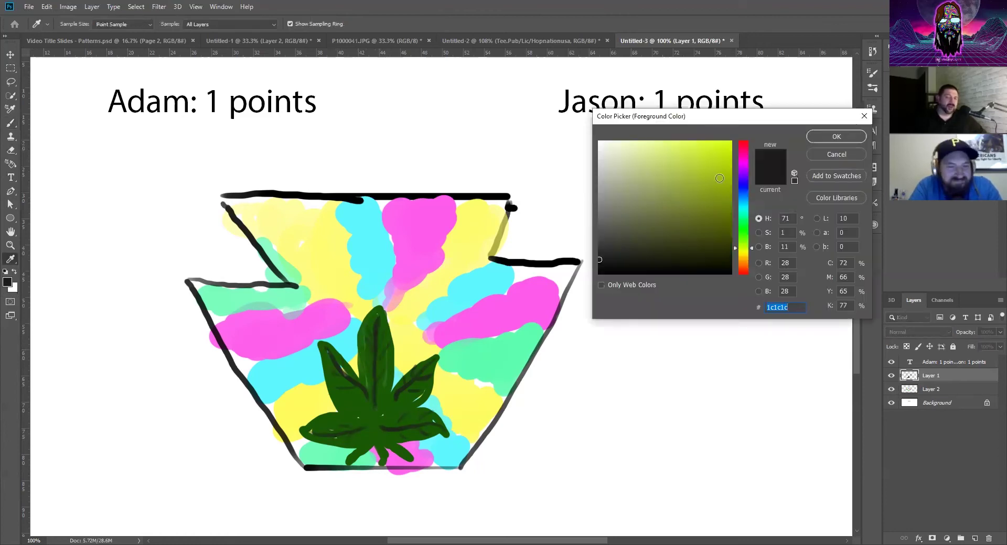
left_click_drag(743, 246, 743, 252)
left_click(693, 187)
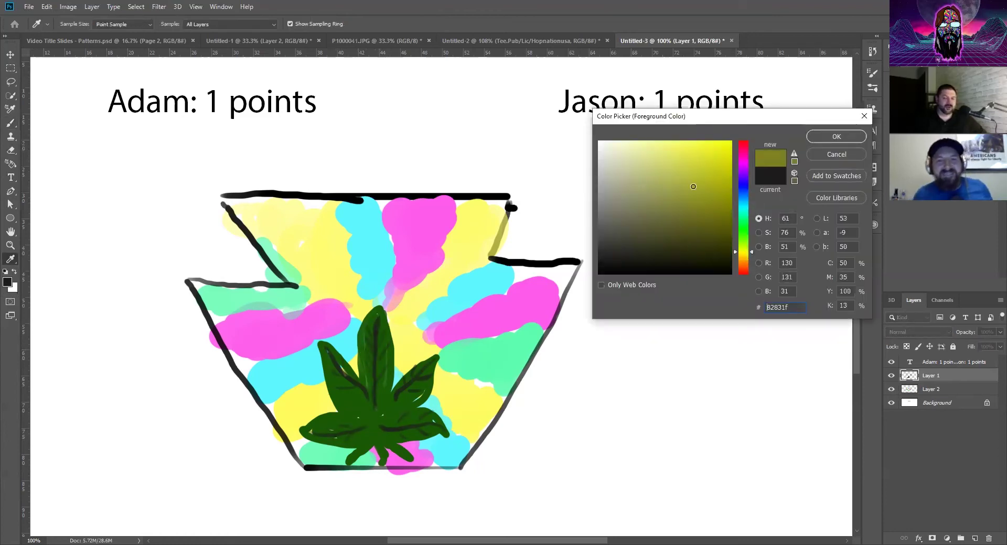
left_click_drag(694, 187, 686, 148)
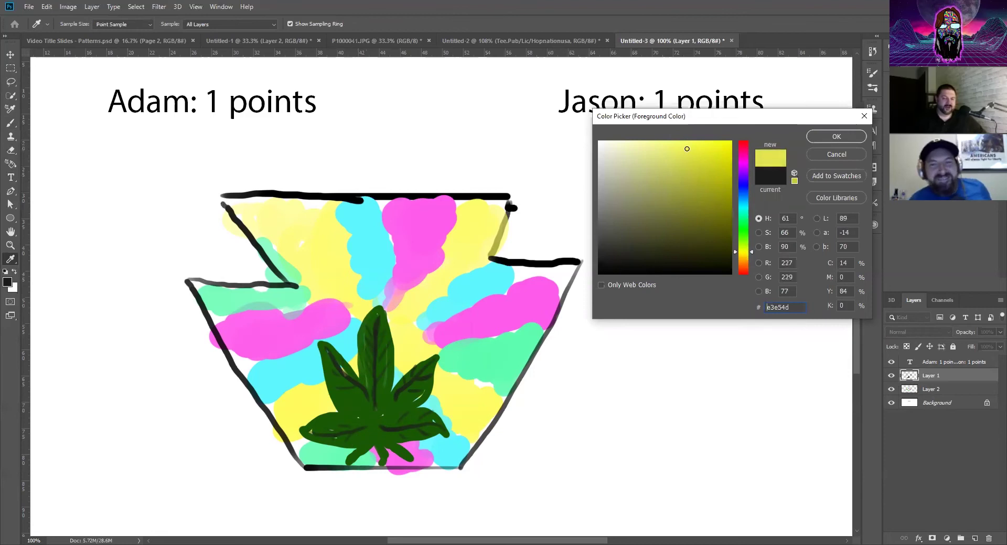
left_click(855, 139)
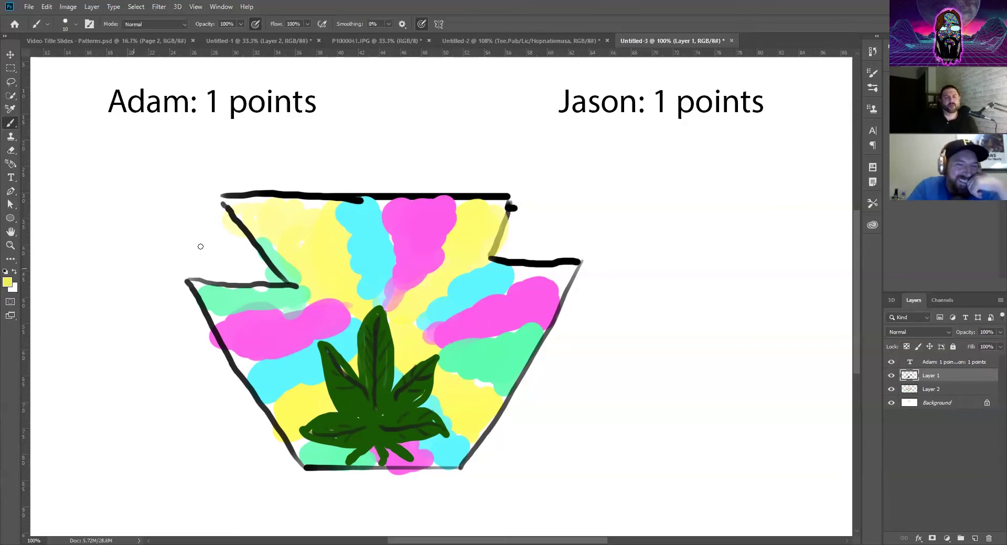
Switch the foreground colour to black #000000 and bring up the brush preset picker
left_click(8, 283)
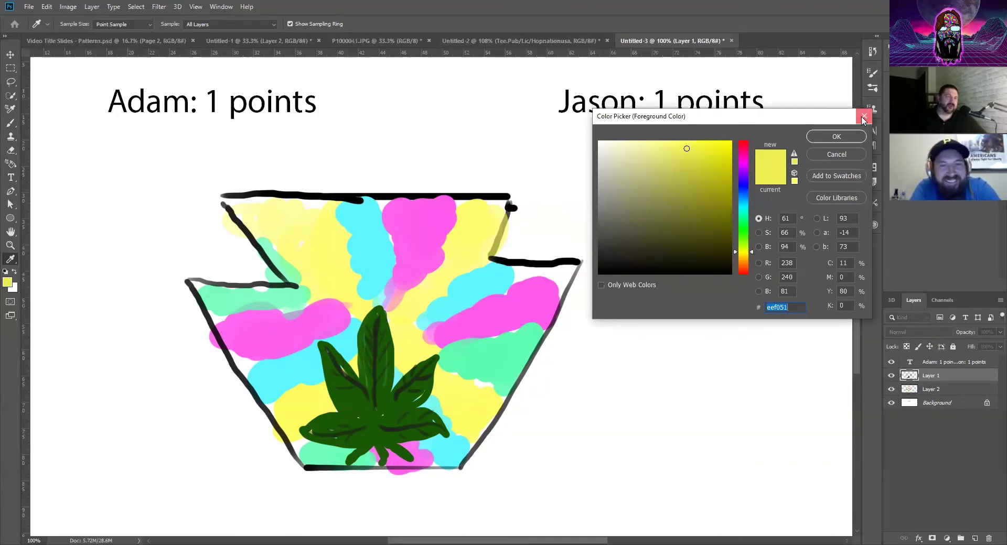
left_click(863, 118)
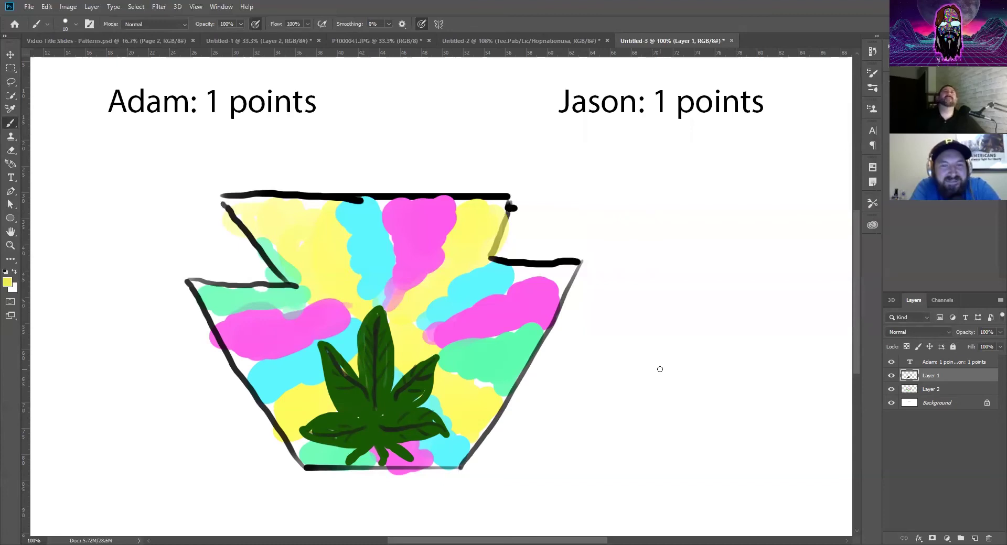
left_click(8, 282)
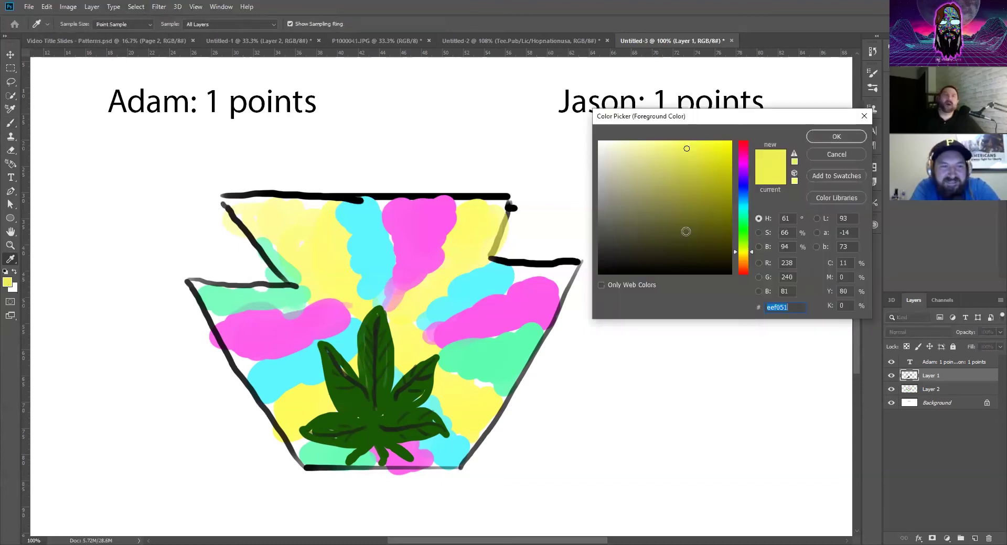
left_click(831, 136)
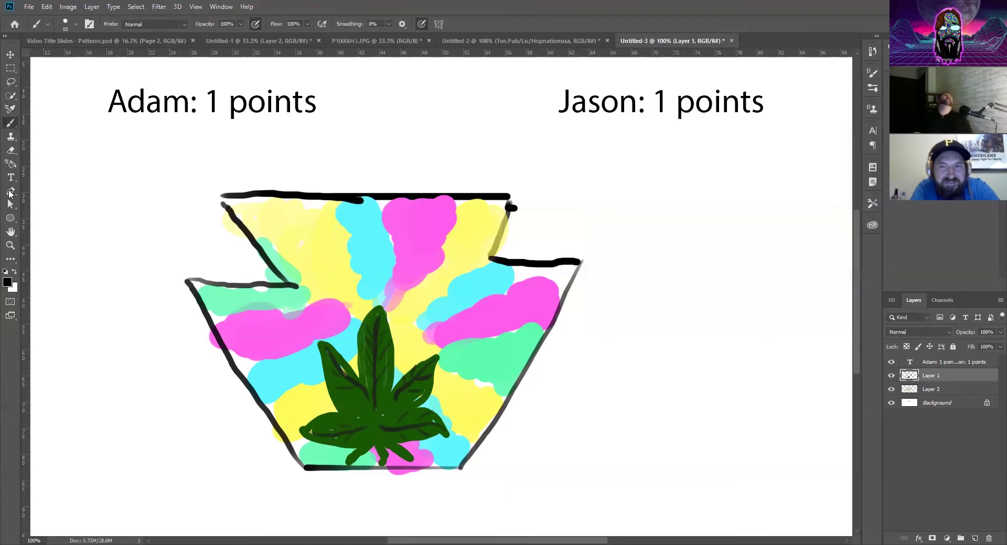
left_click(71, 24)
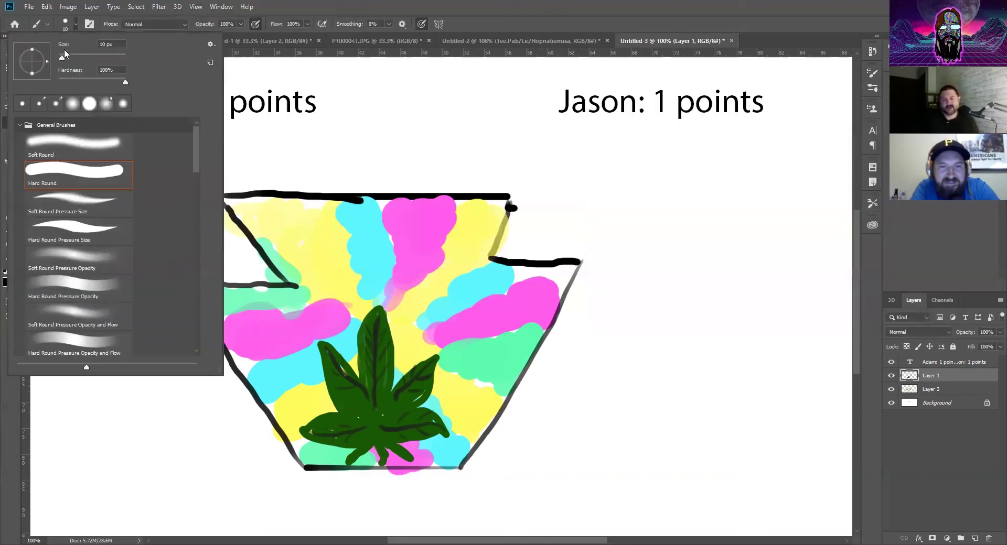
Hand-paint the black letters K, E and Y across the top of the canvas
left_click(258, 8)
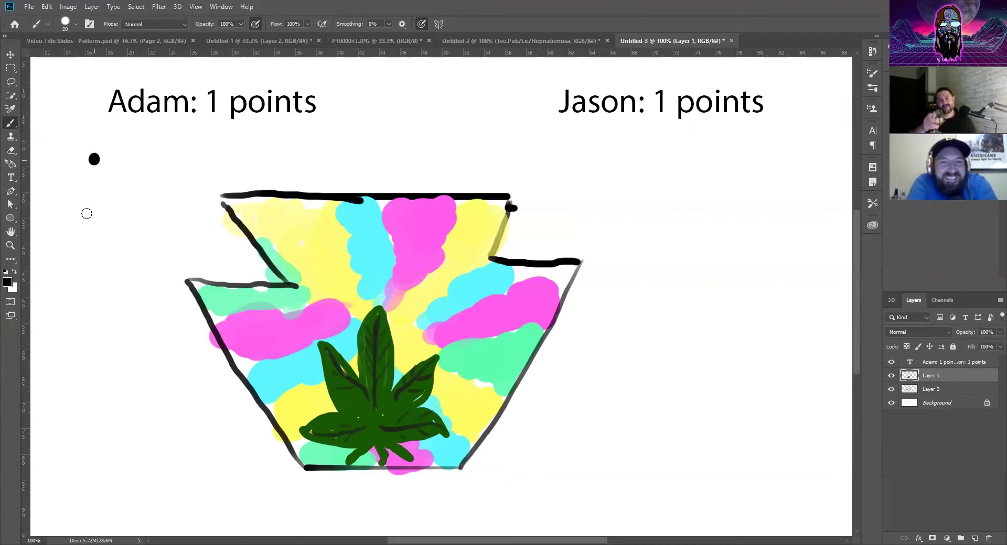
left_click_drag(95, 157, 83, 252)
left_click_drag(126, 162, 117, 252)
left_click_drag(147, 183, 143, 230)
mouse_move(143, 164)
left_mouse_down()
mouse_move(175, 160)
mouse_move(173, 184)
left_mouse_up()
left_click_drag(147, 229, 173, 232)
left_click_drag(200, 148, 228, 187)
left_click_drag(250, 146, 210, 244)
Paint the letters S, T, O, N, E and R to complete KEYSTONER
left_click_drag(349, 159, 274, 235)
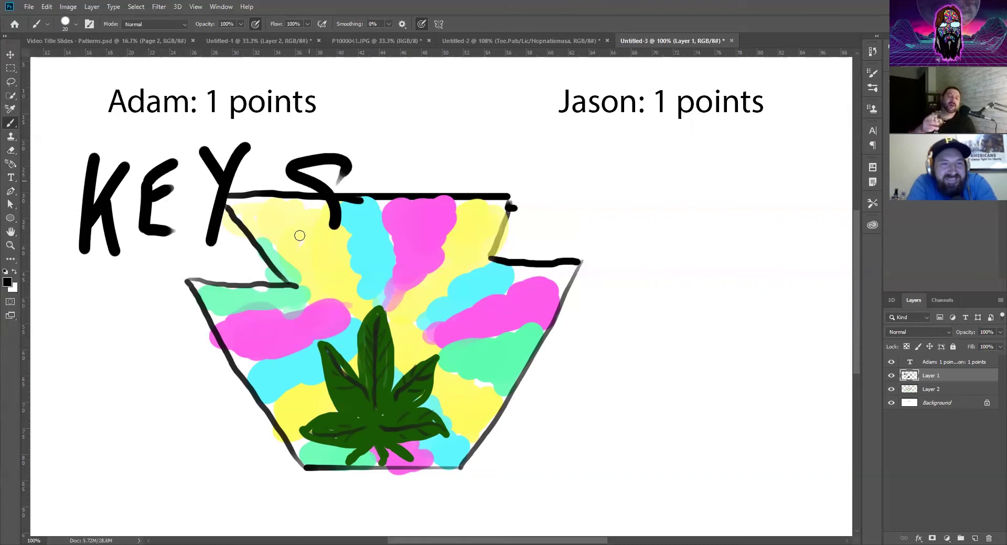
left_click_drag(407, 174, 386, 233)
left_click_drag(455, 201, 461, 199)
mouse_move(491, 258)
left_mouse_down()
mouse_move(563, 181)
mouse_move(588, 251)
left_mouse_up()
left_click_drag(586, 197, 638, 179)
left_click_drag(598, 214, 636, 203)
left_click_drag(578, 260, 625, 252)
left_click_drag(678, 211, 672, 263)
mouse_move(681, 197)
left_mouse_down()
mouse_move(702, 228)
mouse_move(795, 273)
left_mouse_up()
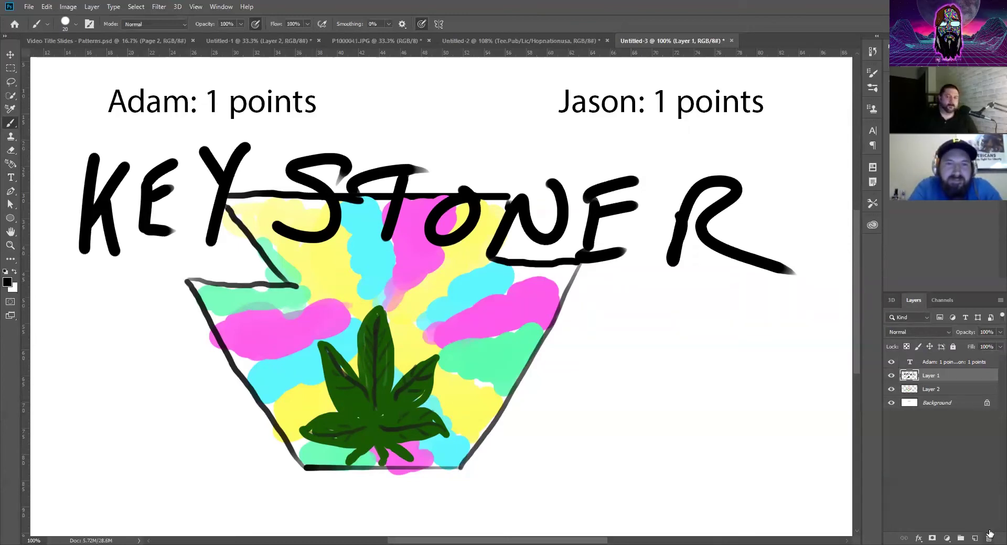
Delete Layer 1, Layer 2 and the Background layer
left_click(990, 534)
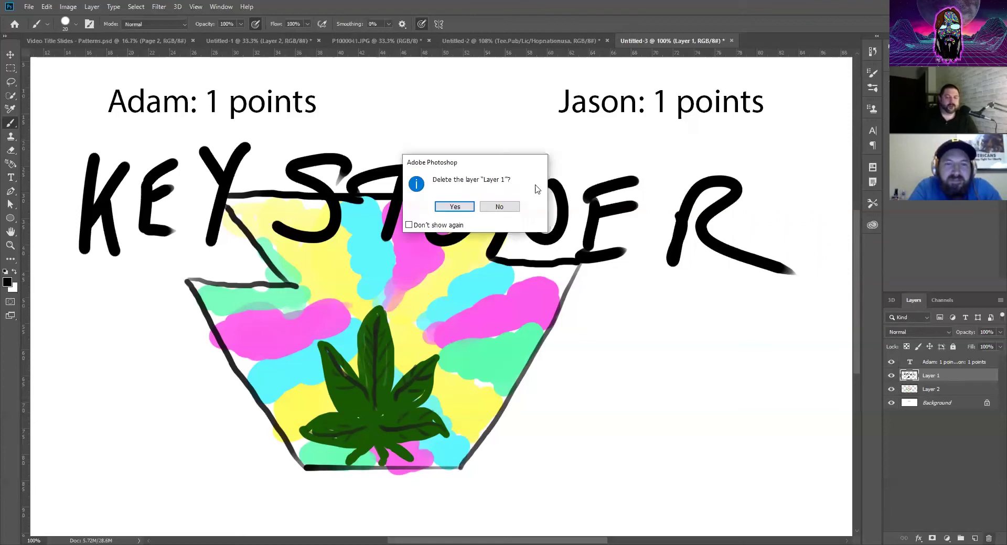
left_click(454, 208)
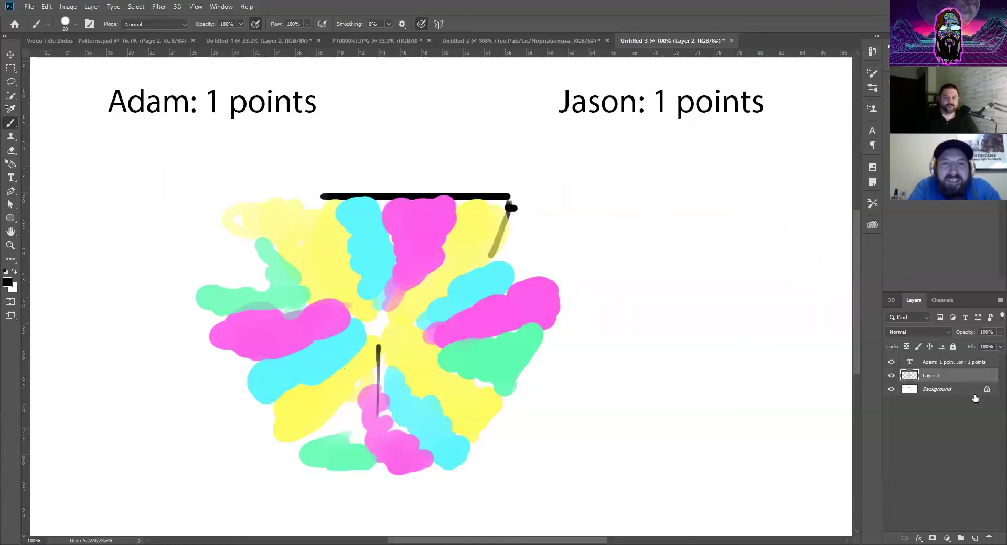
left_click(989, 536)
left_click(469, 208)
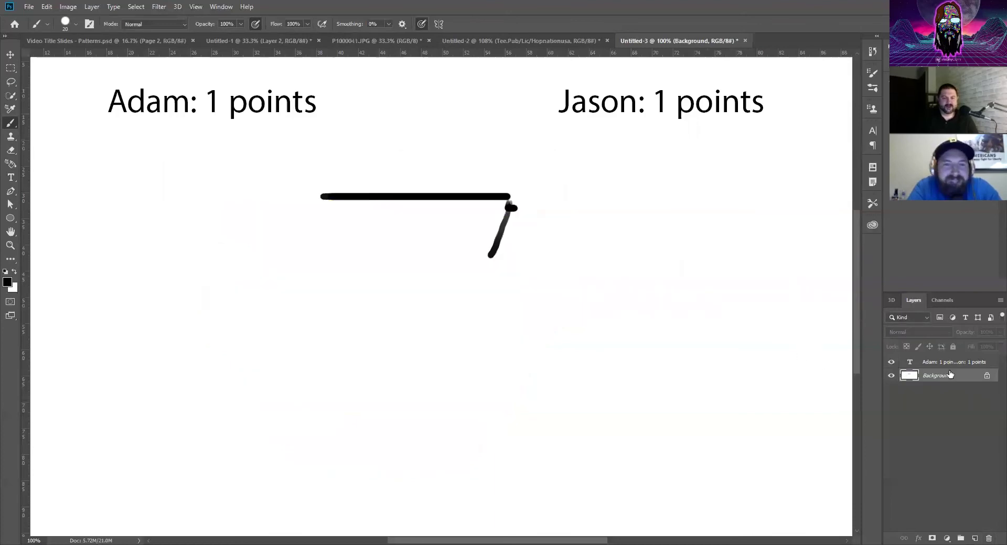
left_click(989, 537)
left_click(461, 208)
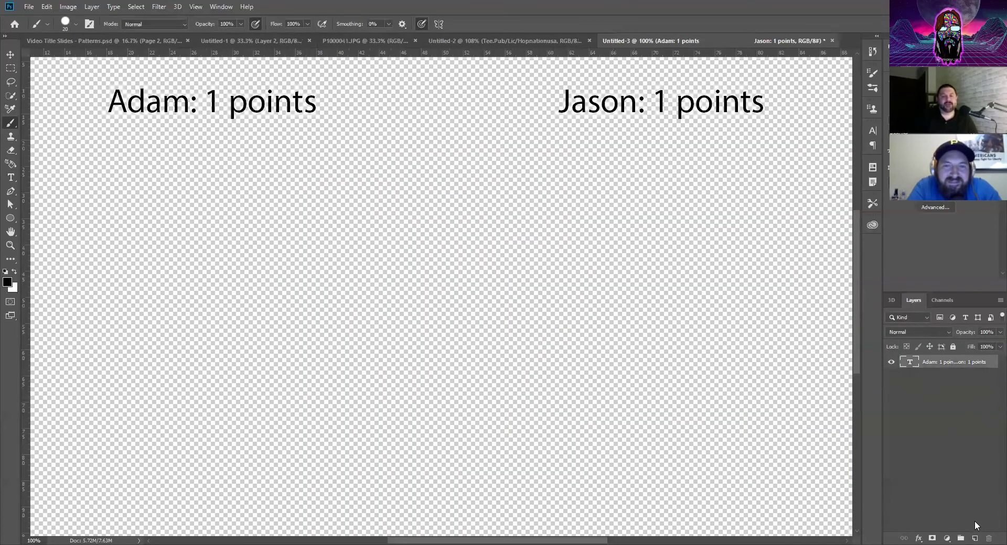
Add a new layer beneath the scoreboard text and fill it white with the Paint Bucket
left_click(974, 539)
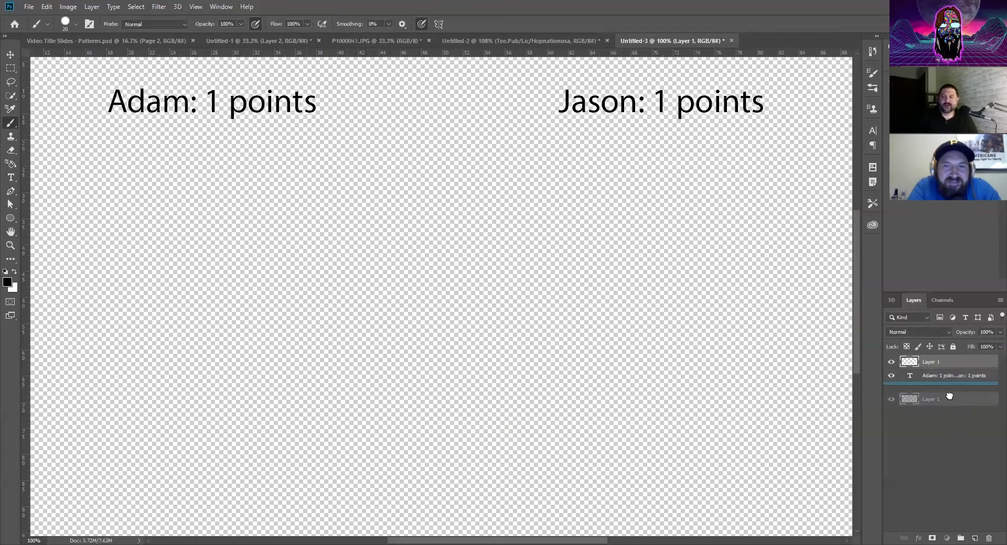
left_click_drag(948, 358, 944, 383)
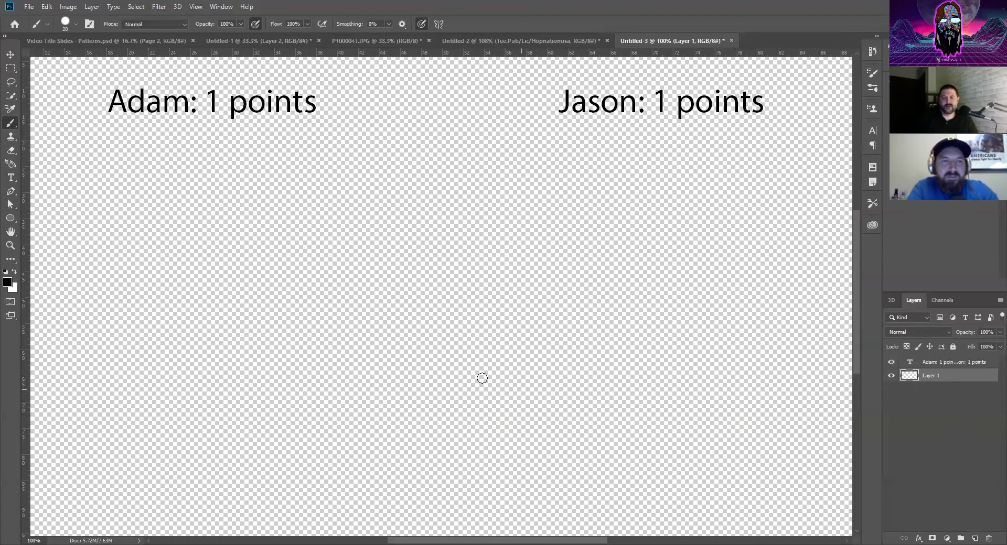
key("g")
left_click(8, 282)
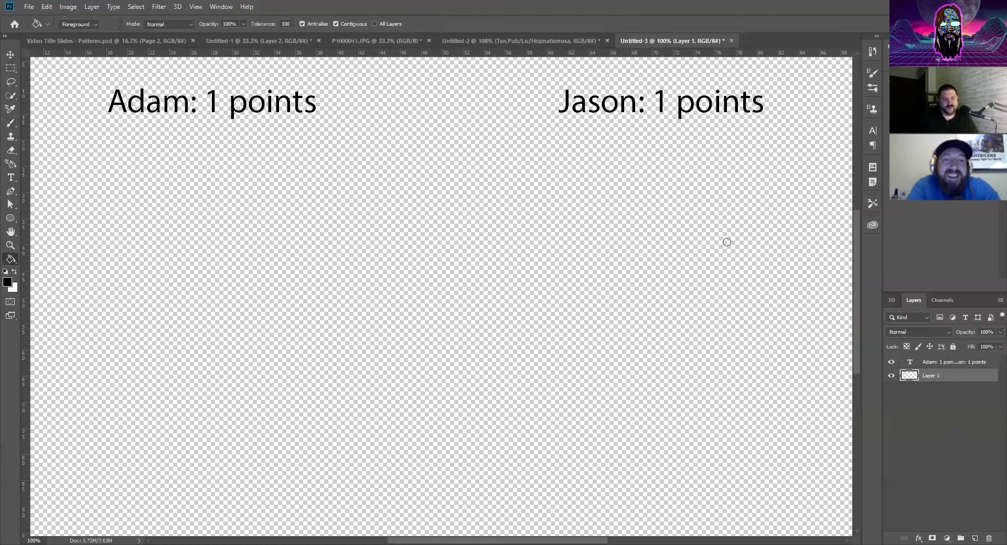
left_click_drag(606, 149, 558, 128)
left_click(836, 137)
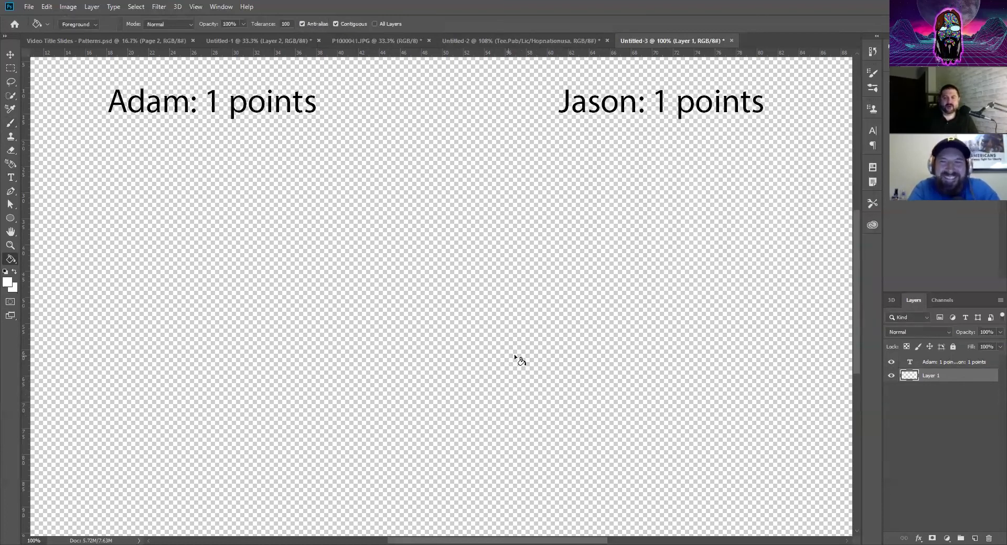
left_click(518, 359)
Add another empty layer on top and get a black brush ready
left_click(973, 537)
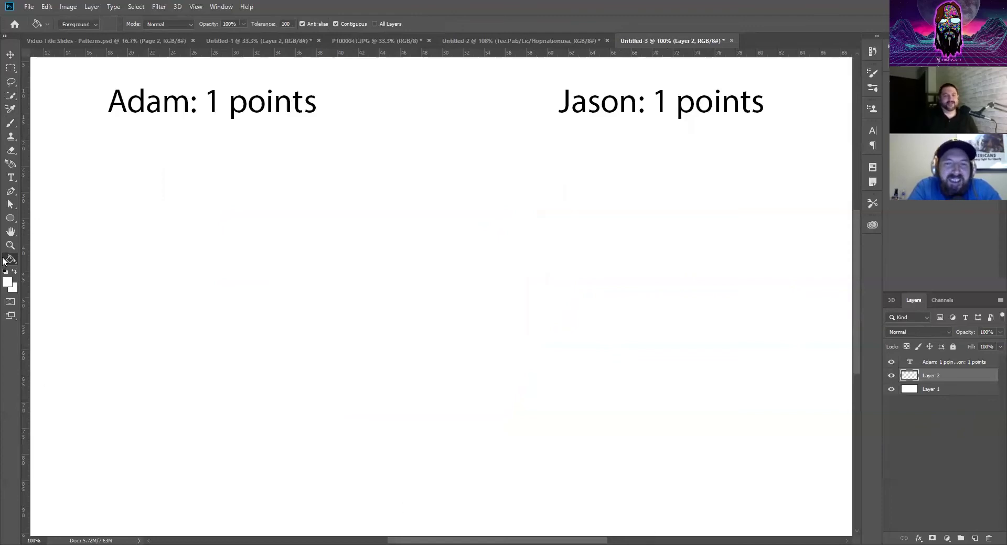
left_click(9, 286)
left_click(599, 273)
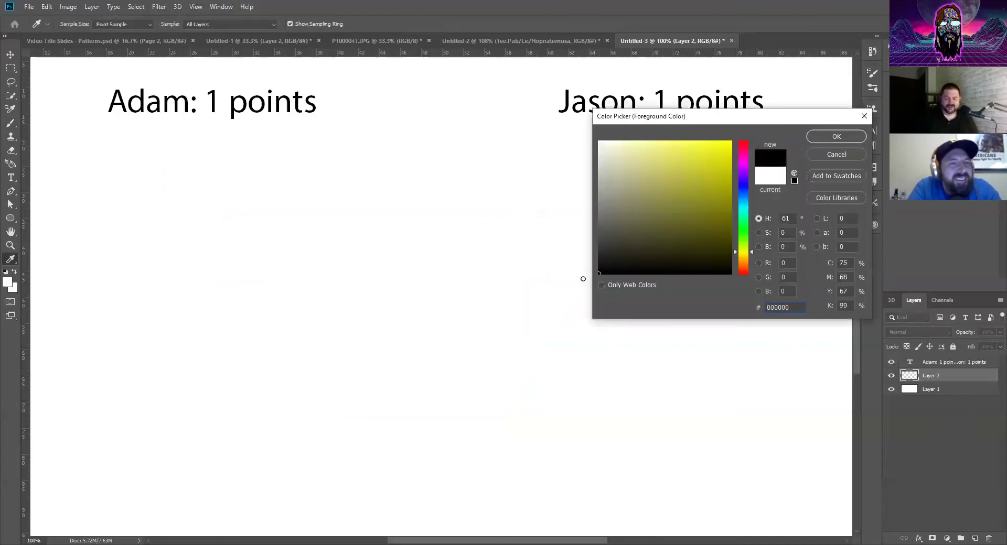
left_click(819, 139)
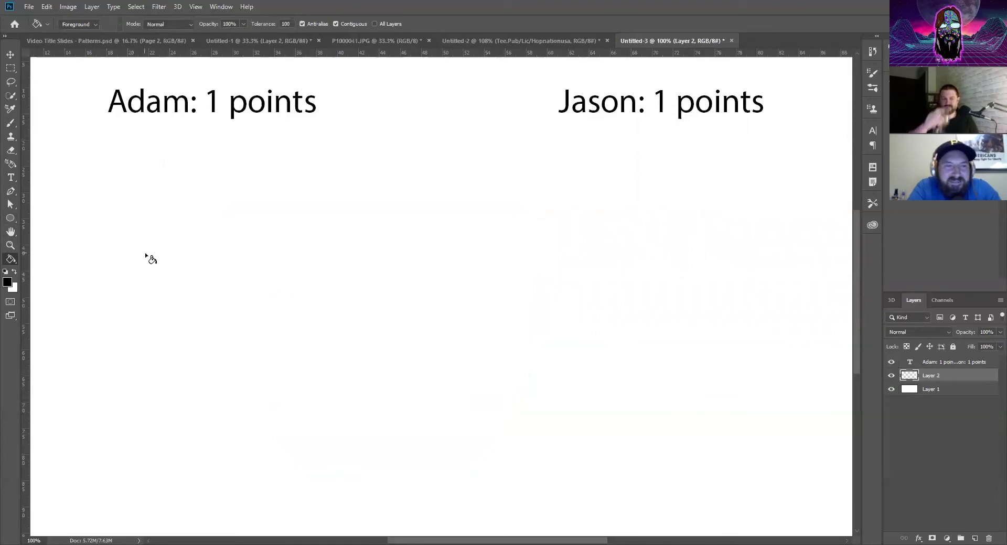
key("b")
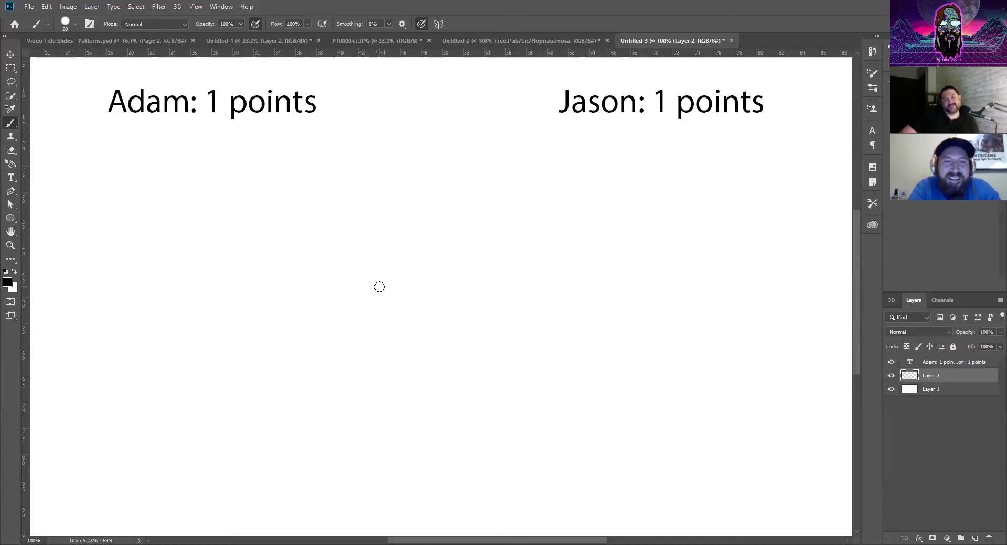
Sketch the dolphin's dorsal fin, back, belly, tail and pectoral fin in black
mouse_move(406, 280)
left_mouse_down()
mouse_move(365, 366)
mouse_move(343, 374)
left_mouse_up()
left_click_drag(404, 278, 247, 423)
mouse_move(343, 374)
left_mouse_down()
mouse_move(277, 431)
mouse_move(293, 484)
left_mouse_up()
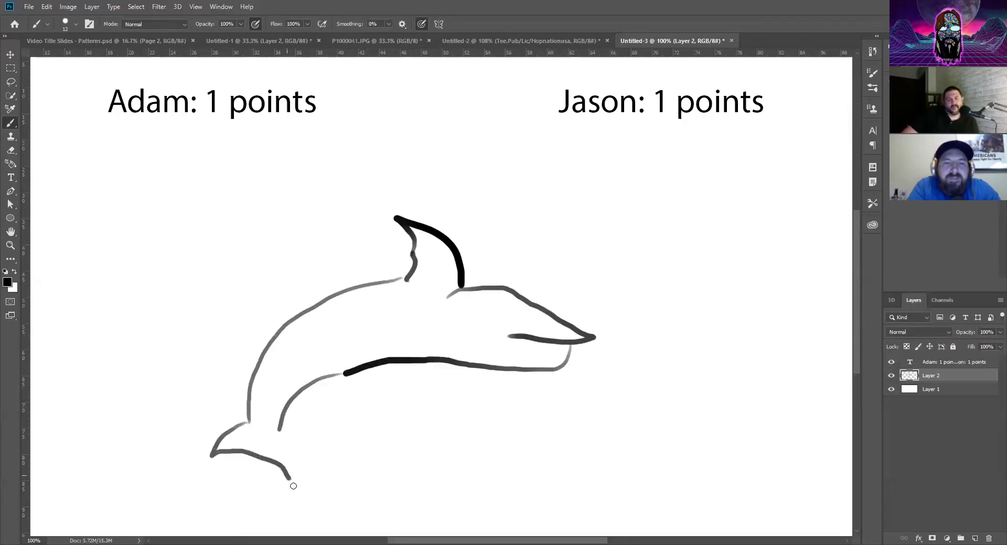
left_click_drag(276, 434, 296, 485)
mouse_move(409, 346)
left_mouse_down()
mouse_move(395, 445)
mouse_move(483, 342)
left_mouse_up()
Erase part of the belly line, return to the Brush, and undo the eye stroke
key("e")
left_click_drag(422, 359, 462, 363)
key("b")
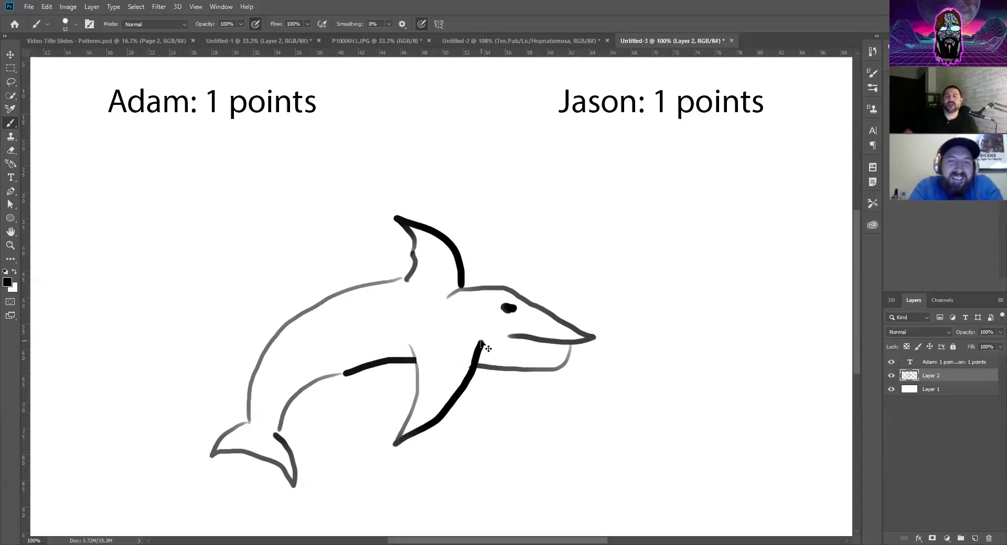
key("ctrl+z")
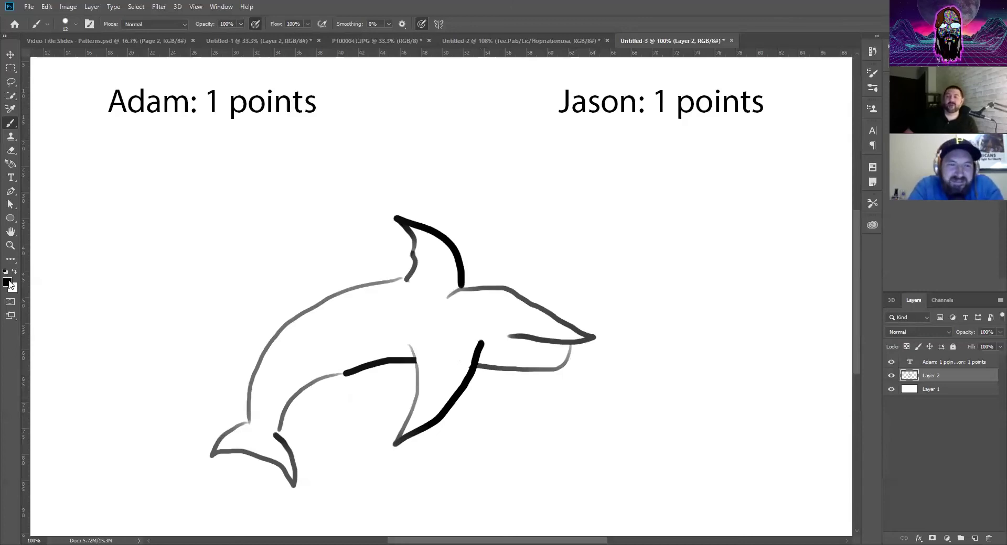
Set the foreground colour to pink-red #f40c48 for the eye
left_click(9, 282)
left_click(741, 148)
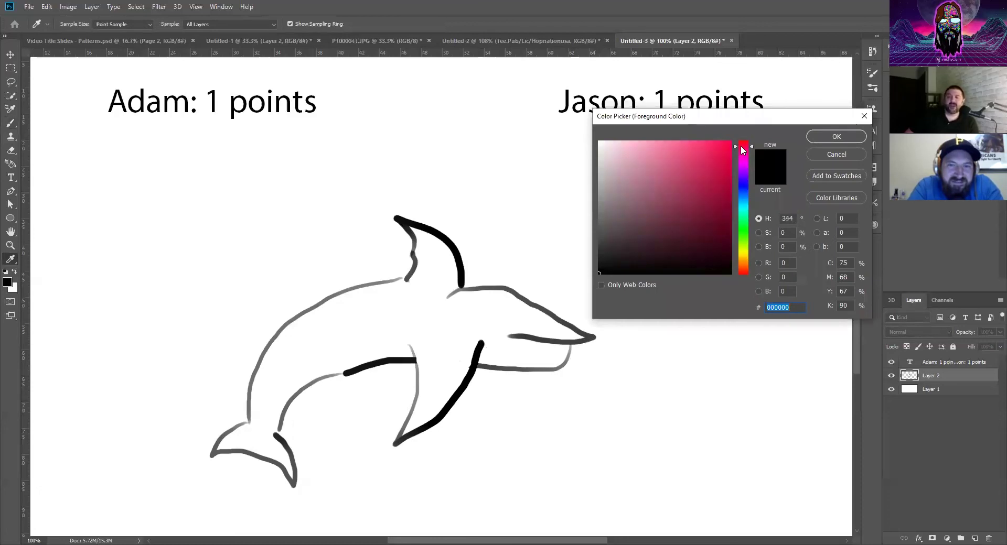
left_click(725, 147)
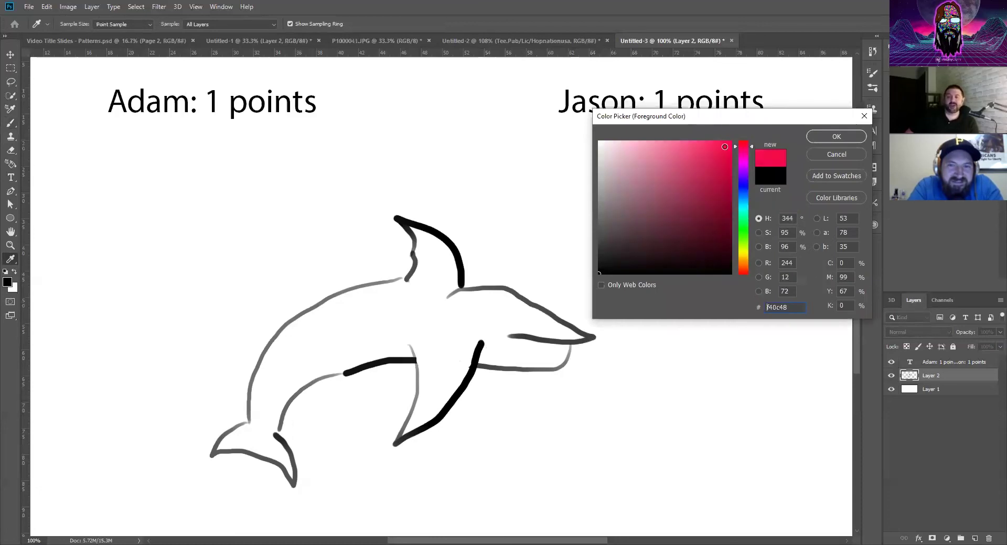
left_click(836, 135)
key("b")
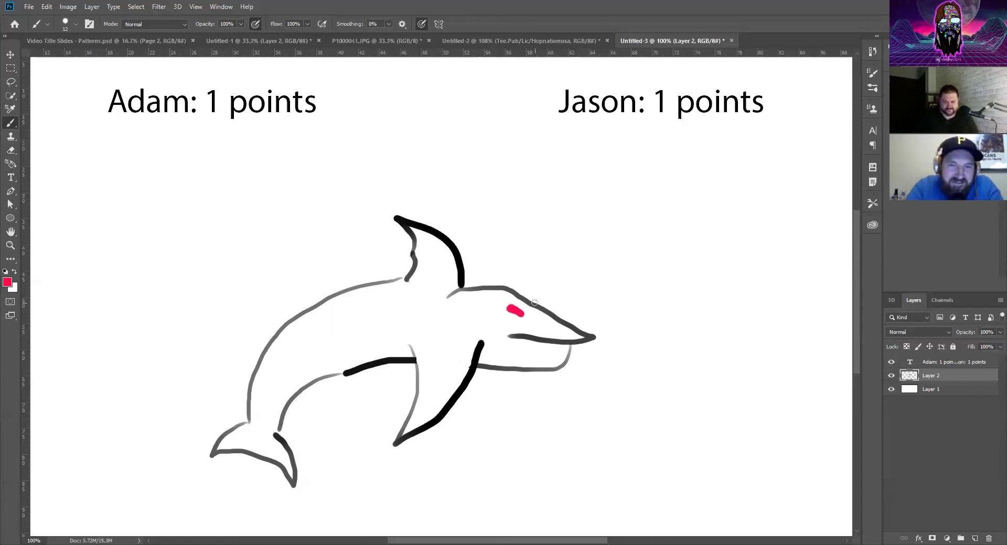
Set the foreground colour back to near-black #151415
left_click(8, 281)
left_click_drag(610, 258, 601, 263)
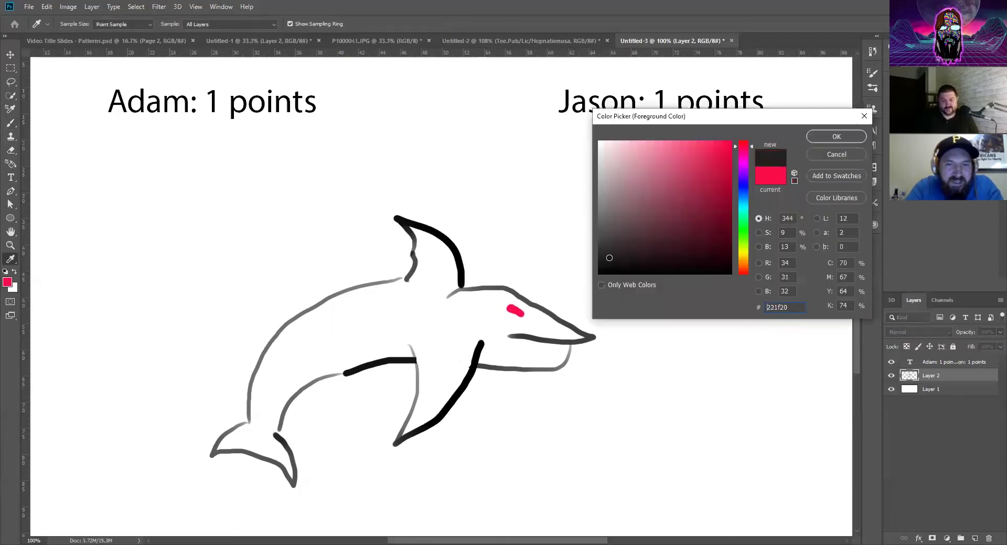
left_click(819, 137)
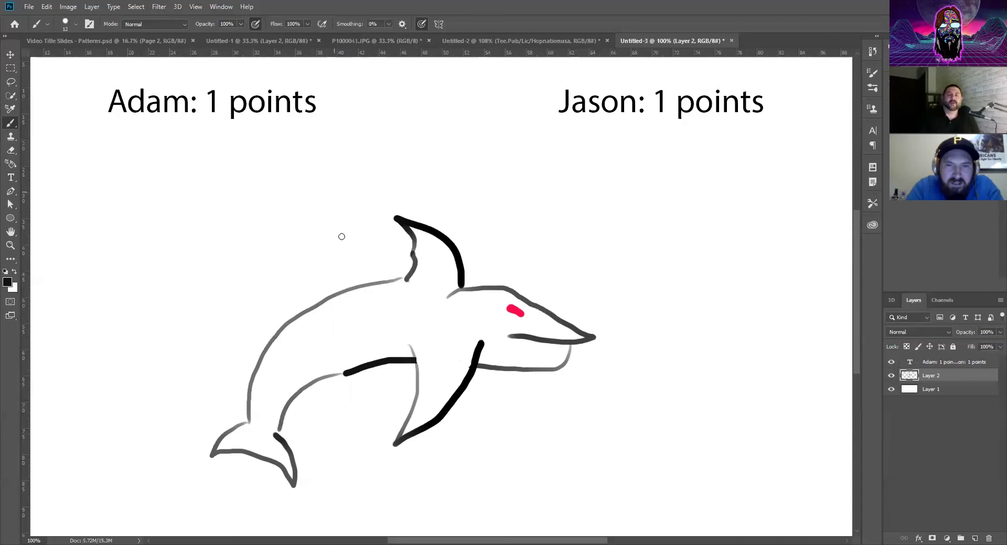
Draw gill marks, the head and mouth outline, and a fin line with three rivet dots
mouse_move(461, 314)
left_mouse_down()
mouse_move(457, 331)
mouse_move(448, 328)
left_mouse_up()
left_click_drag(443, 314, 439, 326)
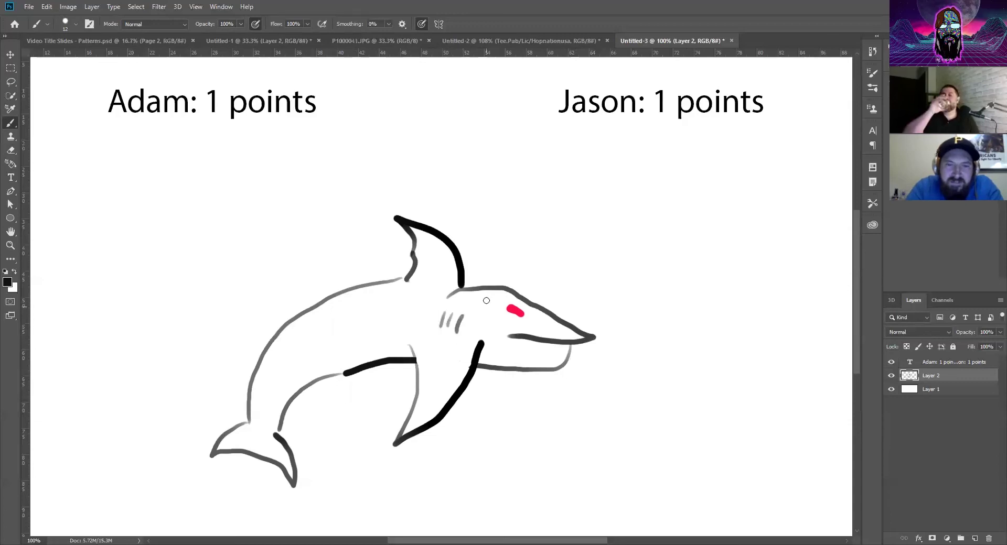
mouse_move(472, 290)
left_mouse_down()
mouse_move(557, 338)
mouse_move(520, 368)
left_mouse_up()
left_click_drag(562, 330, 563, 341)
left_click_drag(399, 344, 496, 341)
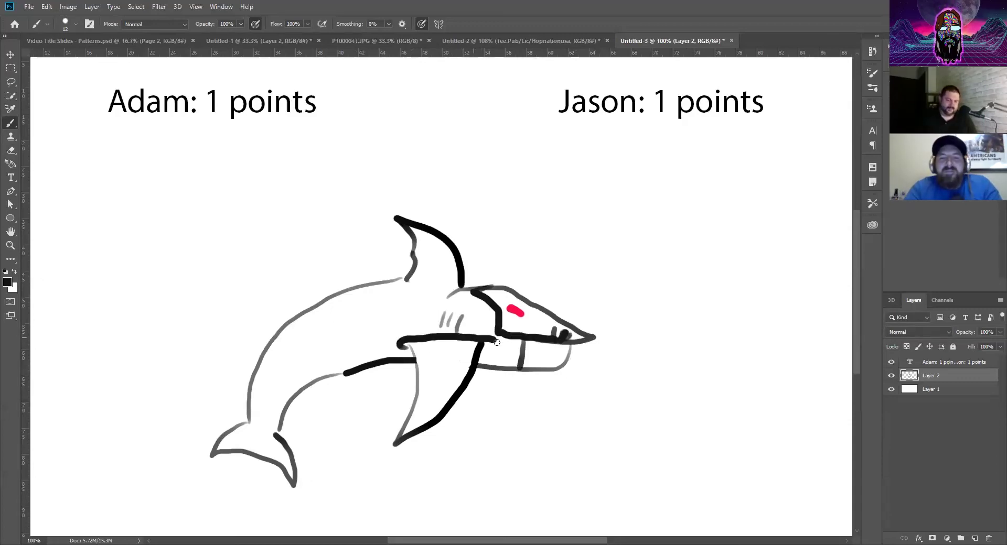
left_click(435, 347)
left_click(448, 347)
left_click(461, 346)
Add plating lines, triangular body panels with grey shading, and touch up the dorsal fin base
mouse_move(407, 228)
left_mouse_down()
mouse_move(429, 286)
mouse_move(440, 284)
left_mouse_up()
left_click_drag(370, 284, 376, 362)
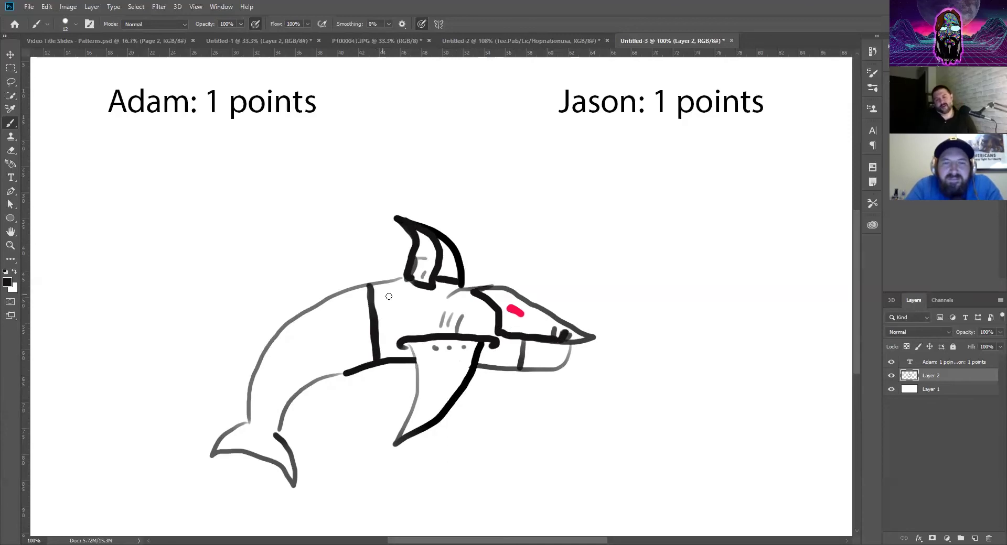
left_click_drag(315, 310, 324, 379)
mouse_move(262, 358)
left_mouse_down()
mouse_move(286, 399)
mouse_move(283, 425)
left_mouse_up()
left_click_drag(298, 336, 299, 376)
mouse_move(337, 324)
left_mouse_down()
mouse_move(337, 346)
mouse_move(366, 340)
mouse_move(337, 314)
left_mouse_up()
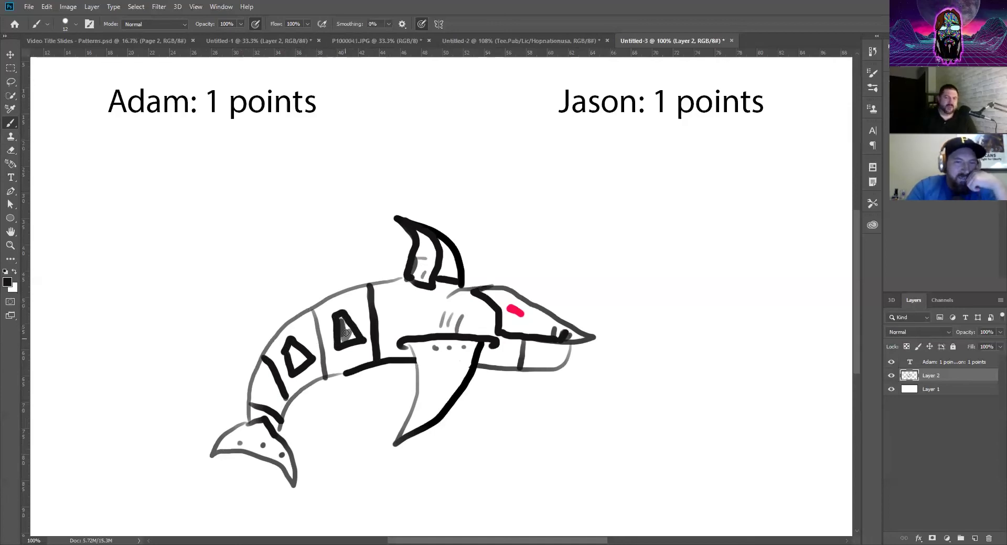
left_click_drag(345, 333, 347, 327)
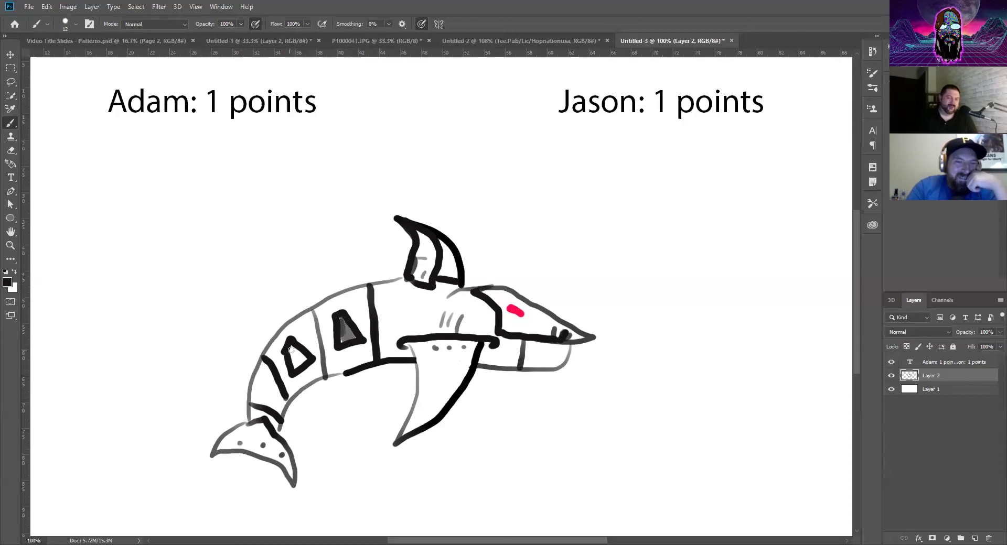
left_click_drag(291, 353, 297, 355)
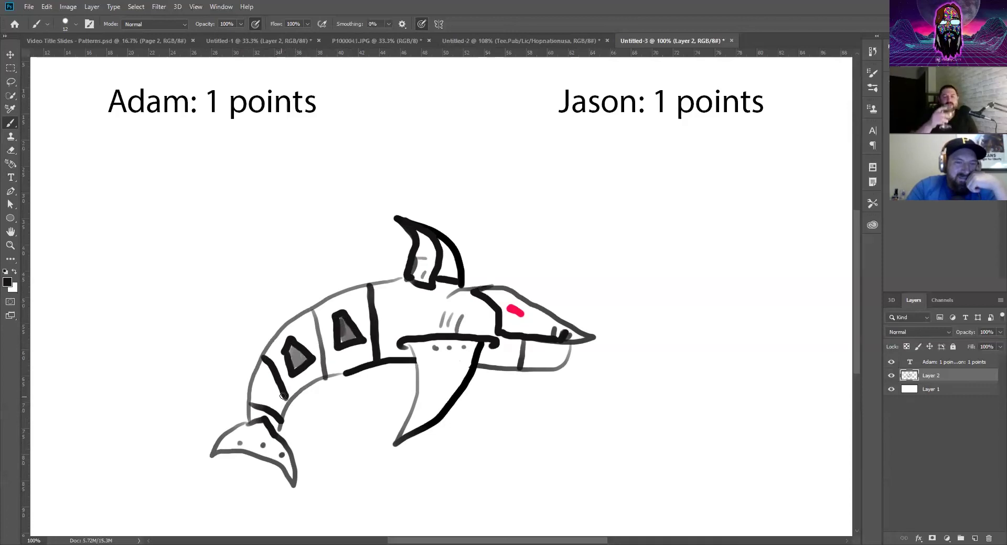
mouse_move(414, 294)
left_mouse_down()
mouse_move(403, 281)
mouse_move(433, 307)
mouse_move(443, 302)
mouse_move(393, 349)
mouse_move(436, 306)
left_mouse_up()
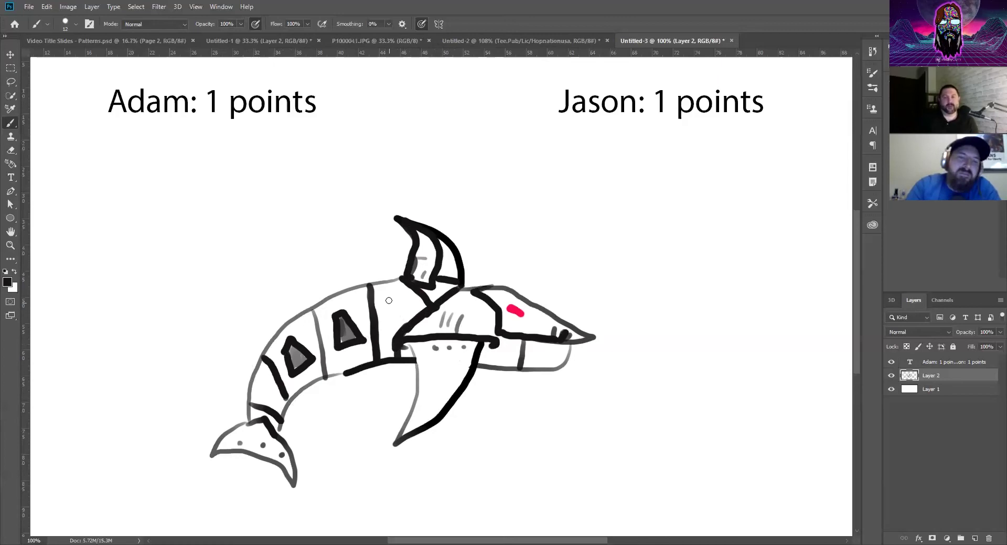
Thicken the shark's back line and darken parts of the fin and tail
left_click_drag(370, 286, 366, 287)
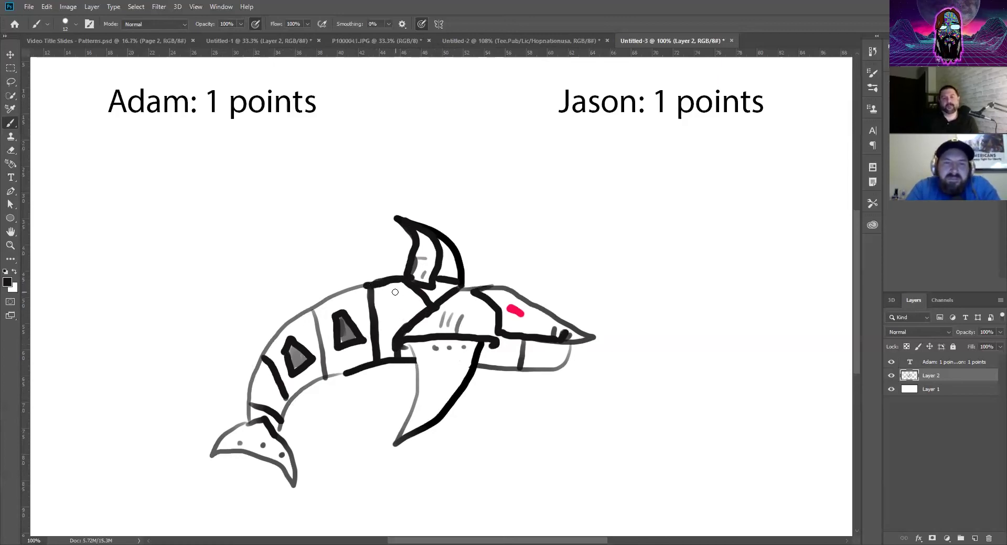
left_click_drag(395, 288, 392, 308)
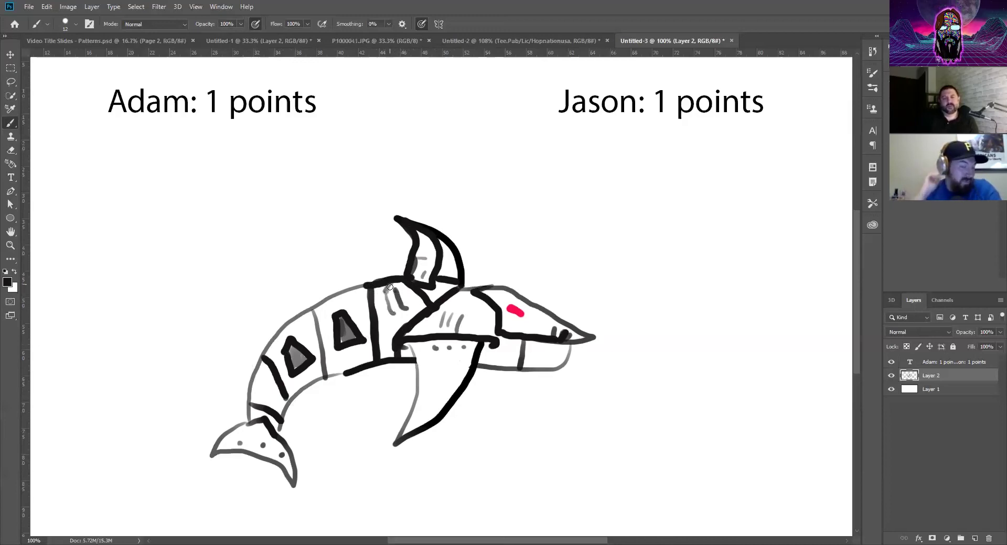
mouse_move(398, 309)
left_mouse_down()
mouse_move(405, 311)
mouse_move(395, 280)
mouse_move(399, 311)
left_mouse_up()
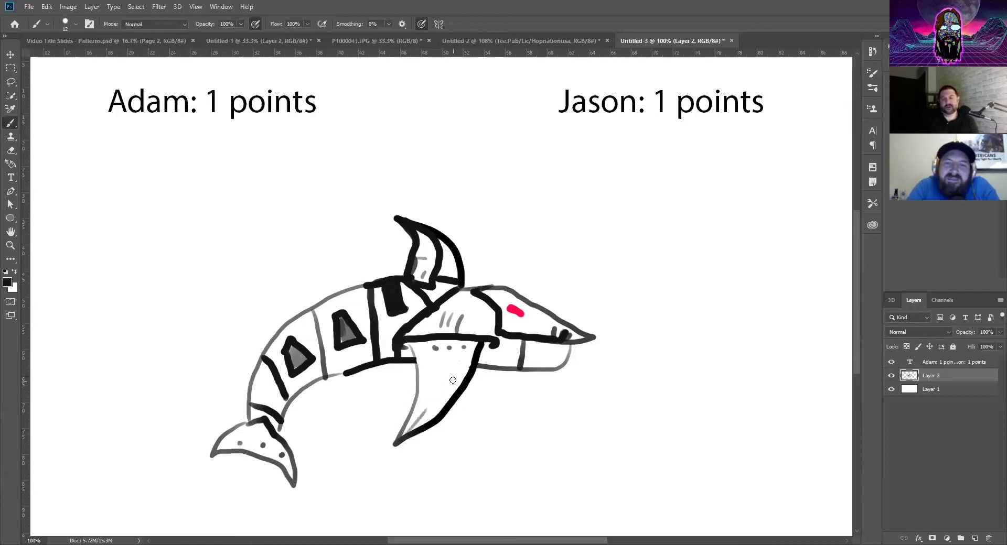
mouse_move(452, 369)
left_mouse_down()
mouse_move(442, 391)
mouse_move(470, 368)
left_mouse_up()
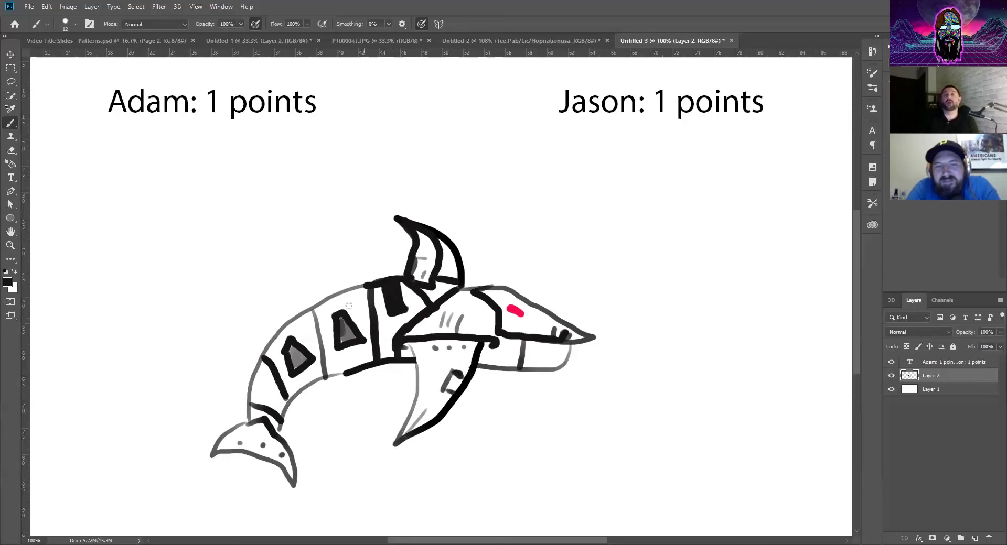
left_click_drag(260, 383, 275, 391)
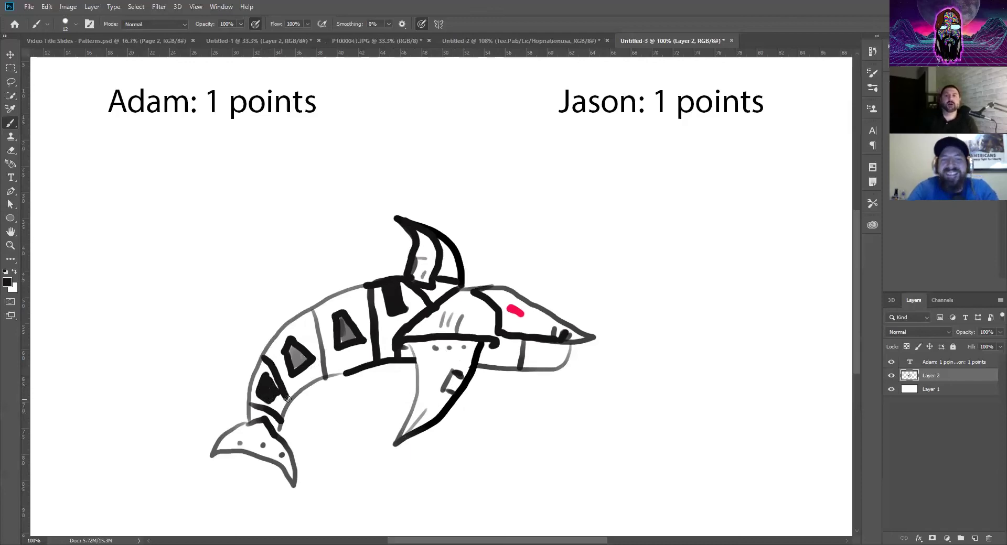
Paint the body triangle black, extend the stripe, and draw the open lower jaw
mouse_move(292, 359)
left_mouse_down()
mouse_move(298, 353)
mouse_move(289, 371)
mouse_move(283, 344)
mouse_move(294, 337)
mouse_move(316, 355)
left_mouse_up()
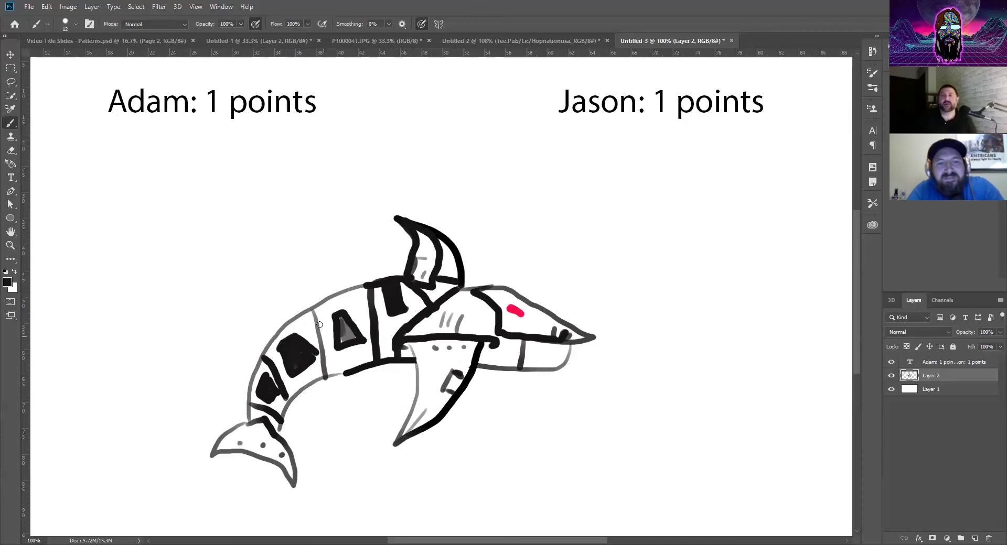
left_click_drag(320, 338, 326, 380)
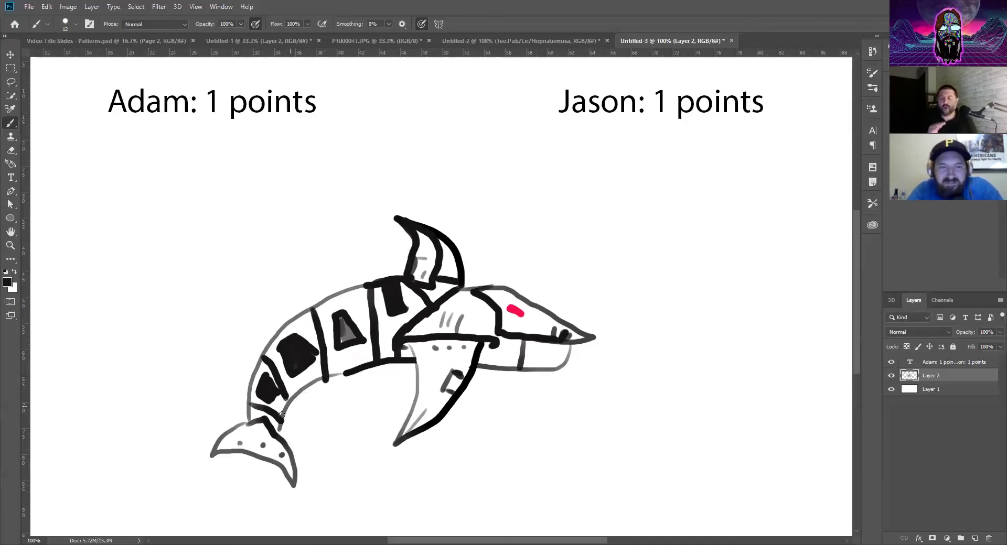
left_click_drag(275, 432, 364, 368)
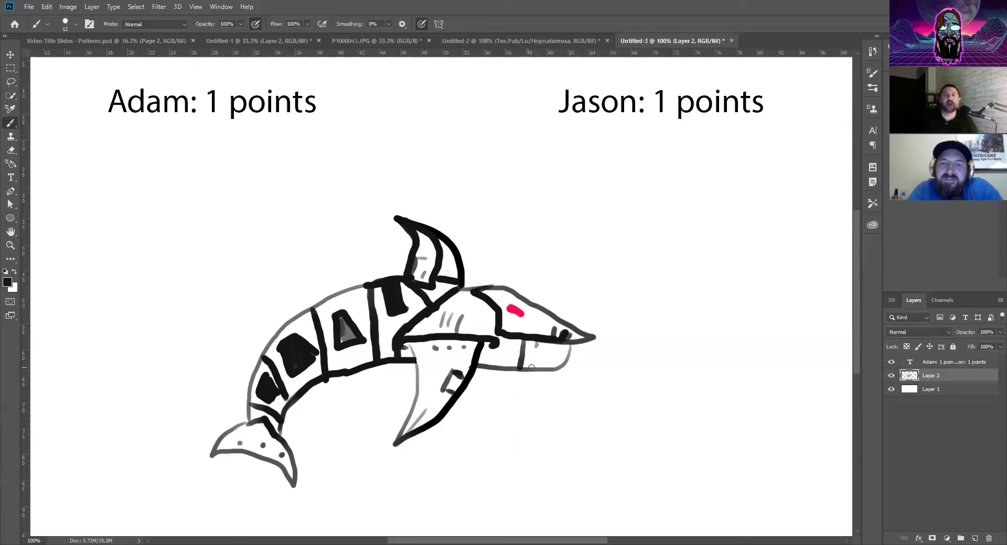
left_click_drag(522, 339, 512, 366)
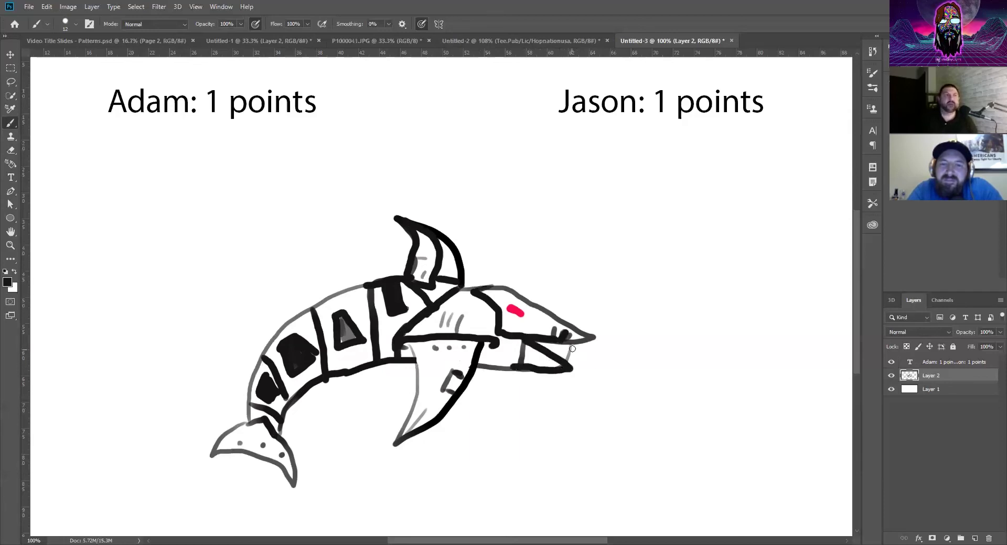
left_click_drag(570, 344, 549, 346)
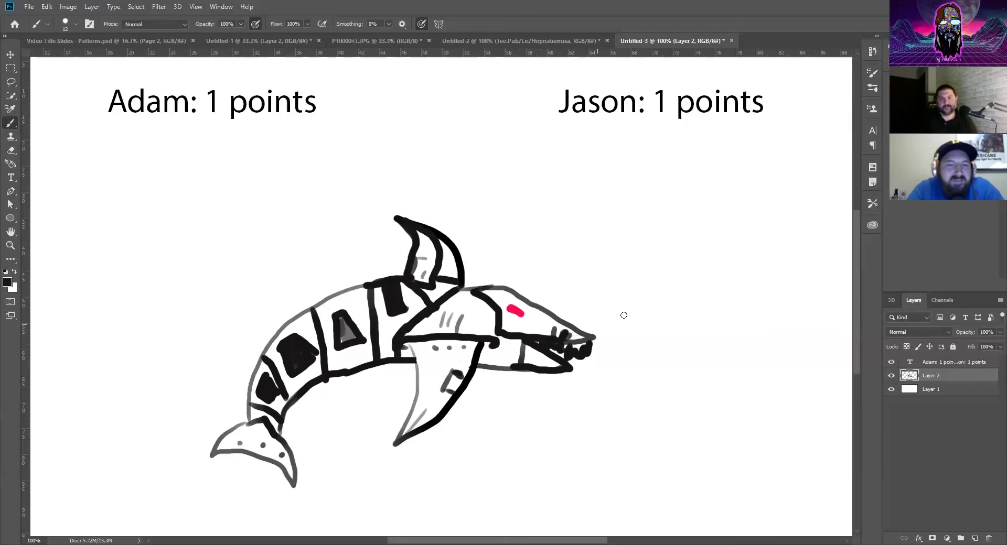
Erase the stray jaw scribbles at the snout, then return to the Brush
key("e")
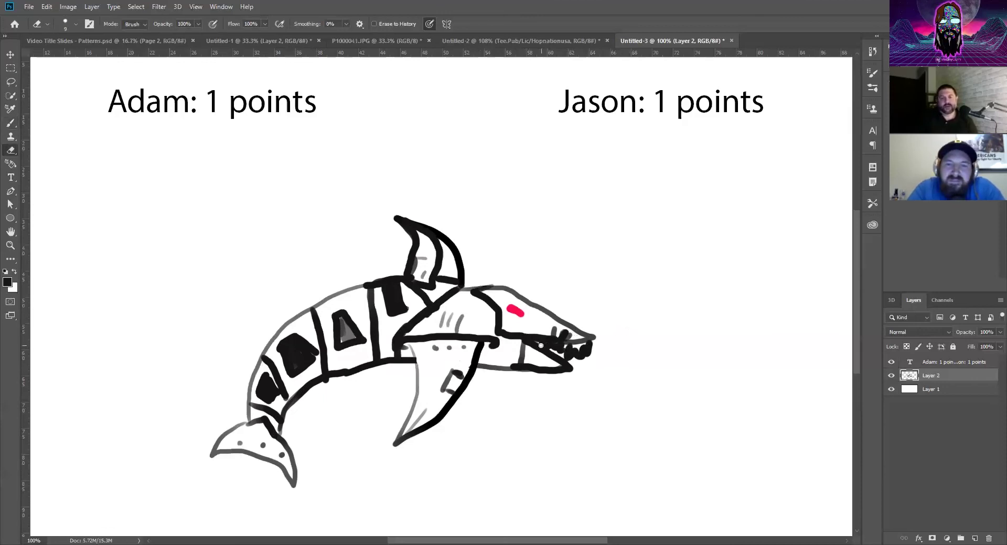
mouse_move(542, 345)
left_mouse_down()
mouse_move(594, 348)
mouse_move(564, 356)
mouse_move(581, 352)
left_mouse_up()
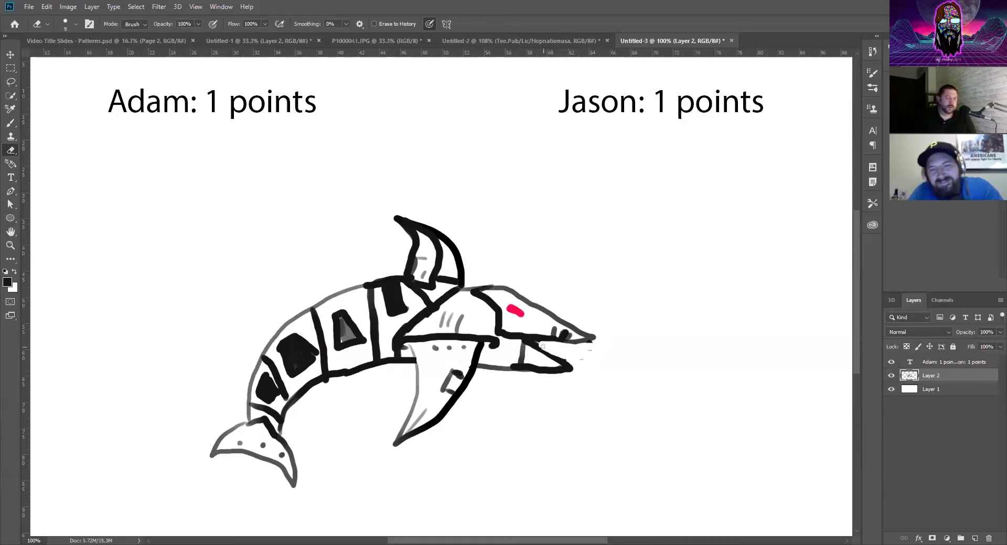
left_click_drag(543, 345, 540, 344)
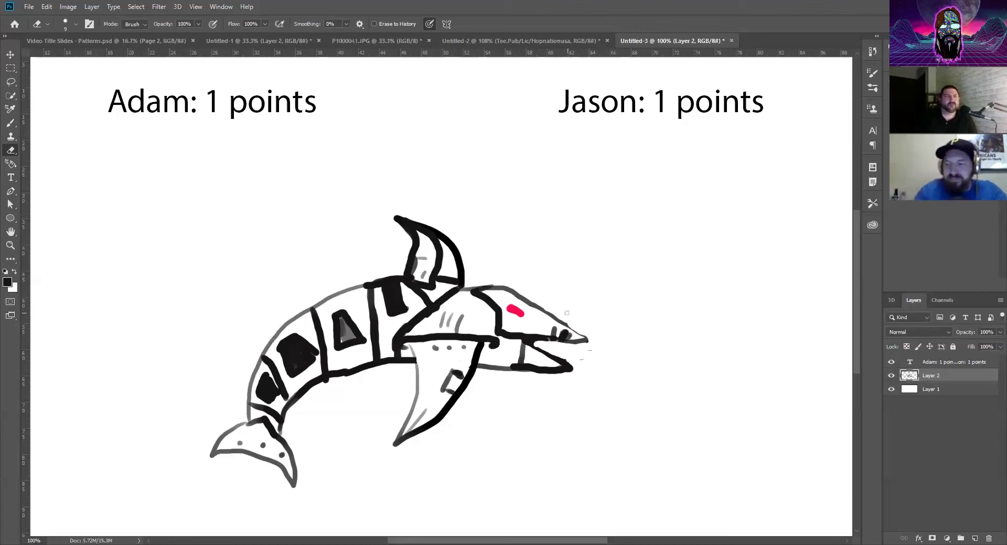
key("b")
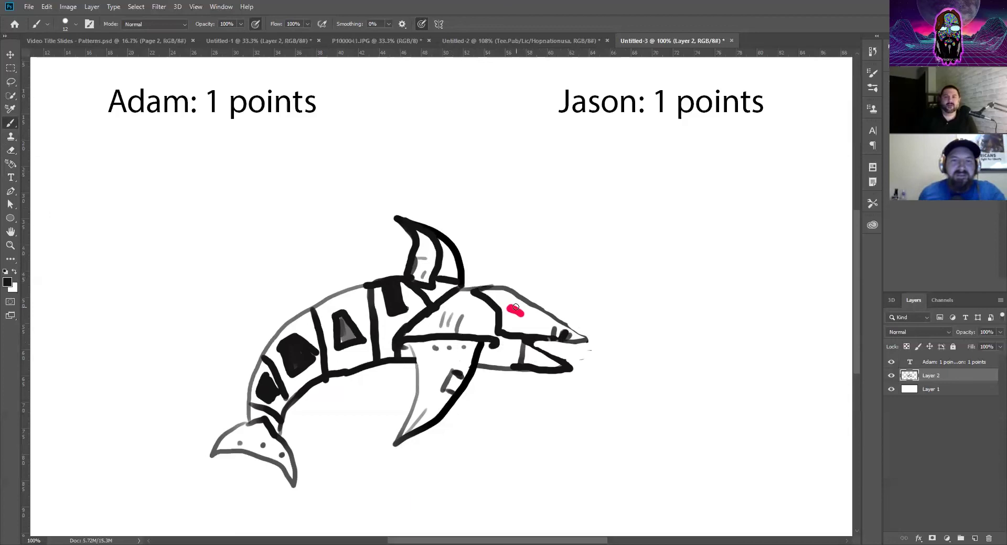
Enlarge the red eye, add grey teeth and a gill mark, and thicken the lower fin edge
left_click_drag(513, 303, 524, 314)
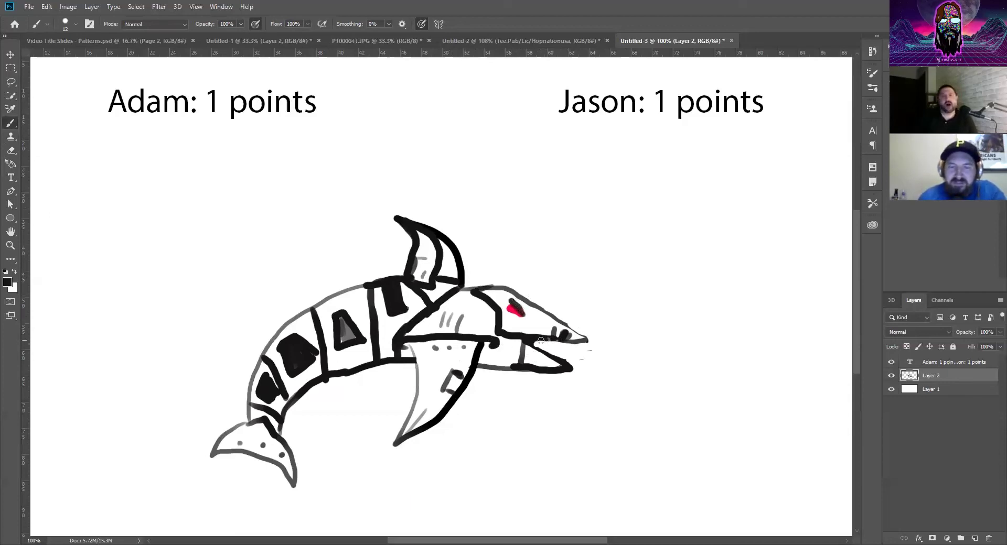
mouse_move(546, 342)
left_mouse_down()
mouse_move(590, 344)
mouse_move(562, 357)
left_mouse_up()
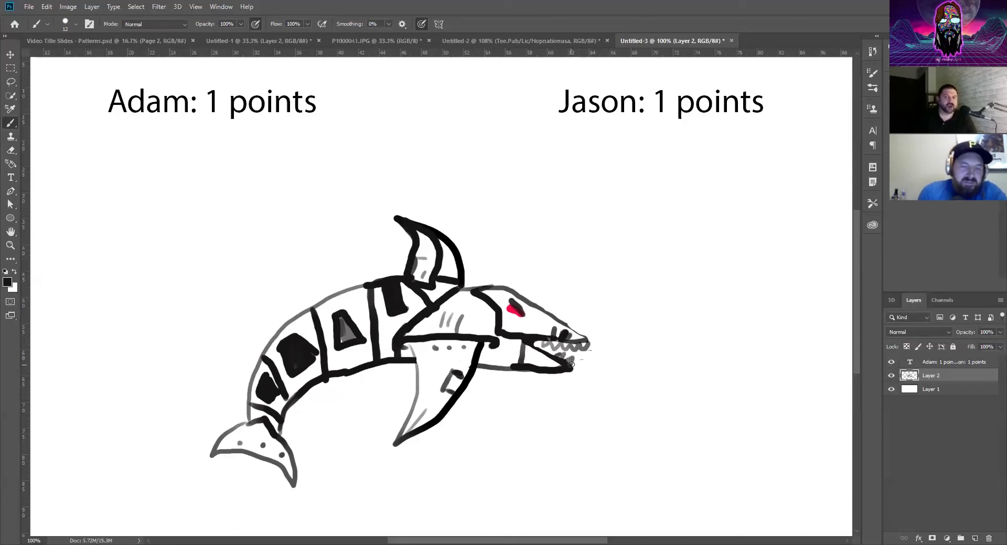
left_click_drag(561, 355, 544, 349)
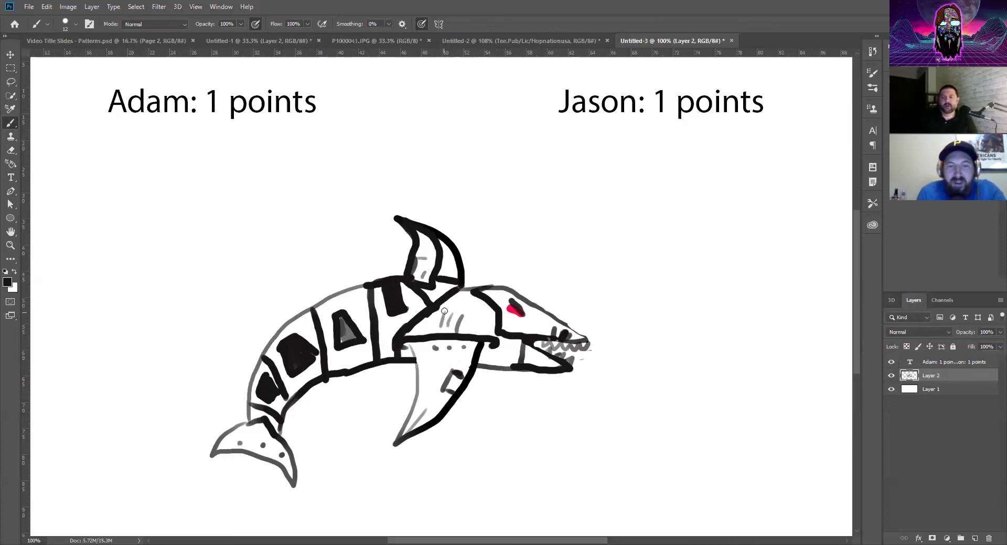
mouse_move(446, 312)
left_mouse_down()
mouse_move(441, 325)
mouse_move(458, 330)
left_mouse_up()
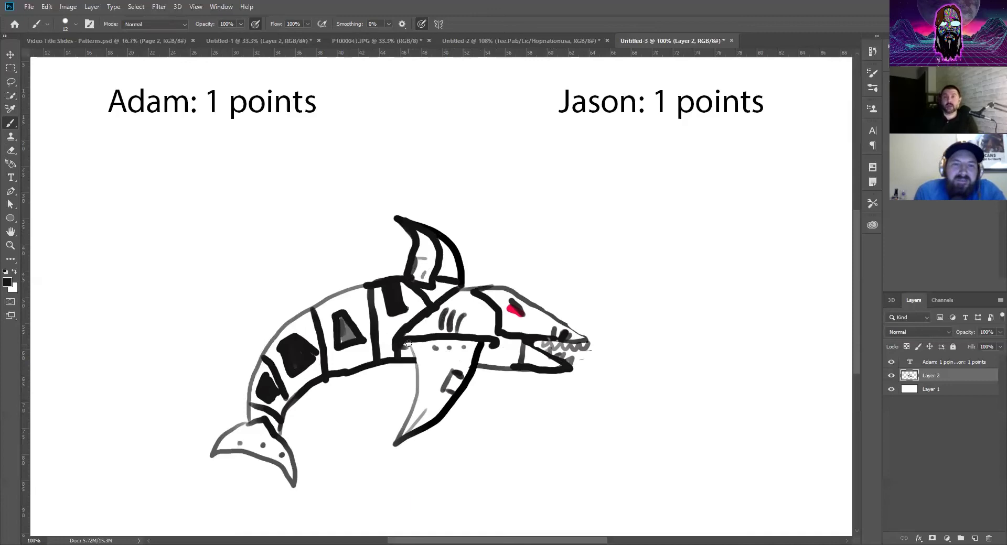
mouse_move(407, 344)
left_mouse_down()
mouse_move(416, 385)
mouse_move(392, 448)
left_mouse_up()
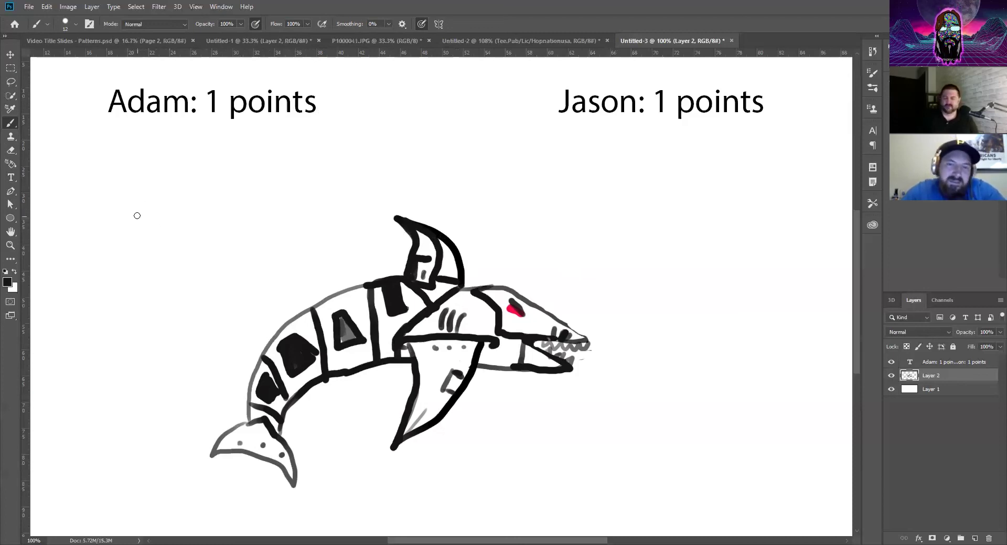
Paint a black blob at the upper left and merge Layer 2 down into Layer 1
mouse_move(134, 215)
left_mouse_down()
mouse_move(164, 214)
mouse_move(145, 201)
mouse_move(137, 233)
mouse_move(157, 224)
mouse_move(137, 224)
mouse_move(146, 197)
mouse_move(162, 231)
mouse_move(139, 232)
left_mouse_up()
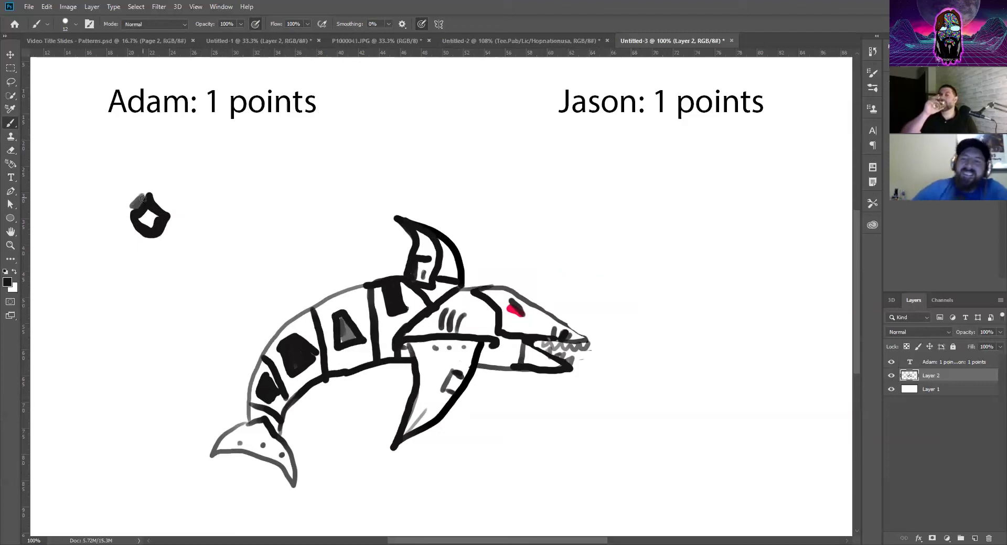
mouse_move(136, 203)
left_mouse_down()
mouse_move(171, 209)
mouse_move(146, 188)
mouse_move(133, 202)
left_mouse_up()
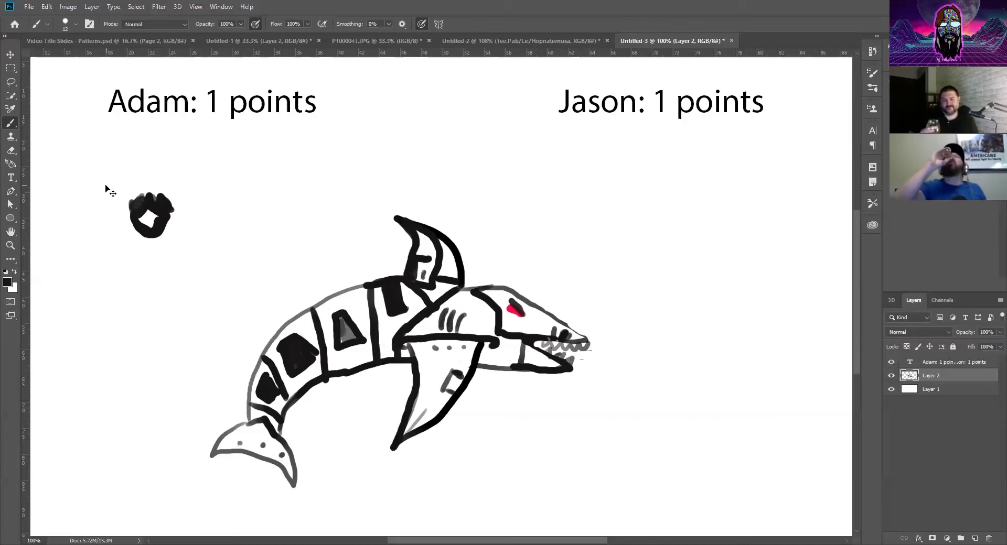
key("ctrl+e")
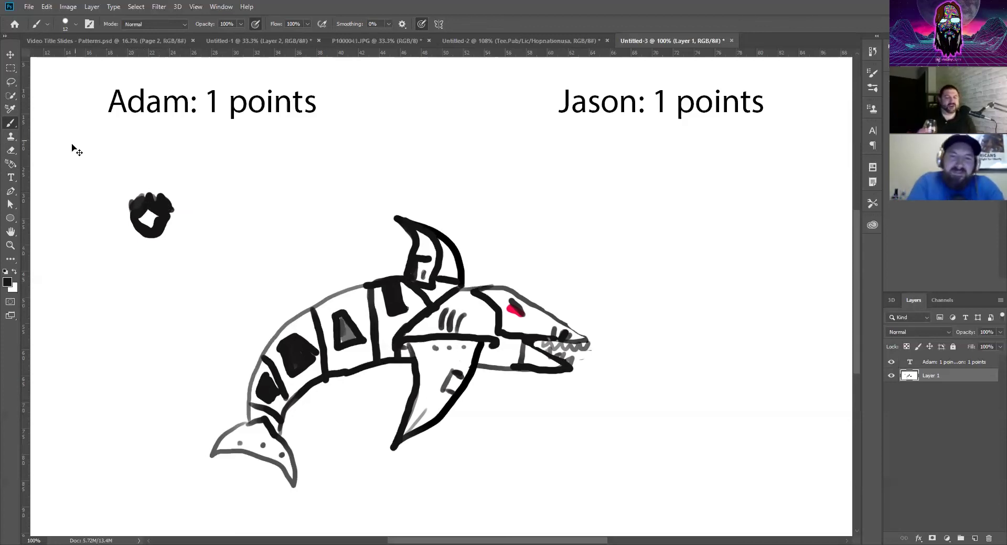
Undo the merge and sketch the figure's goggled head, shoulder line and torso centre line
key("ctrl+z")
key("ctrl+z")
key("ctrl+z")
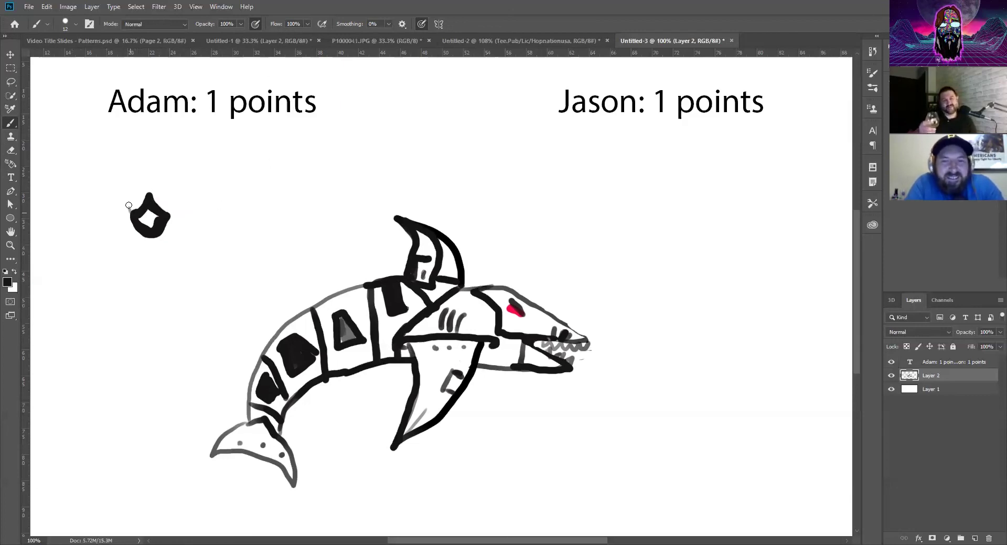
mouse_move(130, 208)
left_mouse_down()
mouse_move(169, 188)
mouse_move(174, 218)
mouse_move(142, 197)
mouse_move(170, 203)
mouse_move(160, 171)
mouse_move(175, 189)
mouse_move(155, 175)
mouse_move(135, 177)
mouse_move(129, 212)
mouse_move(149, 149)
left_mouse_up()
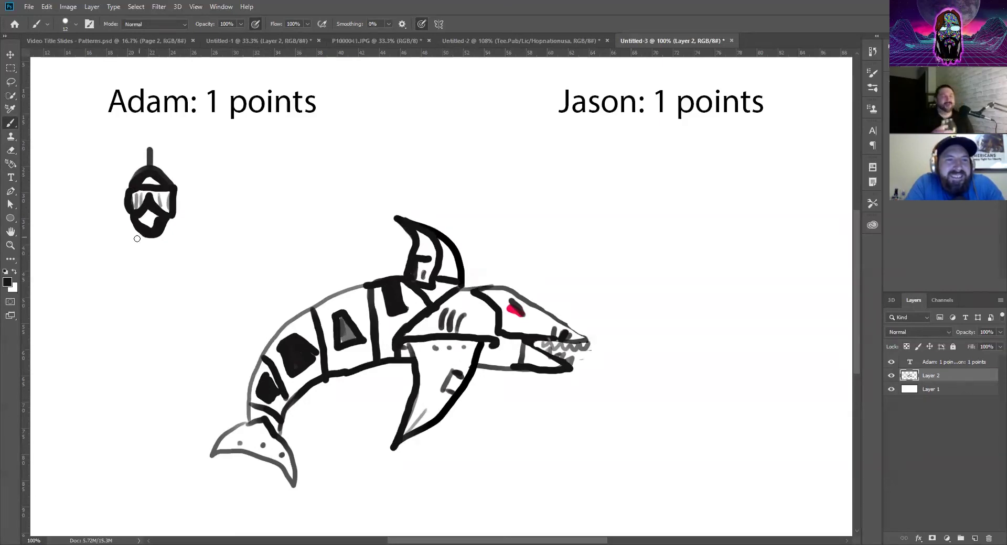
mouse_move(138, 233)
left_mouse_down()
mouse_move(121, 249)
mouse_move(169, 236)
mouse_move(183, 252)
left_mouse_up()
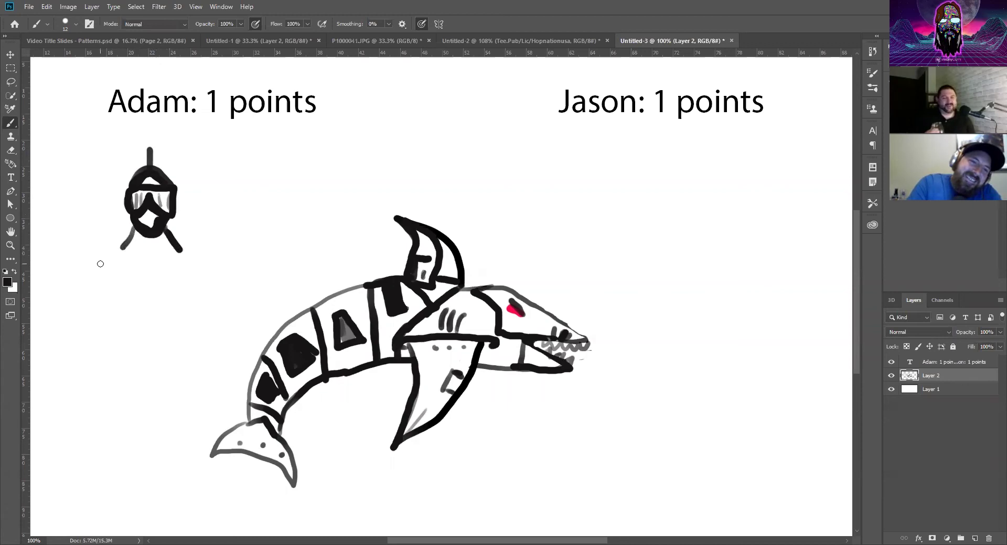
mouse_move(100, 260)
left_mouse_down()
mouse_move(210, 260)
mouse_move(203, 318)
mouse_move(157, 308)
mouse_move(115, 318)
mouse_move(95, 271)
mouse_move(100, 256)
left_mouse_up()
left_click_drag(159, 274, 158, 301)
Add fin-shaped arms, the torso's right side, and loops with legs below them
mouse_move(203, 254)
left_mouse_down()
mouse_move(213, 239)
mouse_move(265, 269)
mouse_move(209, 267)
left_mouse_up()
mouse_move(114, 247)
left_mouse_down()
mouse_move(90, 239)
mouse_move(48, 262)
mouse_move(111, 273)
mouse_move(57, 311)
mouse_move(73, 323)
mouse_move(102, 313)
left_mouse_up()
mouse_move(211, 307)
left_mouse_down()
mouse_move(236, 330)
mouse_move(246, 271)
left_mouse_up()
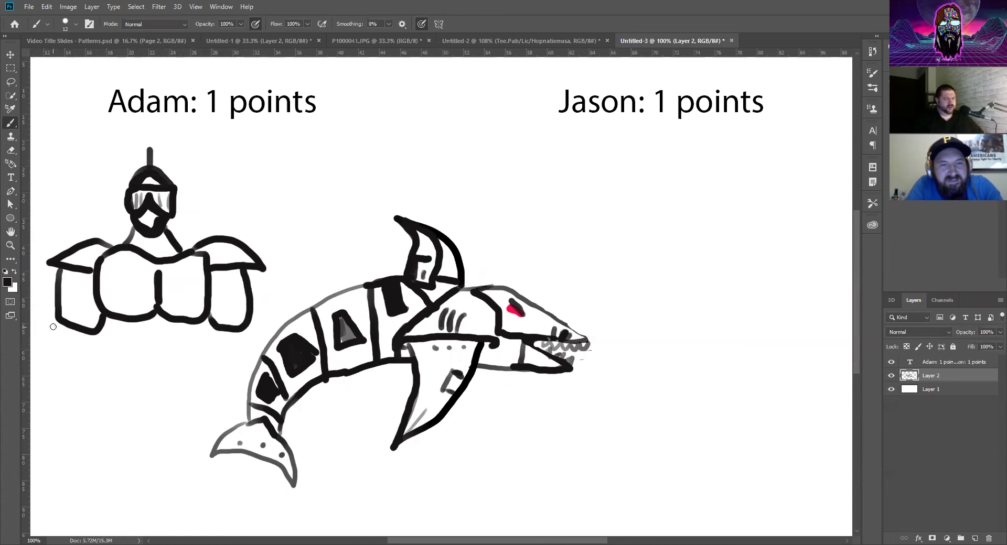
mouse_move(53, 326)
left_mouse_down()
mouse_move(54, 360)
mouse_move(79, 377)
mouse_move(90, 333)
left_mouse_up()
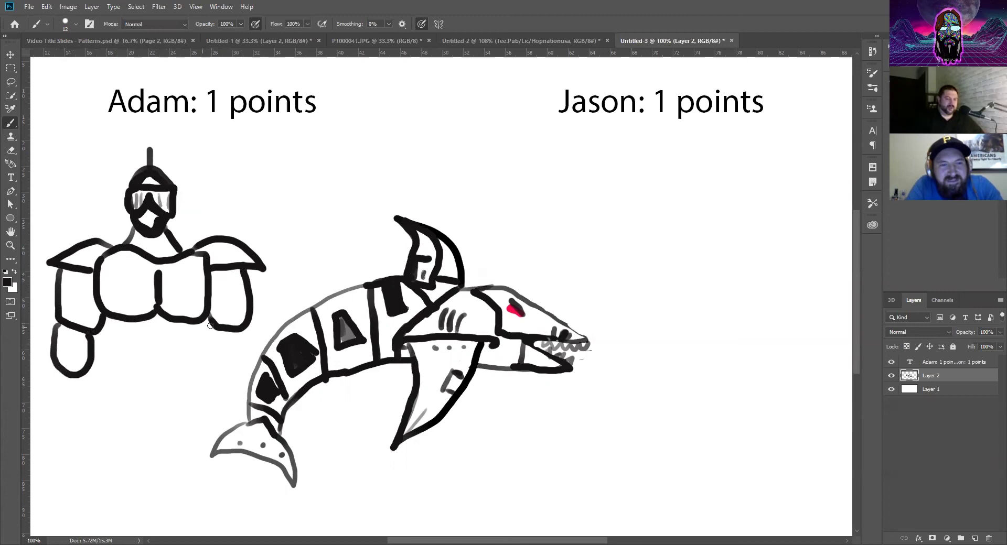
mouse_move(216, 328)
left_mouse_down()
mouse_move(217, 369)
mouse_move(253, 346)
mouse_move(236, 334)
left_mouse_up()
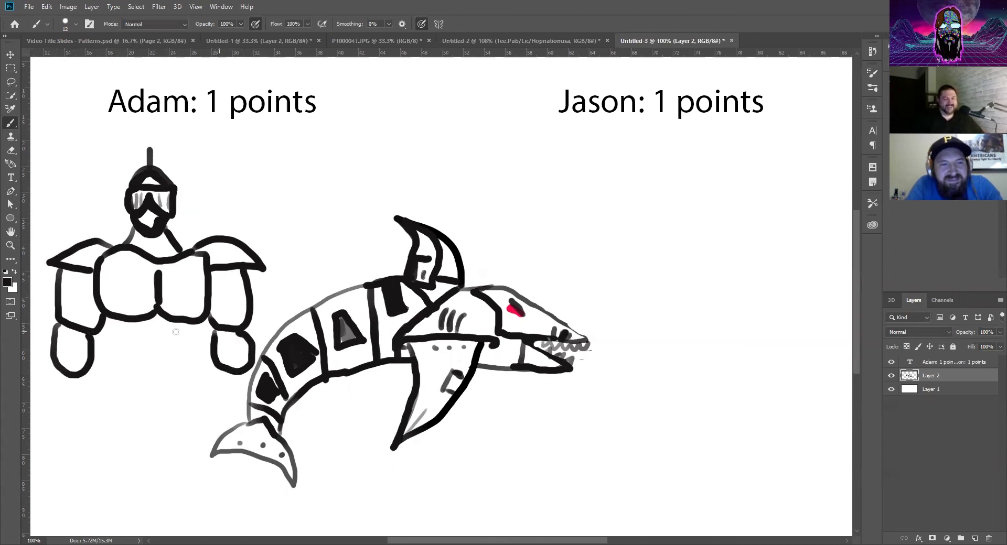
mouse_move(50, 371)
left_mouse_down()
mouse_move(96, 372)
mouse_move(52, 372)
mouse_move(63, 415)
left_mouse_up()
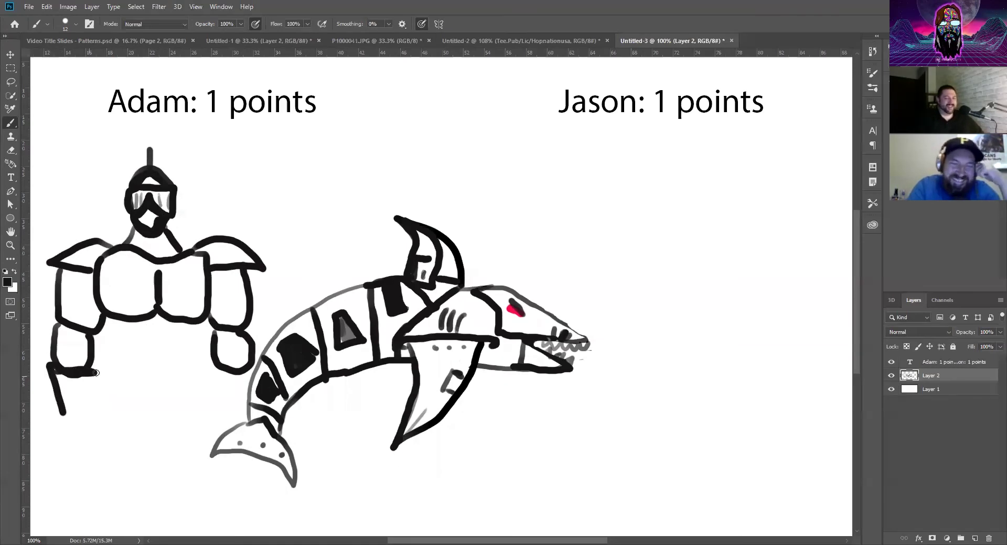
mouse_move(94, 383)
left_mouse_down()
mouse_move(93, 418)
mouse_move(50, 447)
mouse_move(98, 453)
mouse_move(92, 432)
mouse_move(110, 437)
left_mouse_up()
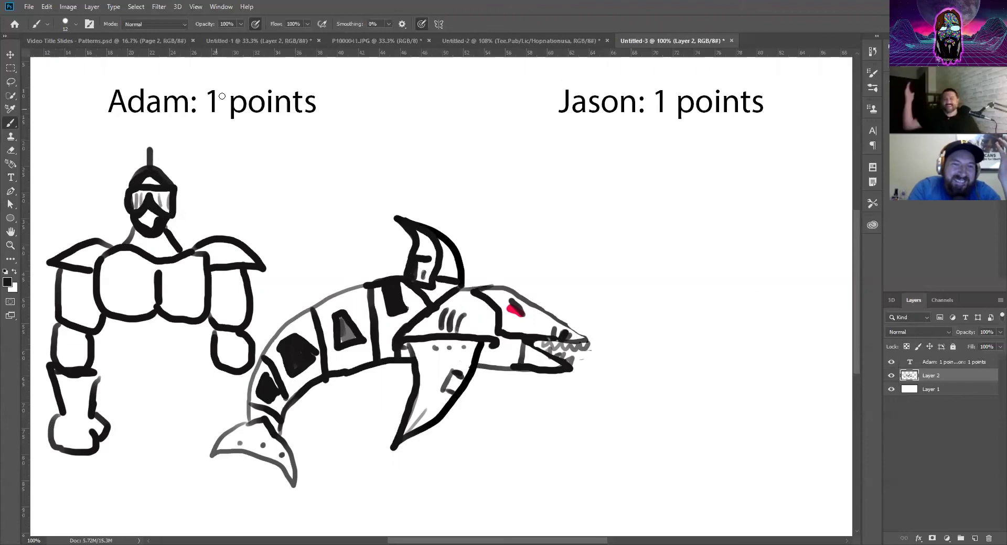
Edit the heading text so Adam's and Jason's scores both read 1.5 points
left_click(10, 177)
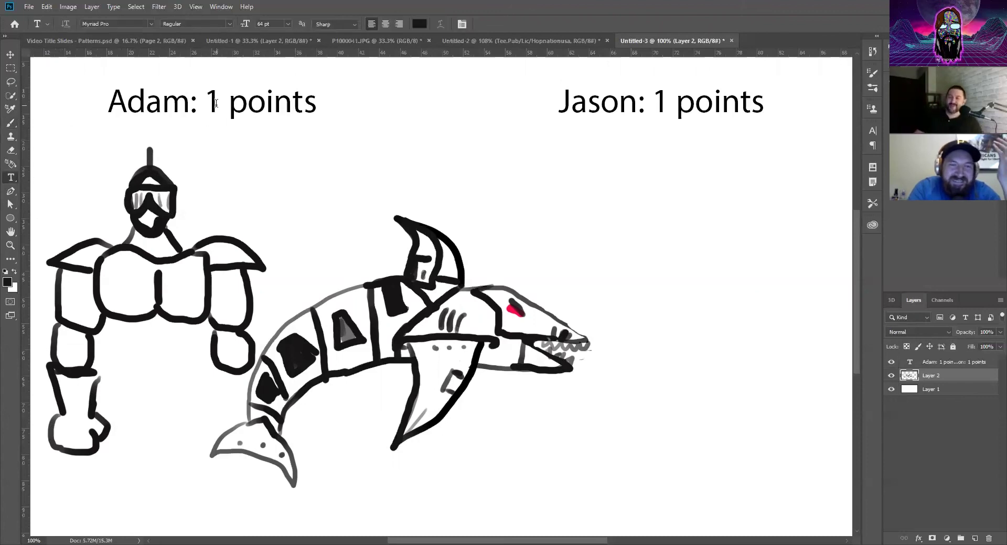
left_click(223, 103)
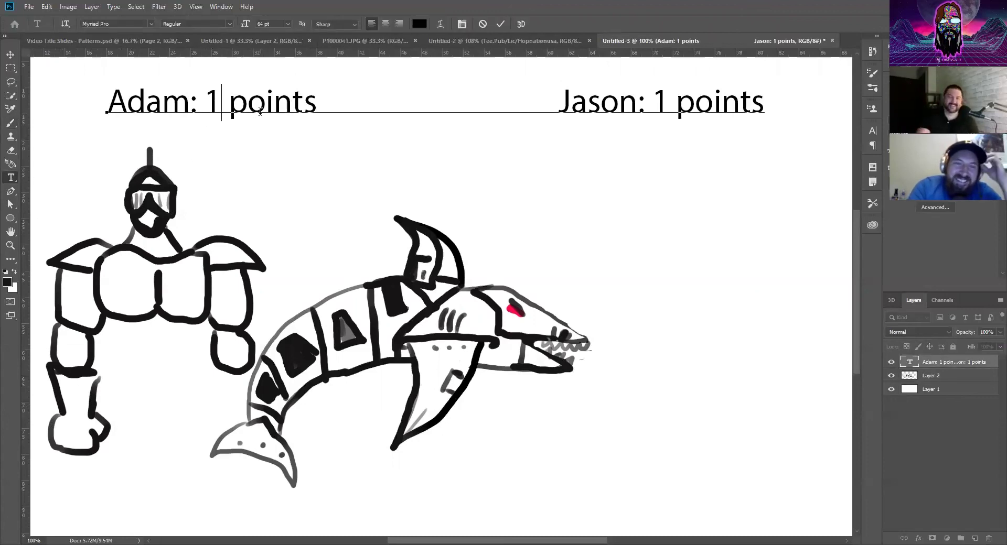
key("BackSpace")
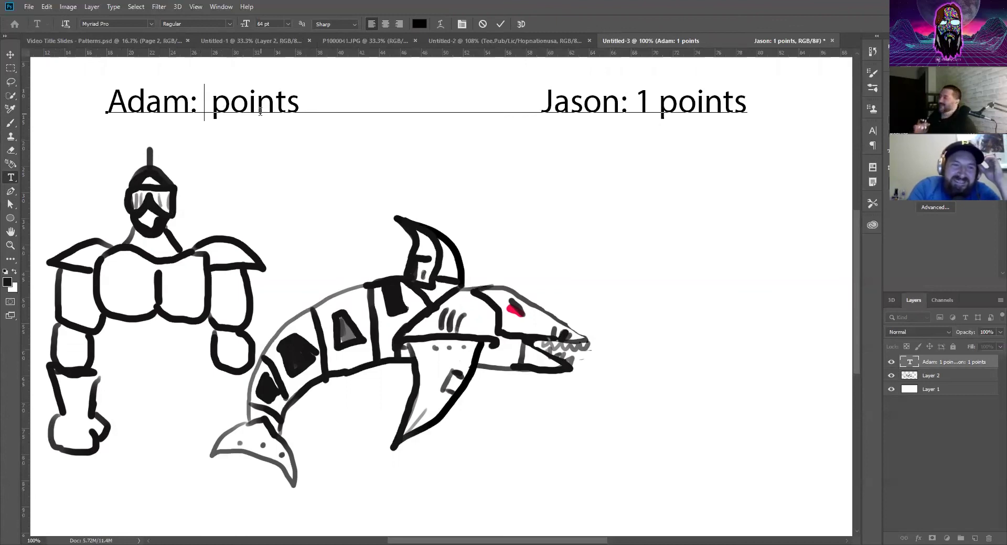
type("1")
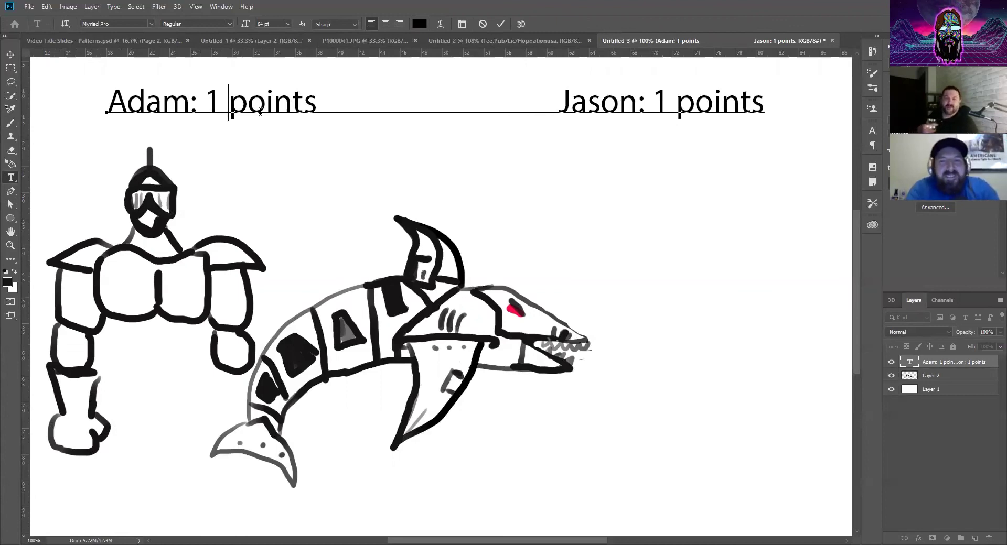
type(".5")
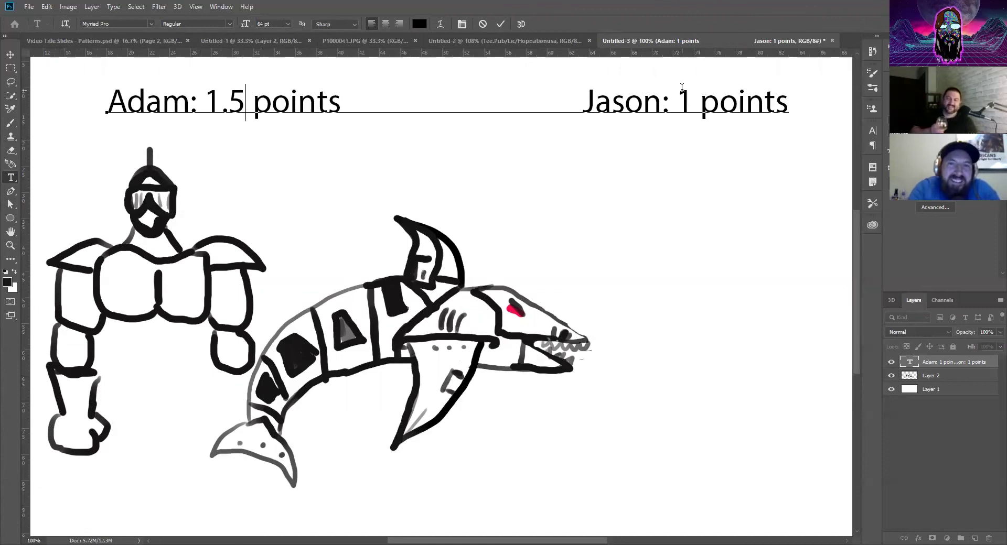
left_click_drag(676, 102, 691, 104)
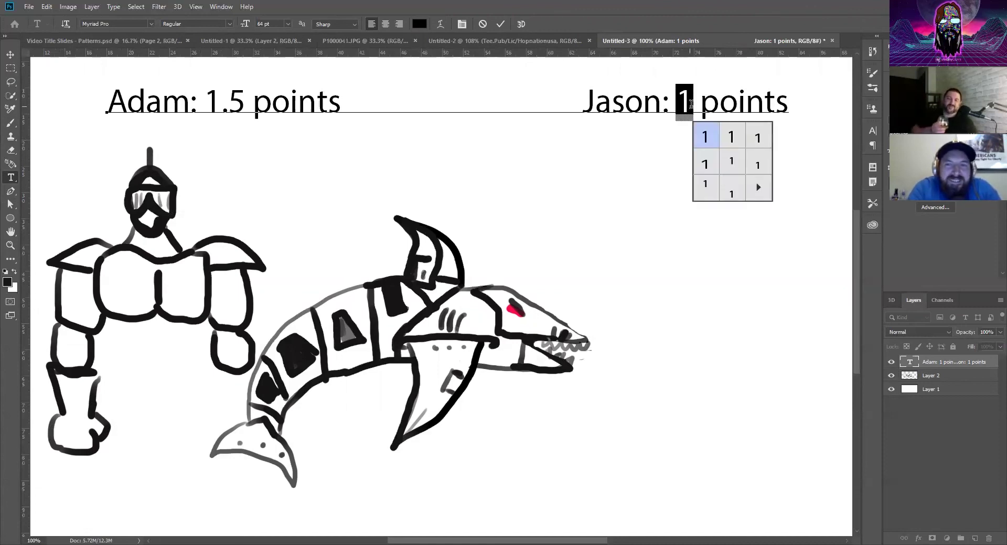
type(".5")
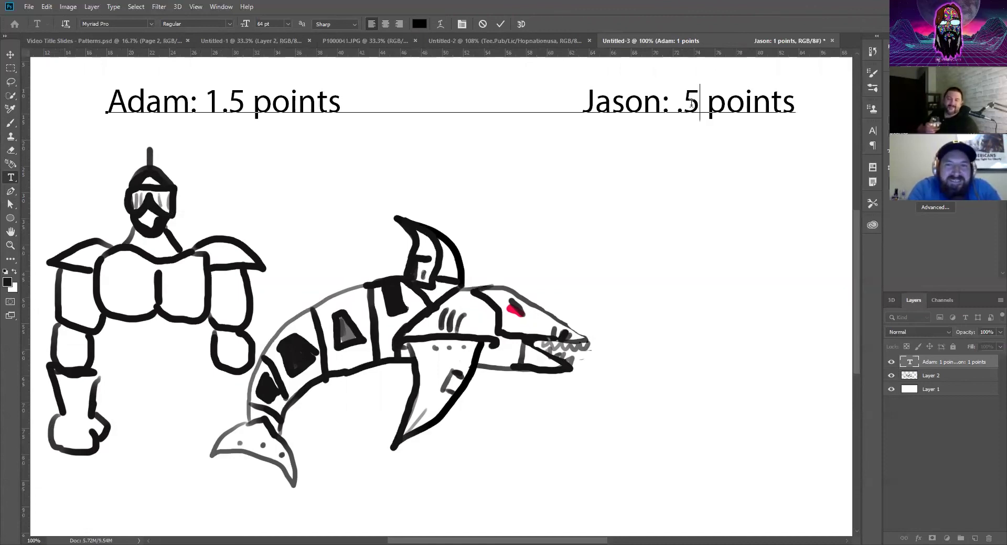
key("Left")
key("Left")
type("1")
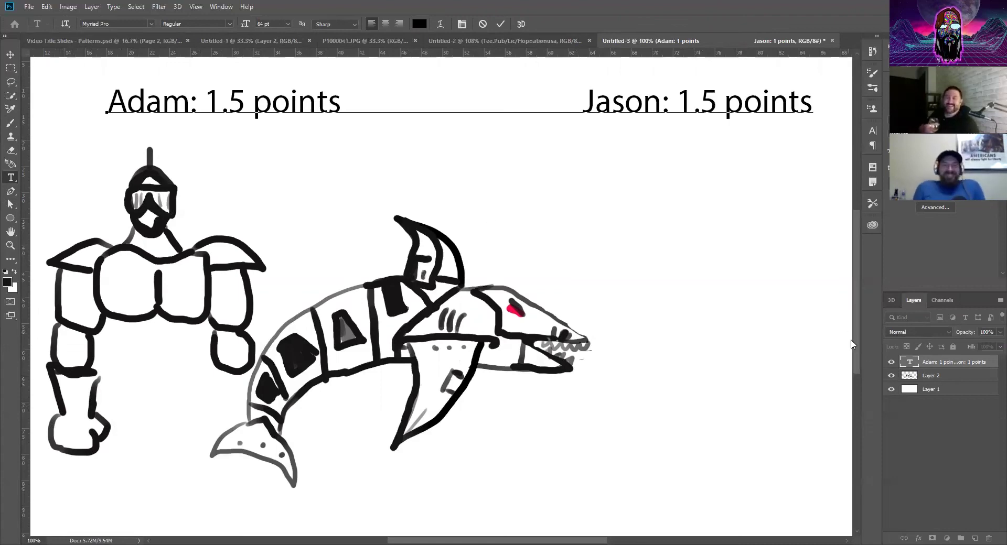
left_click(933, 376)
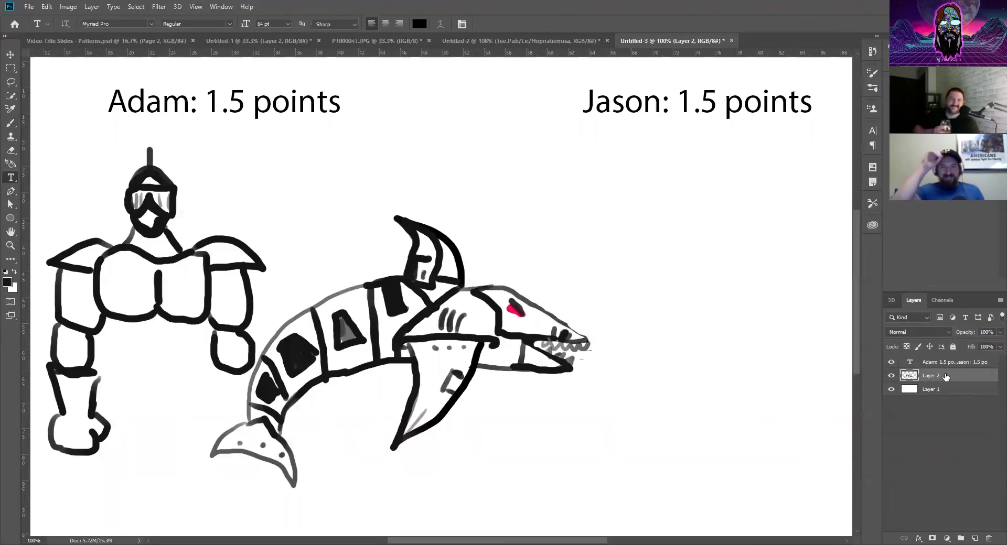
Delete Layer 2 with the robot and shark drawings, confirming with Yes
left_click(990, 536)
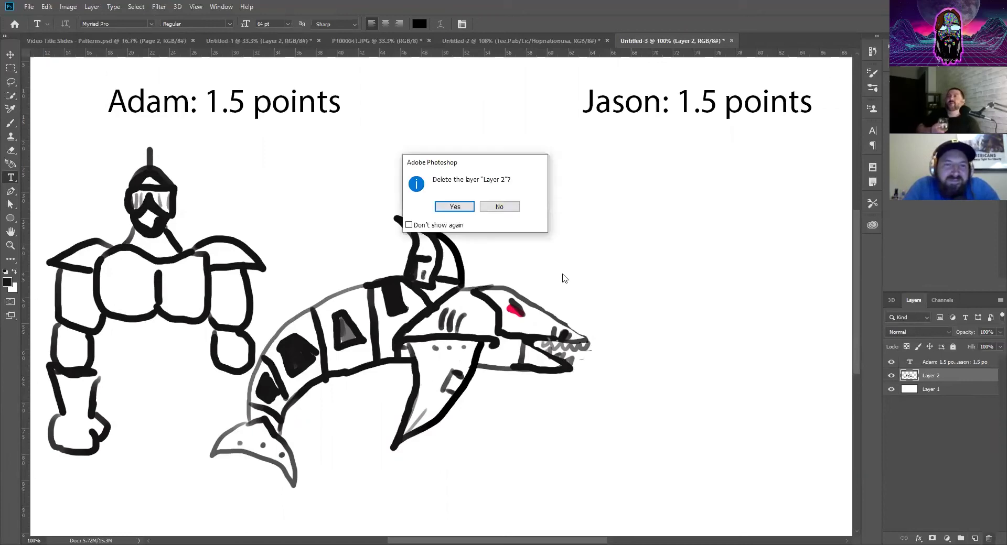
left_click(455, 206)
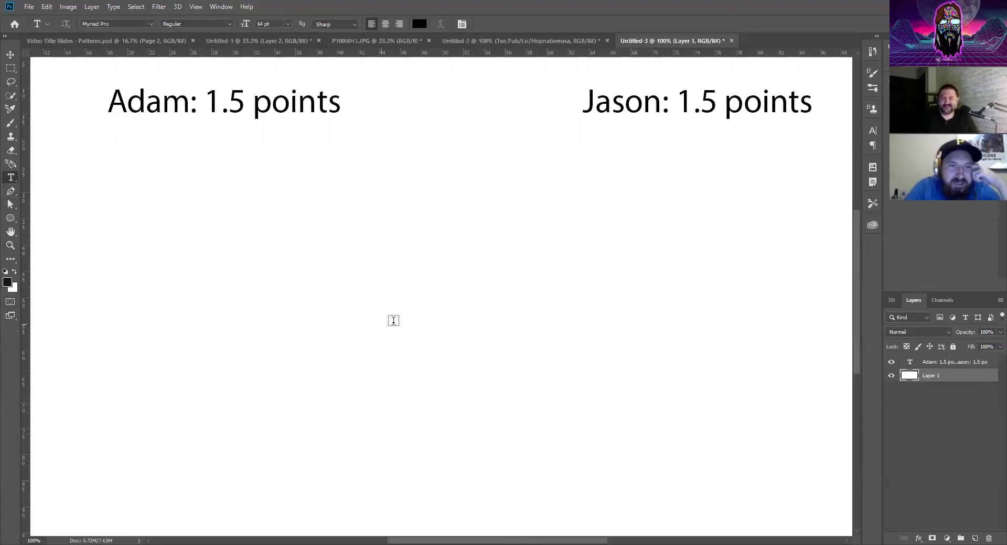
Paint a thick medium-gray figure-eight road below the scoreboard with a 31 px brush
key("b")
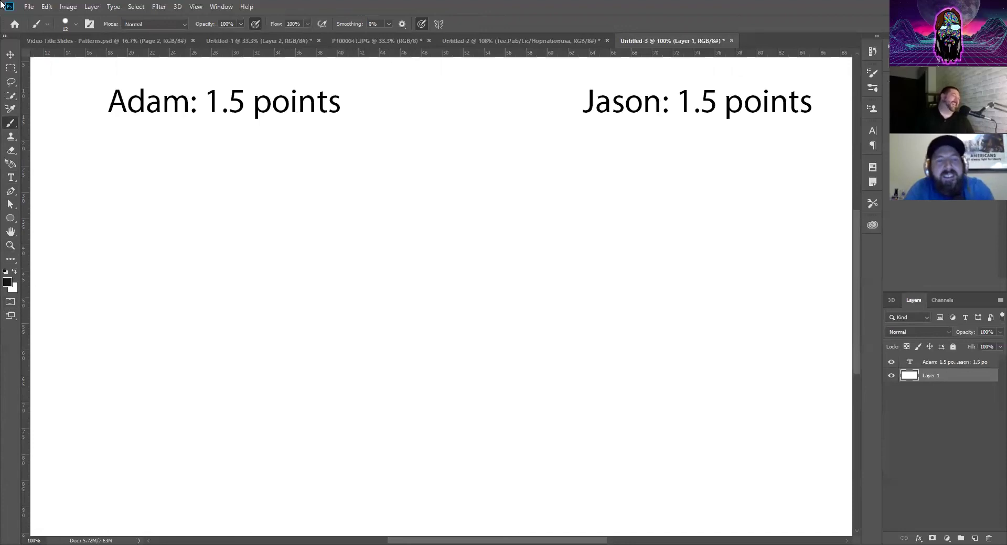
left_click(74, 22)
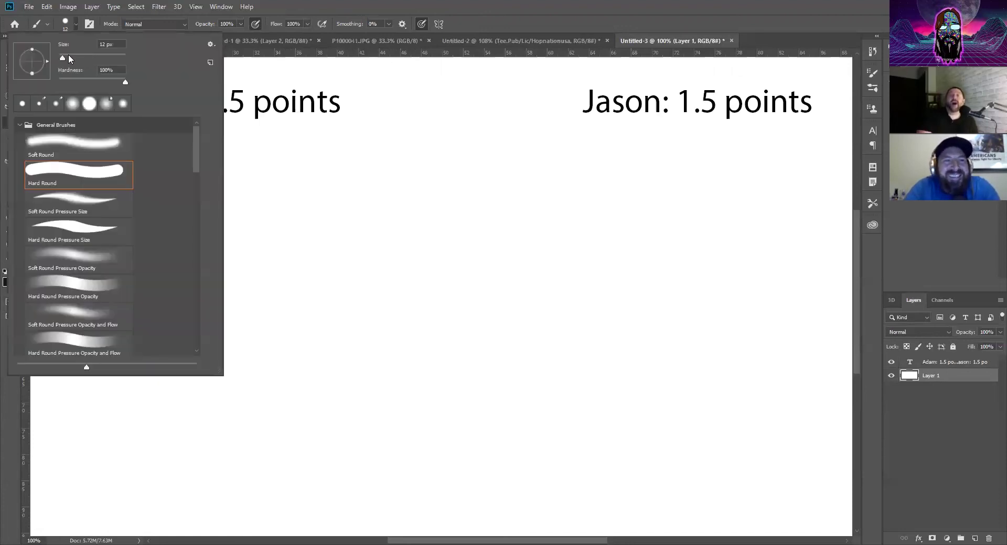
left_click(68, 57)
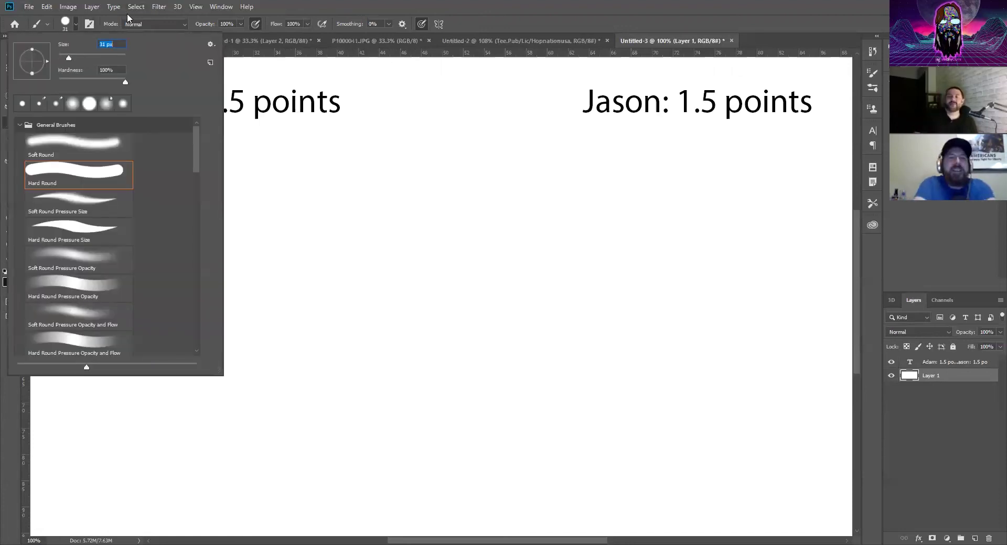
key("Return")
left_click(8, 282)
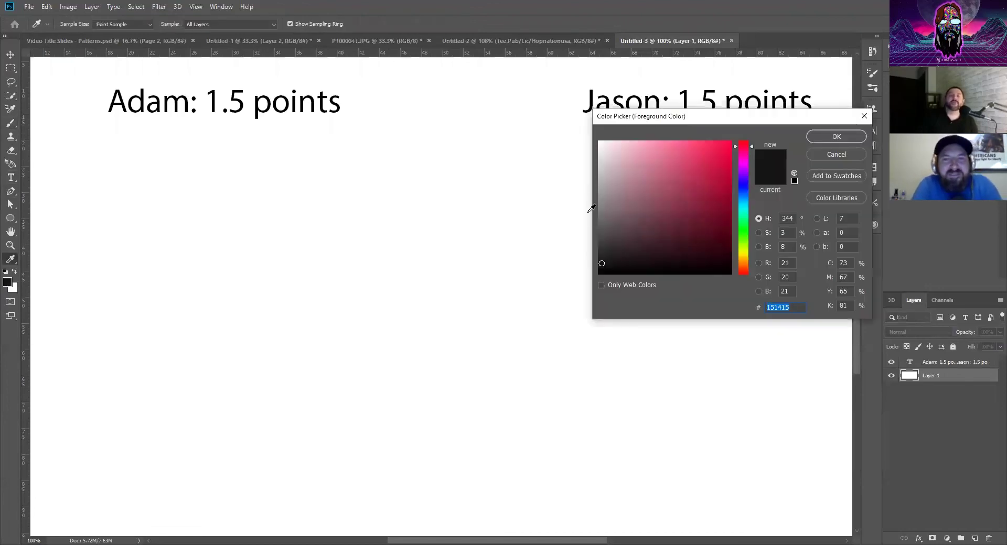
left_click_drag(598, 267, 598, 212)
left_click(834, 138)
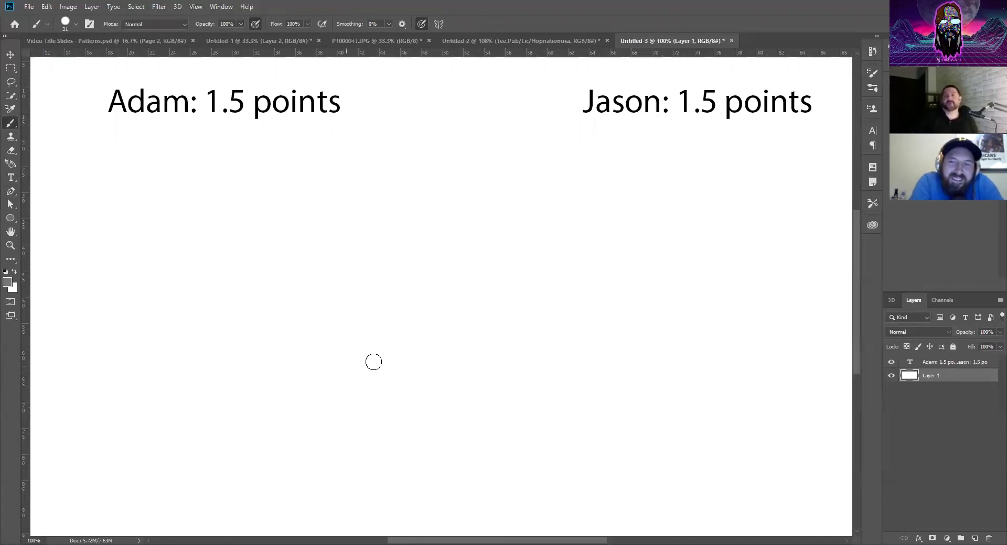
mouse_move(424, 335)
left_mouse_down()
mouse_move(283, 284)
mouse_move(557, 372)
mouse_move(602, 321)
mouse_move(548, 285)
mouse_move(472, 301)
mouse_move(419, 328)
left_mouse_up()
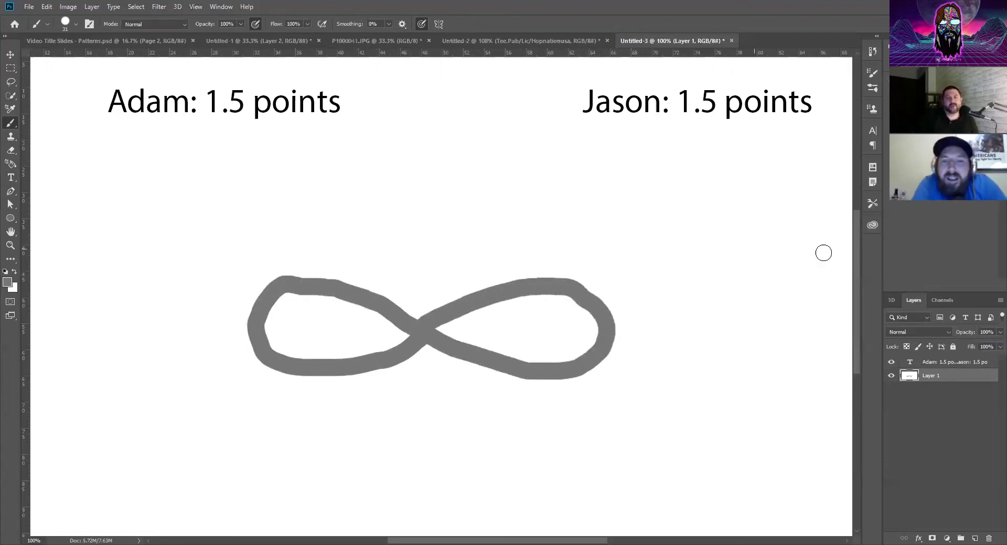
Change the paint colour to bright yellow and shrink the brush for thin dashes
left_click(7, 282)
left_click(744, 253)
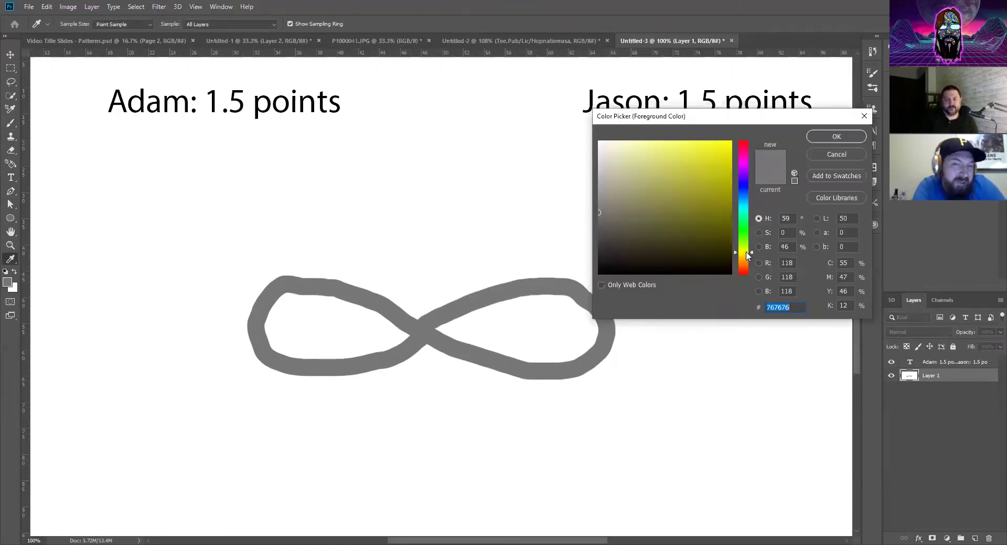
left_click(697, 142)
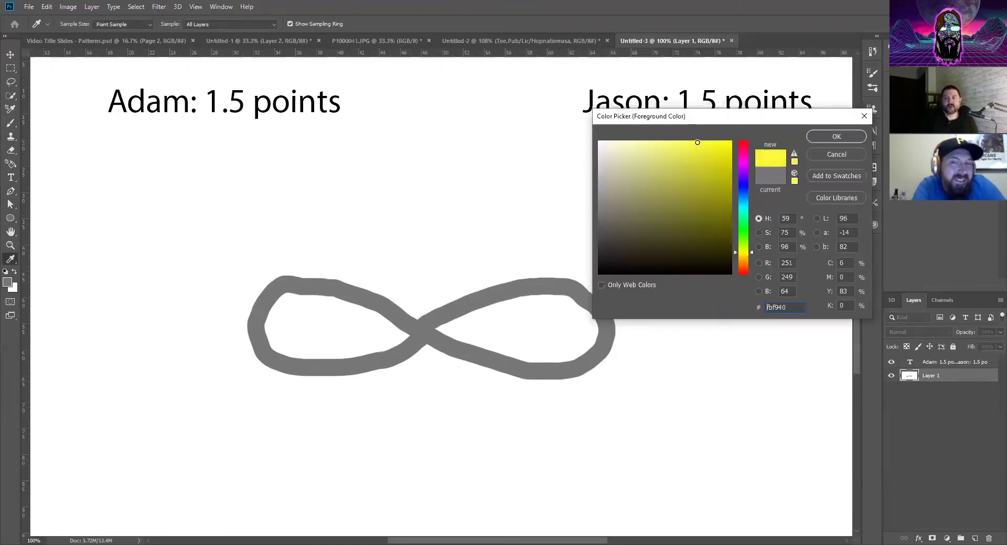
left_click(837, 137)
left_click(74, 21)
left_click_drag(63, 58, 61, 61)
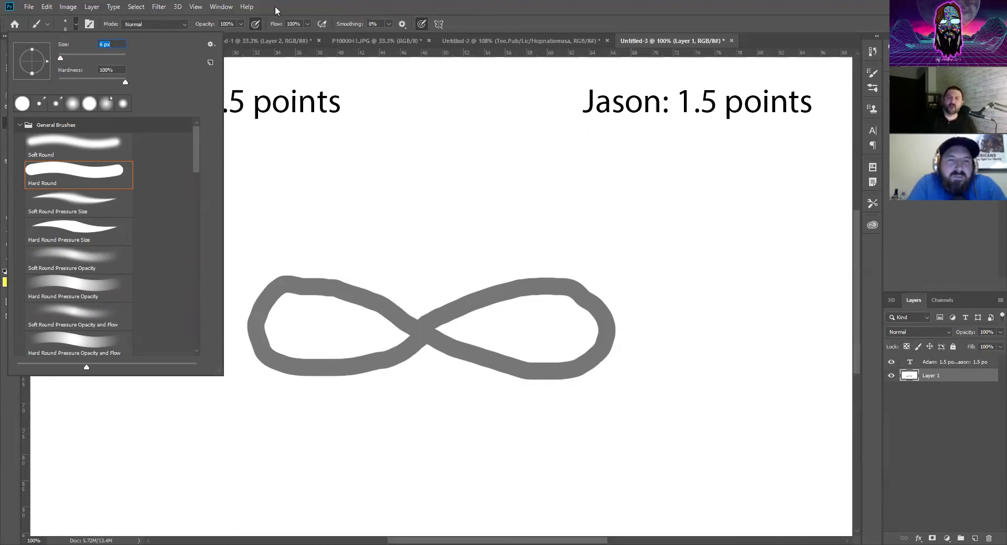
Paint yellow dashes along the road's left loop and past the crossing, then select Adam's score digit
key("Return")
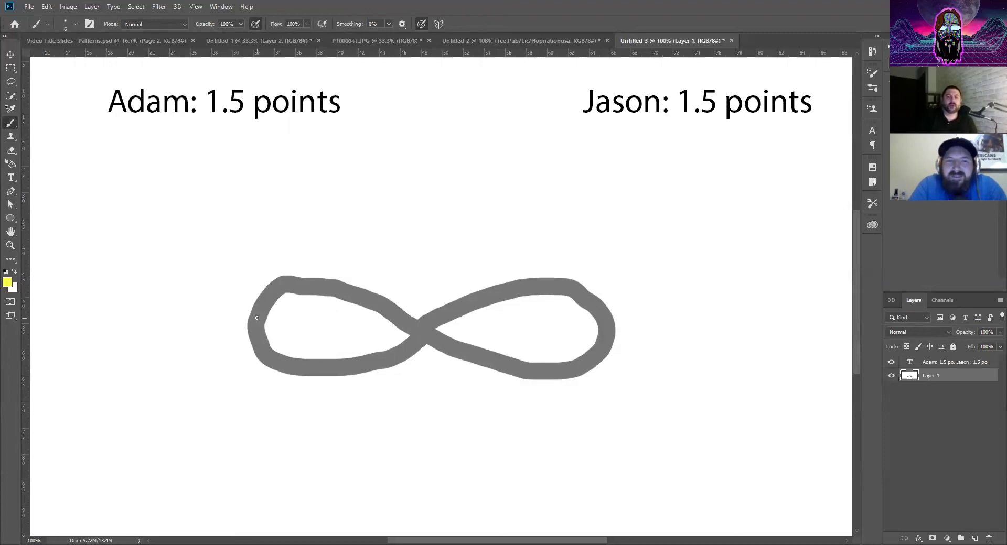
left_click_drag(261, 311, 258, 318)
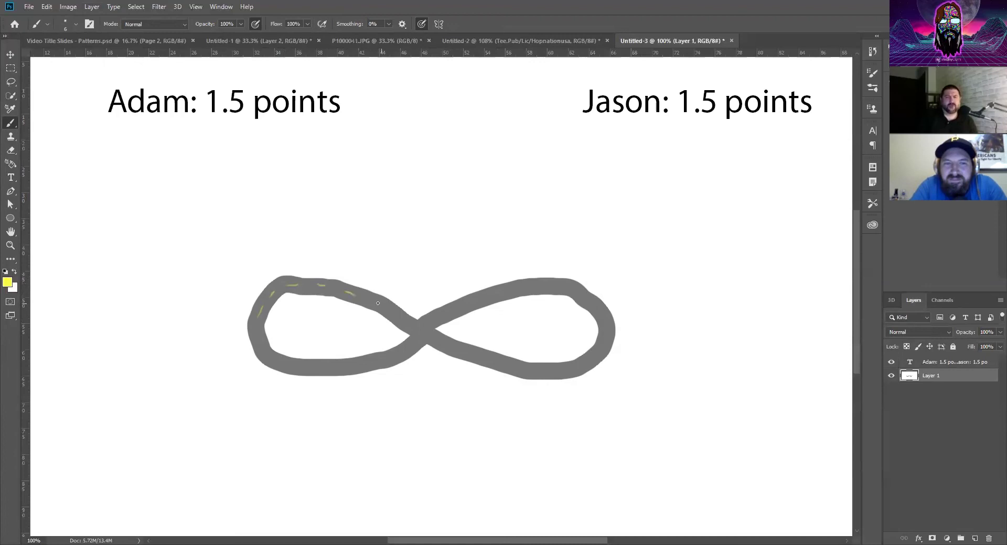
left_click_drag(398, 317, 408, 323)
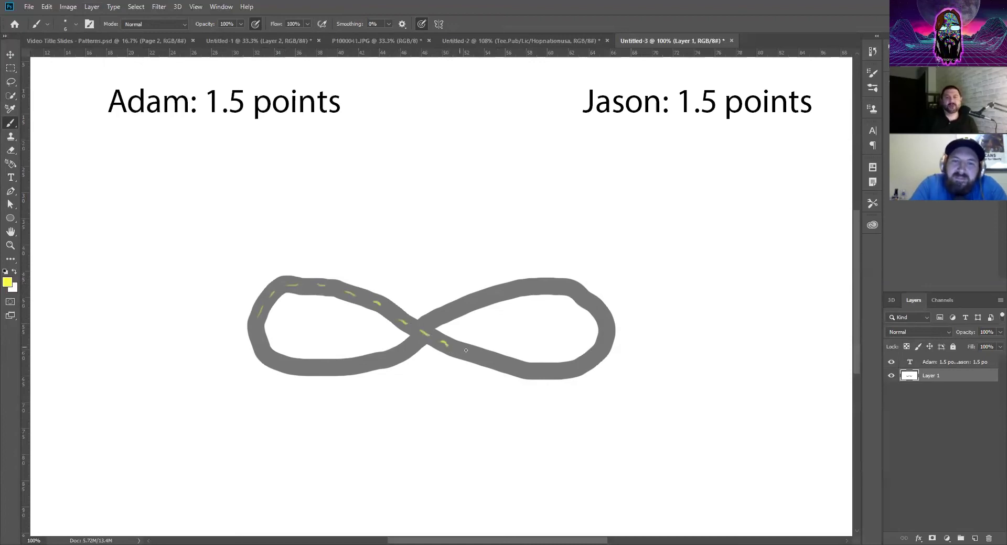
left_click_drag(466, 354, 476, 358)
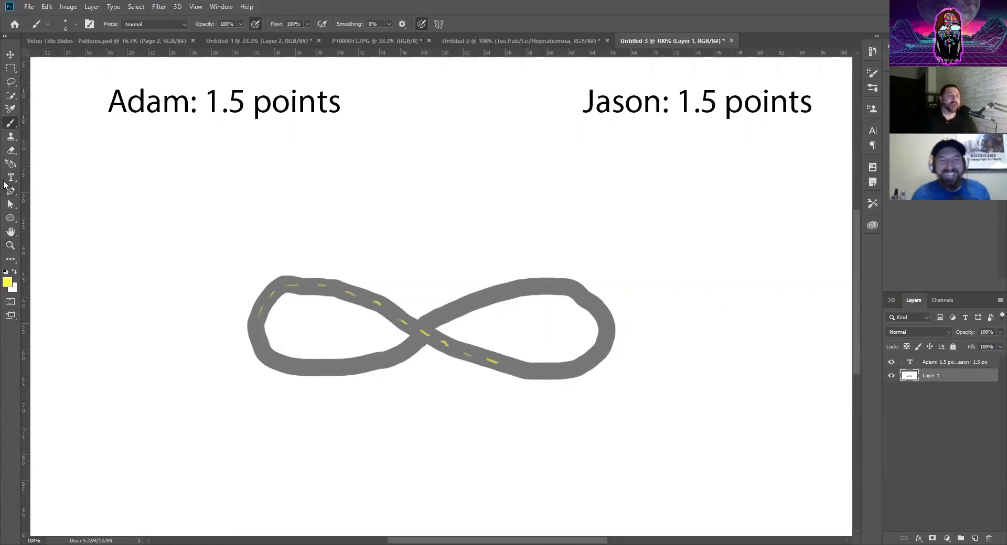
left_click(10, 177)
left_click_drag(223, 104, 206, 104)
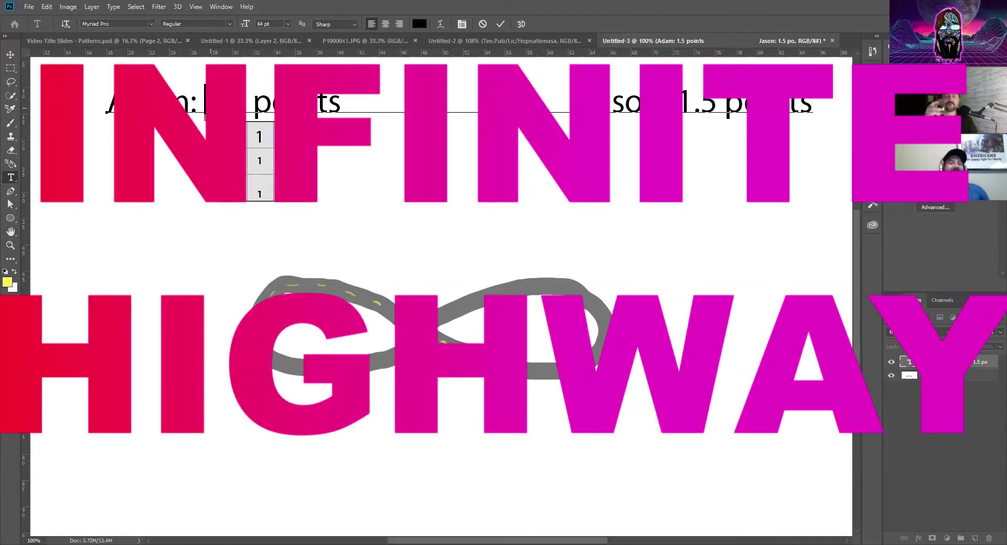
Commit the text edit and select the 1 in Jason's score to make it 4.5
left_click(366, 146)
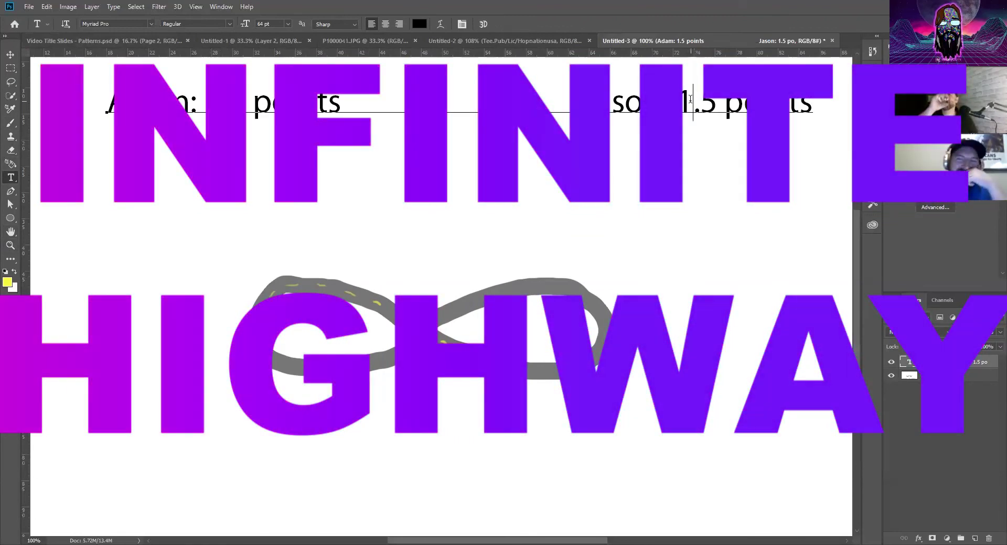
left_click_drag(692, 101, 681, 103)
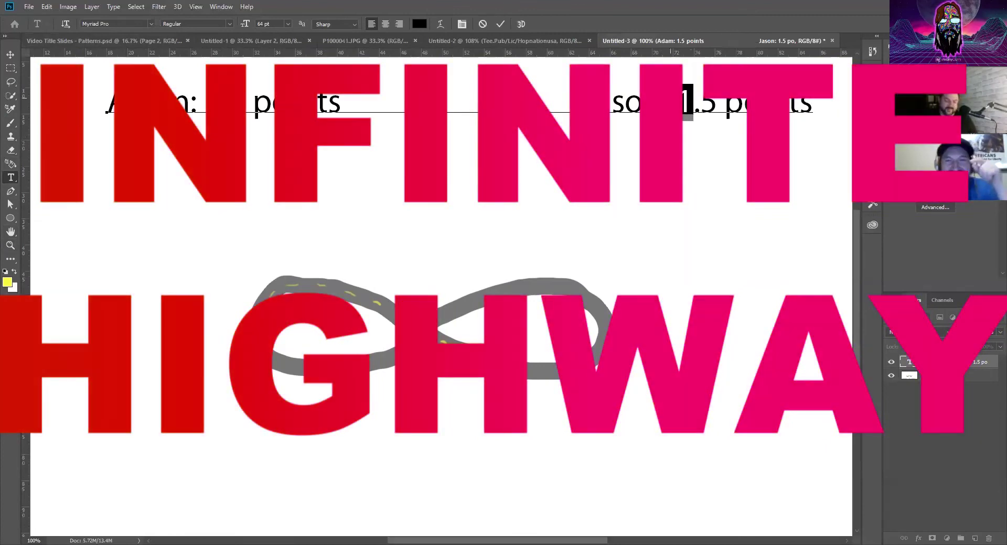
type("4")
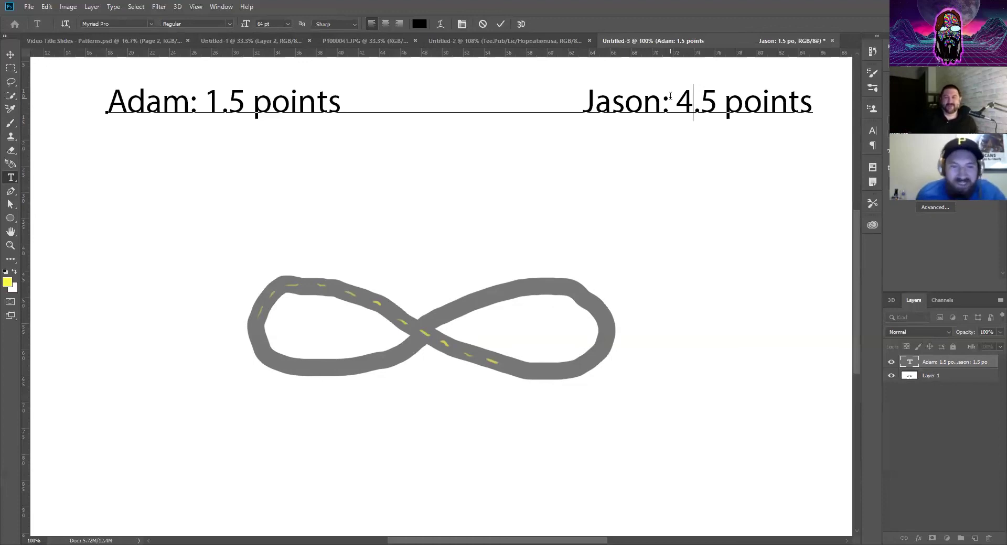
key("Right")
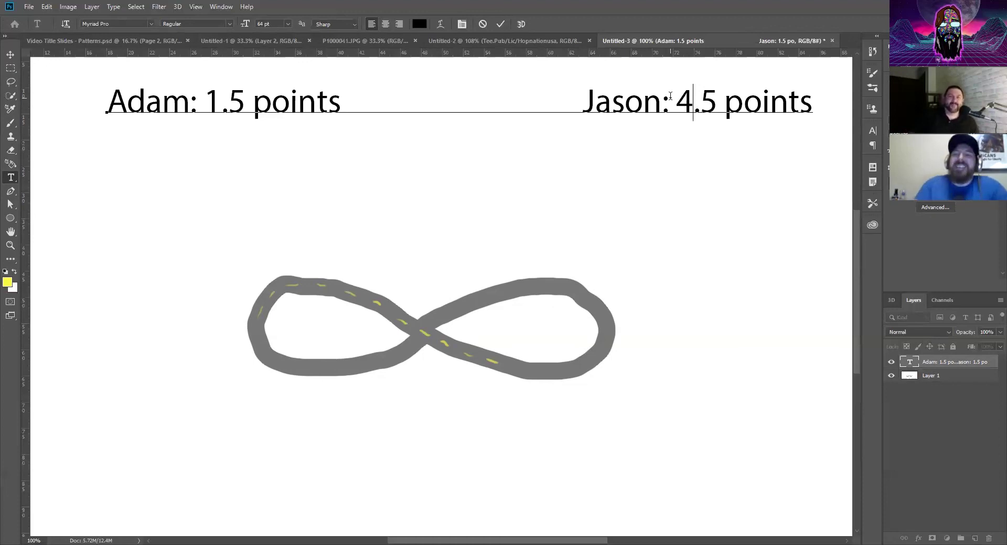